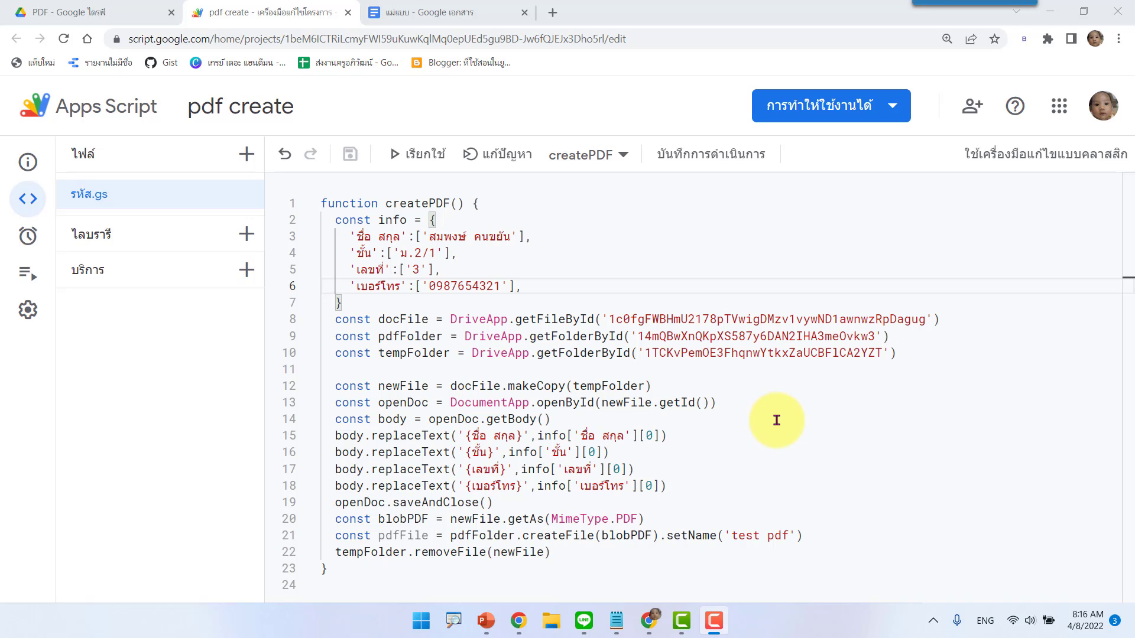
Compare the two existing 'test pdf' files in Drive, then return to the script.
click(96, 16)
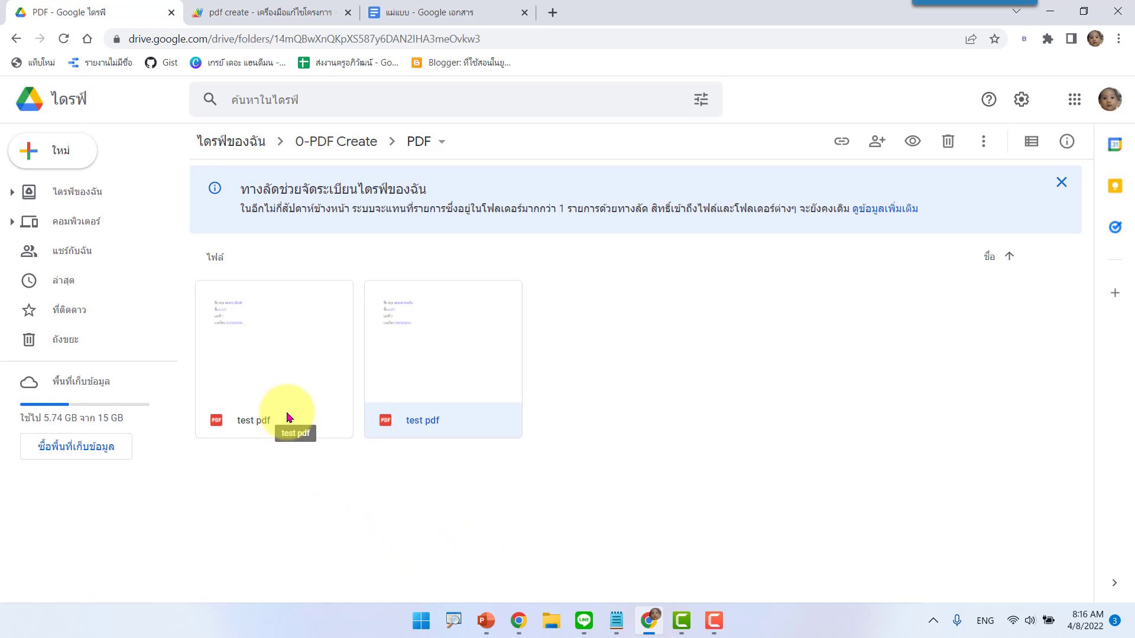
click(263, 426)
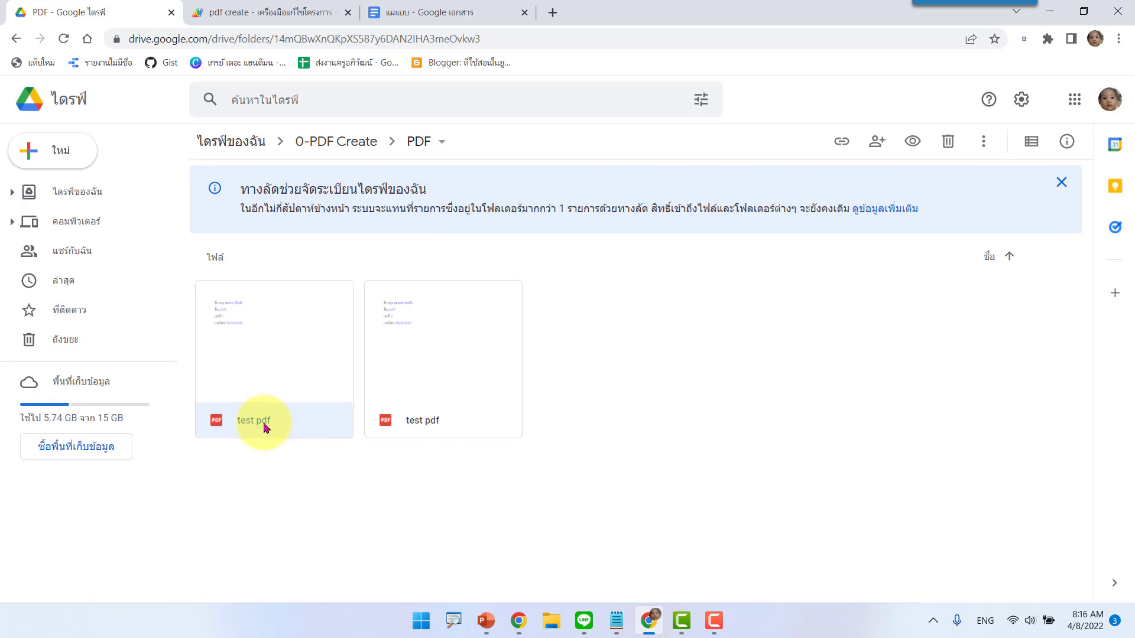
click(424, 431)
click(271, 426)
click(399, 430)
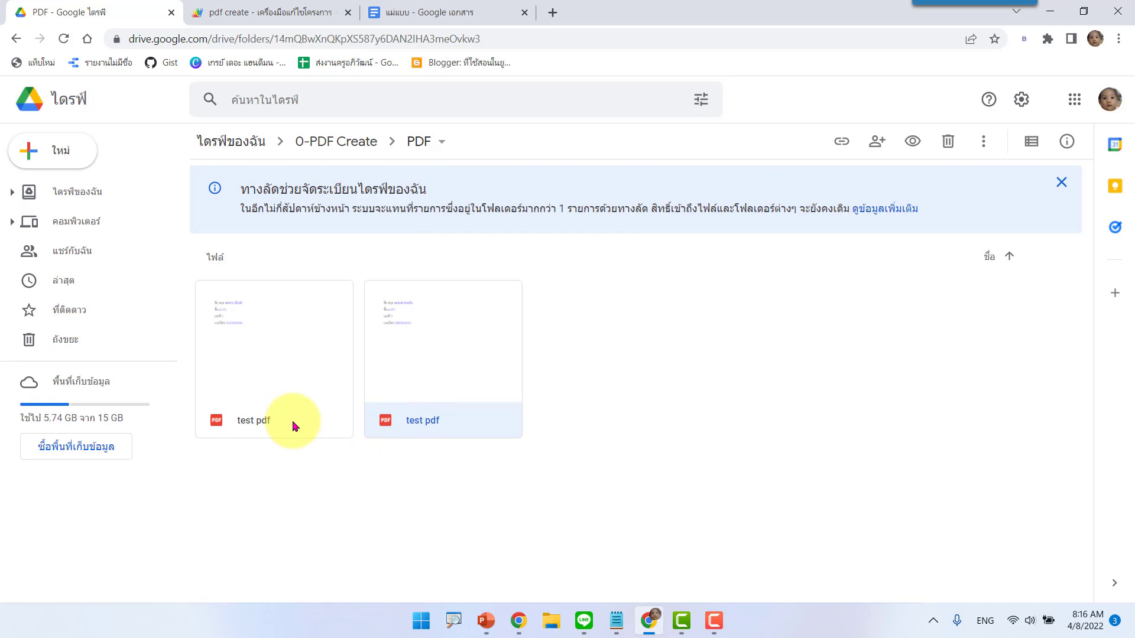
click(291, 426)
click(274, 9)
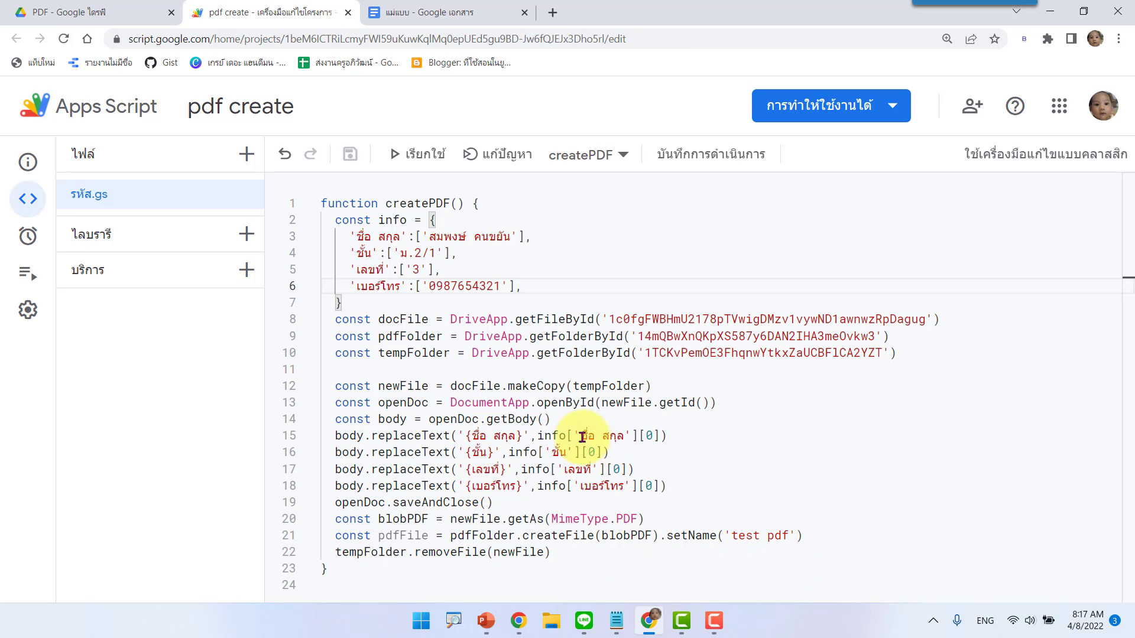
Replace 'test pdf' in setName on line 21 with info['ชื่อ สกุล'][0] from line 15.
click(537, 437)
drag(537, 436, 661, 436)
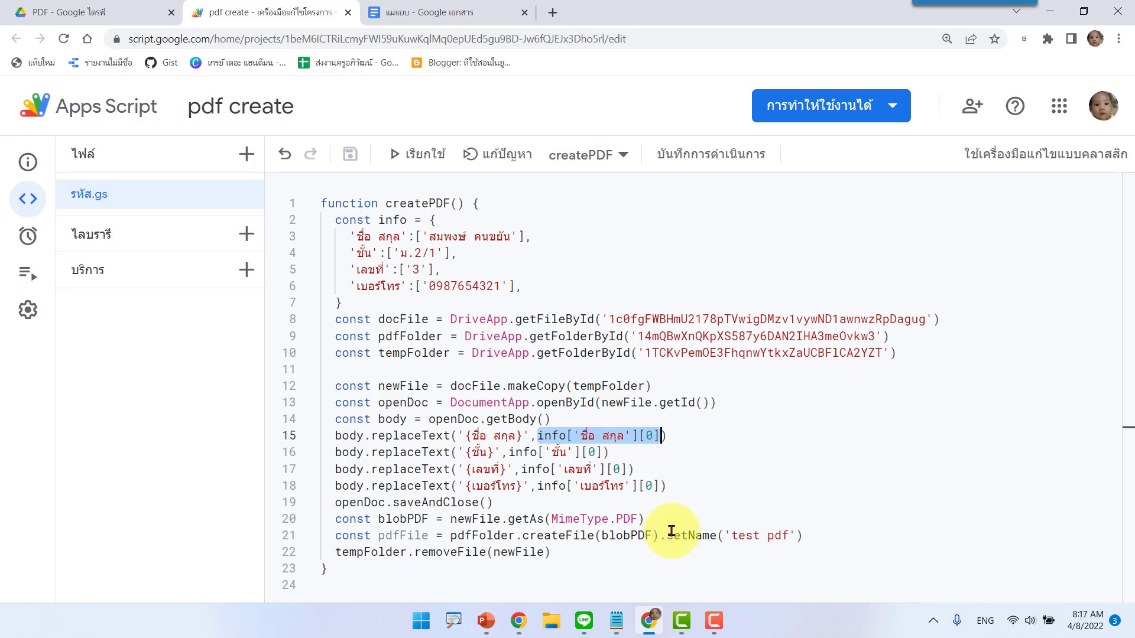
drag(798, 535, 725, 535)
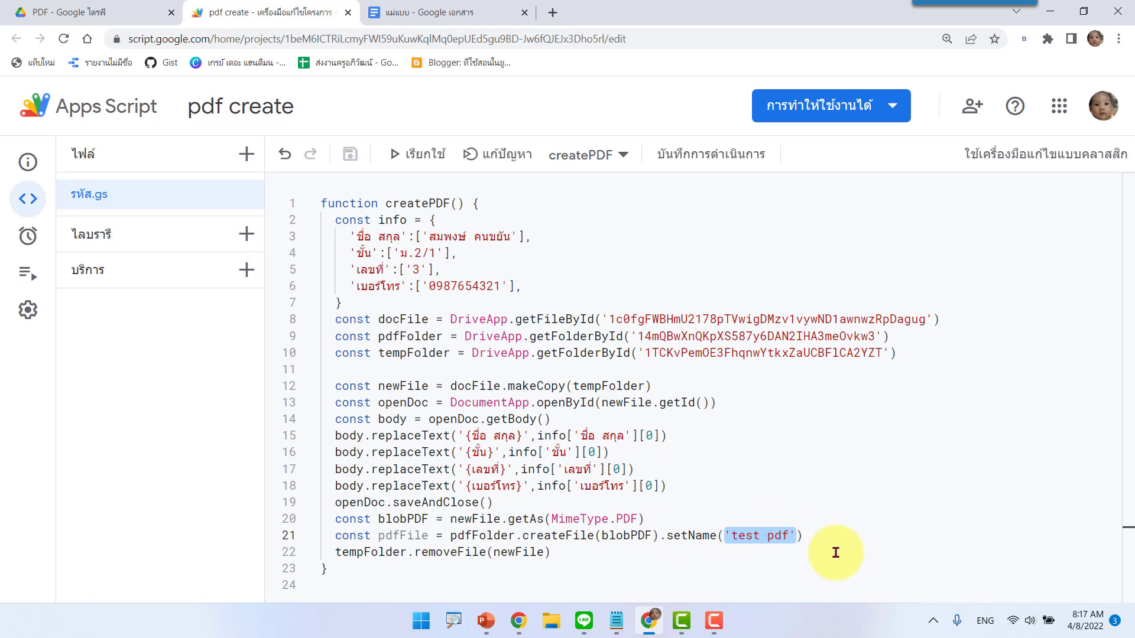
text(info['ชื่อ สกุล'][0])
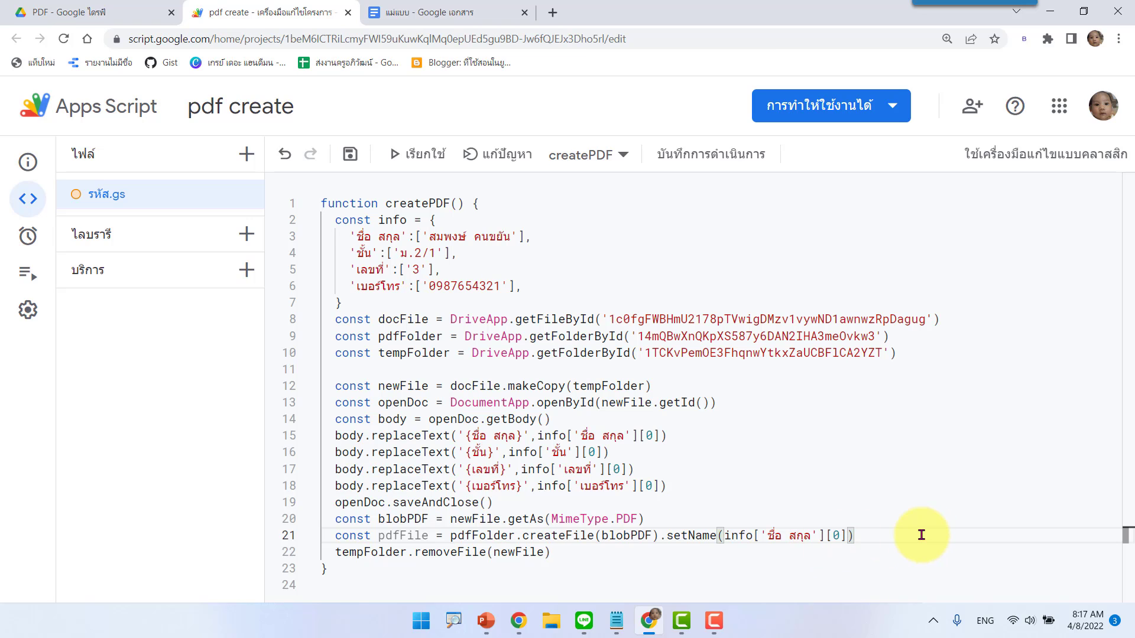
Append +" "+new Date() to the setName argument, save the script, and run createPDF.
text(+)
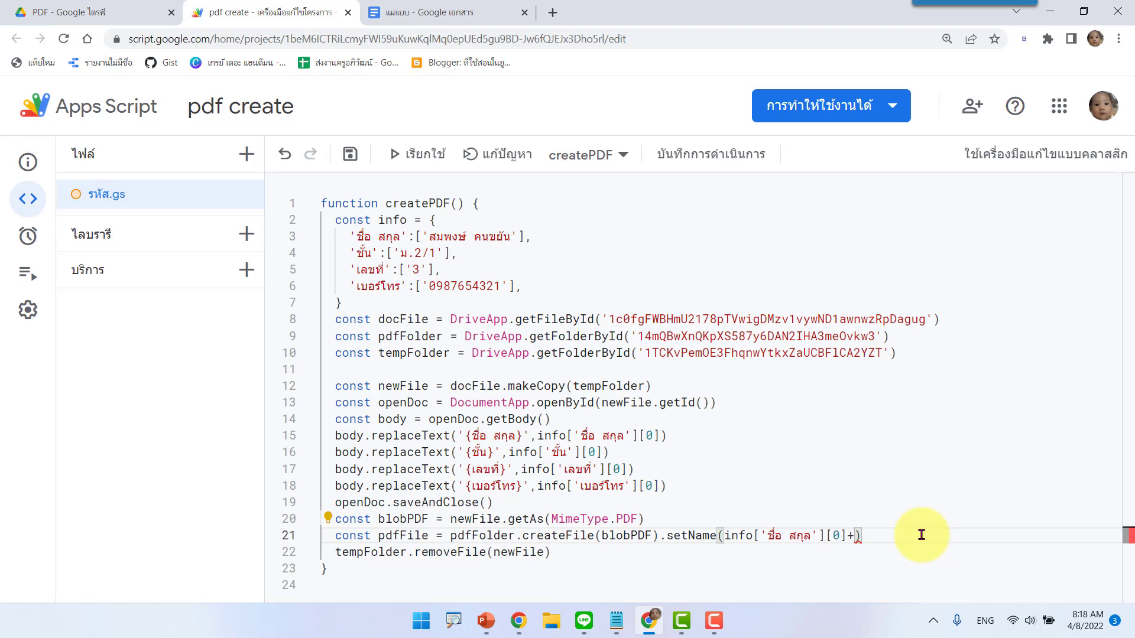
text(")
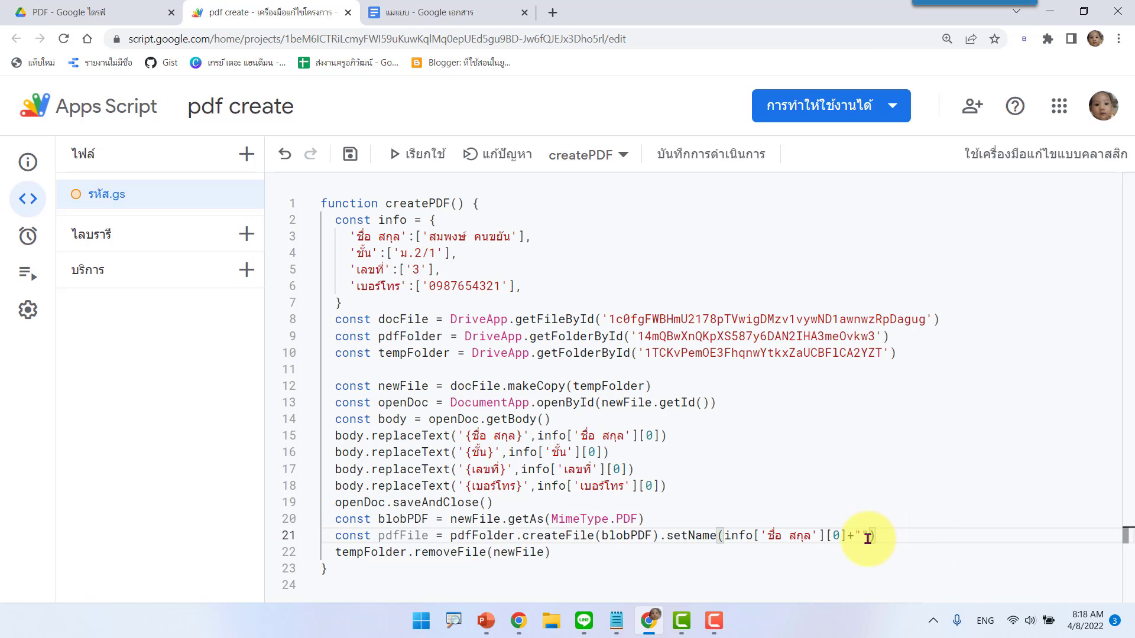
text( ")
text(+)
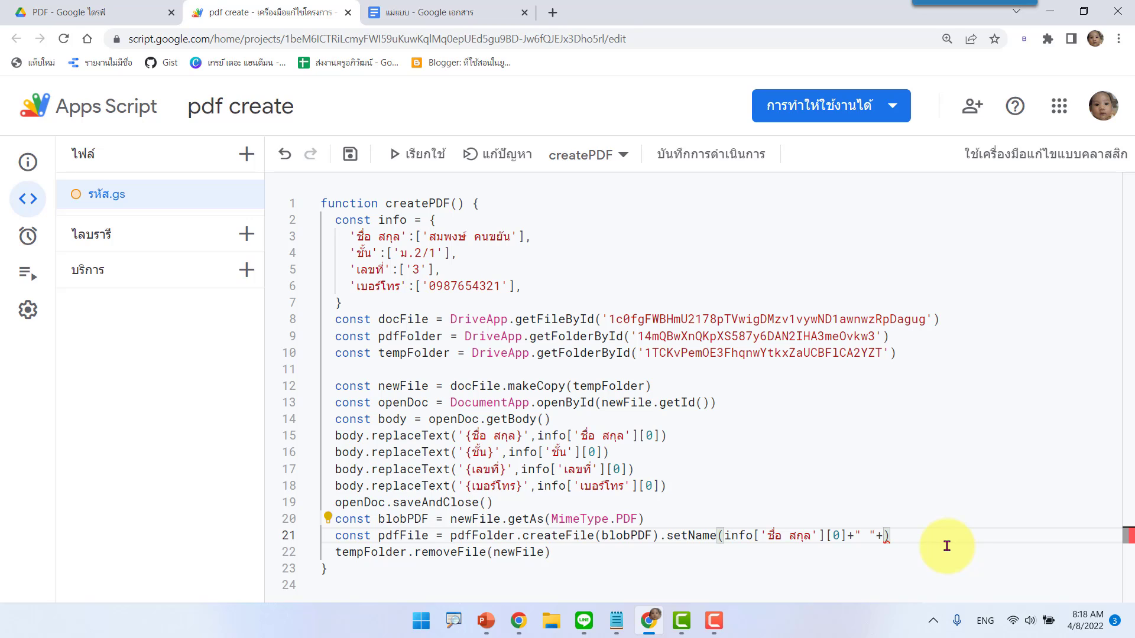
text(new )
text(Da)
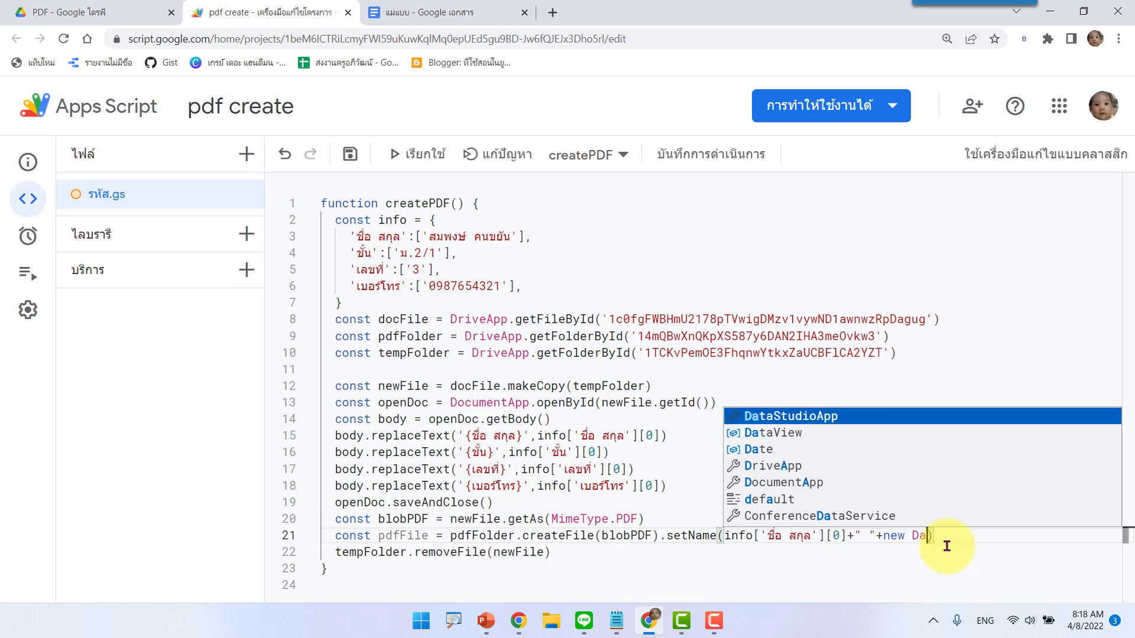
text(te)
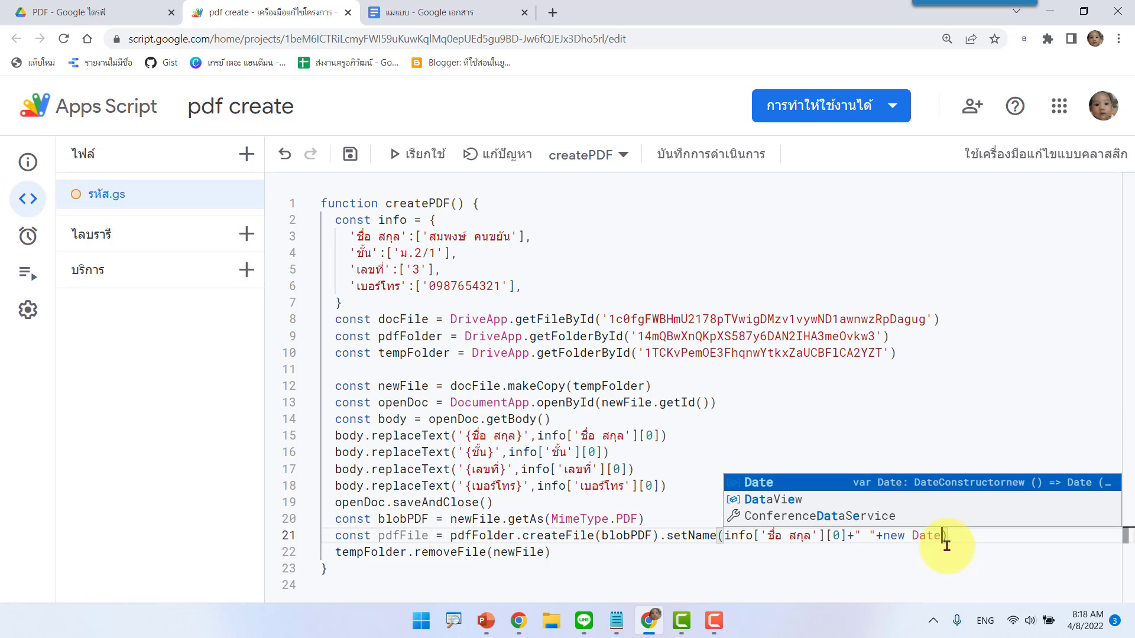
text(()
click(869, 472)
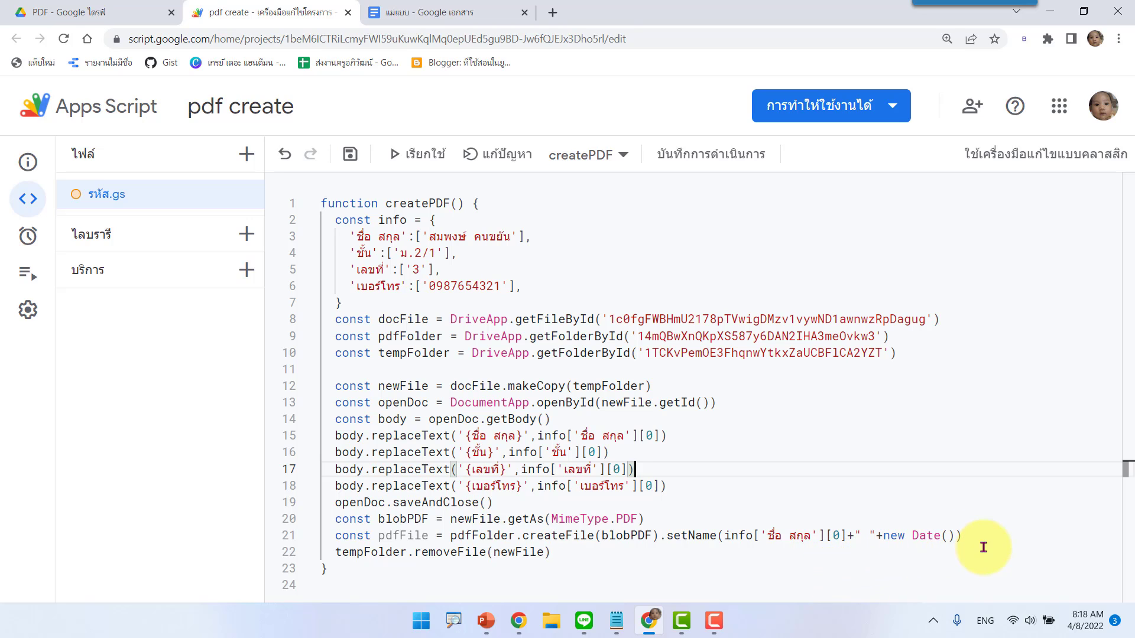
click(997, 536)
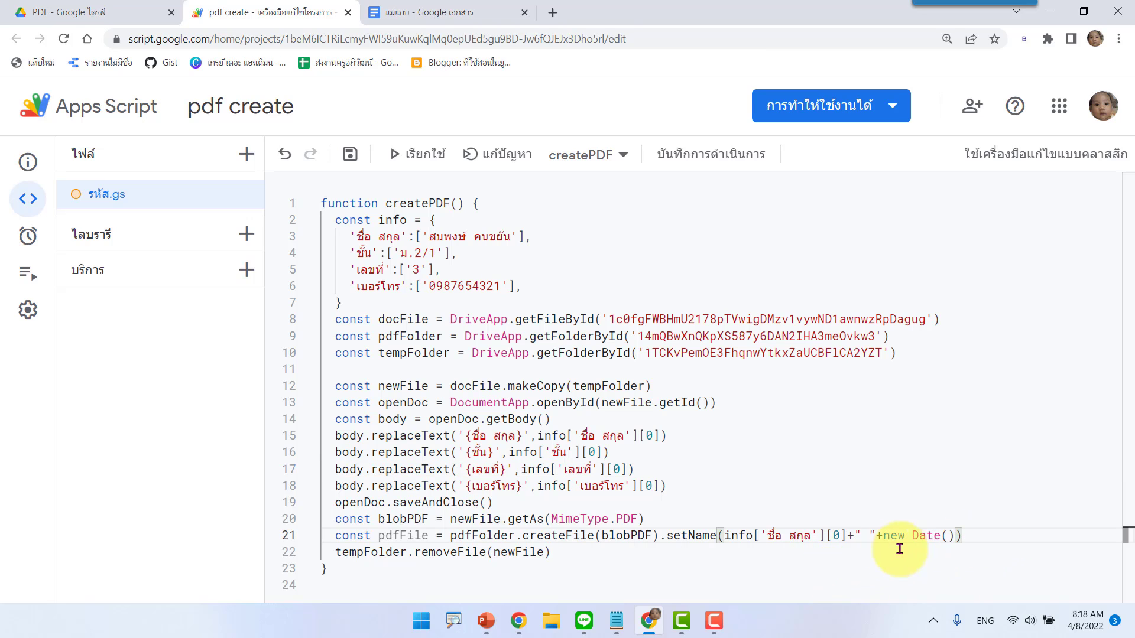
click(350, 154)
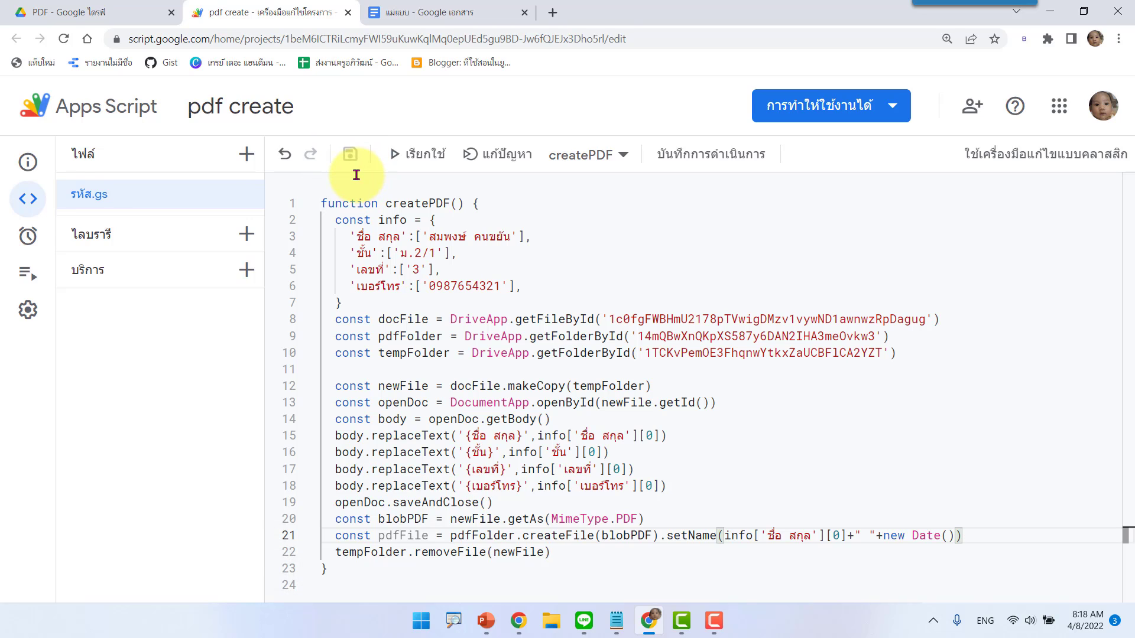
click(405, 157)
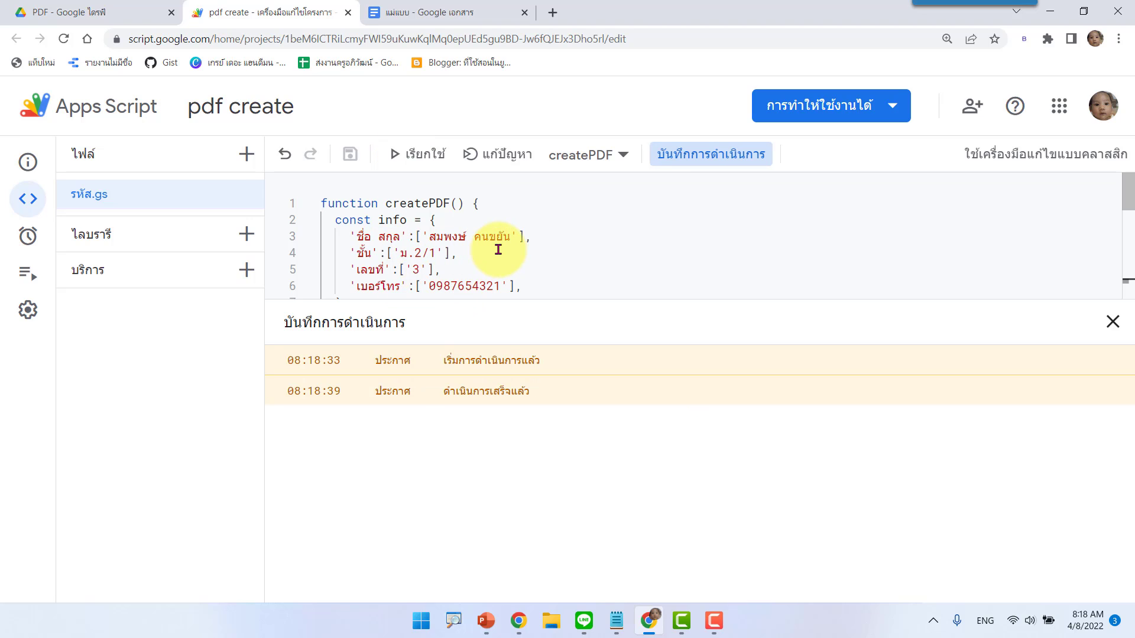
Check the new PDF's name-plus-date title in Drive, then create a Google Form in 0-PDF Create.
click(126, 16)
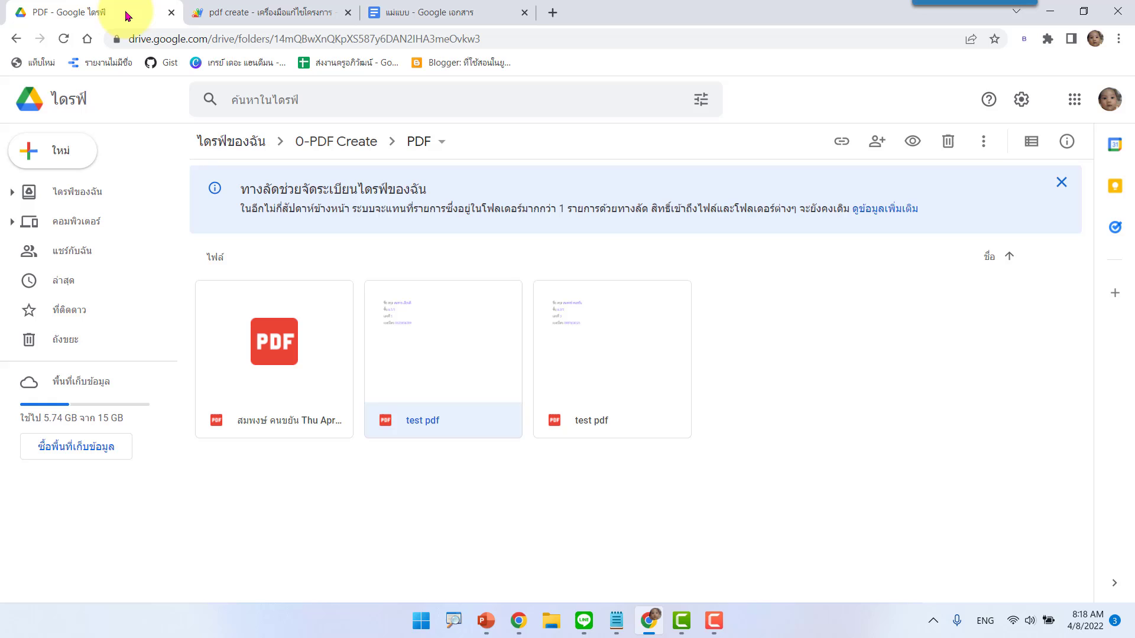
click(283, 432)
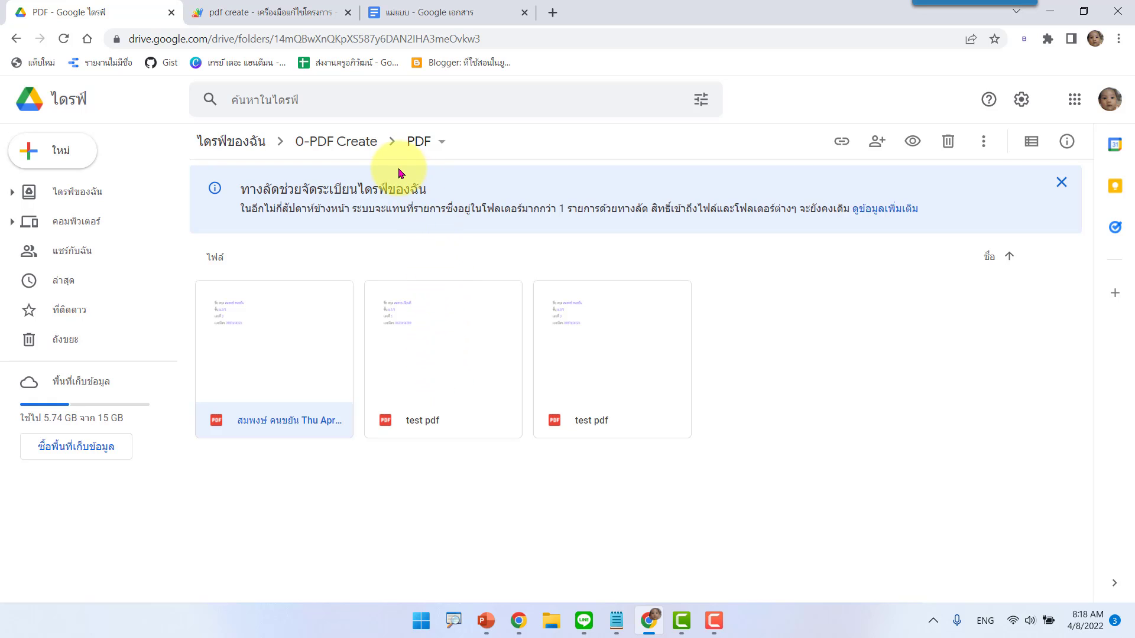
click(352, 144)
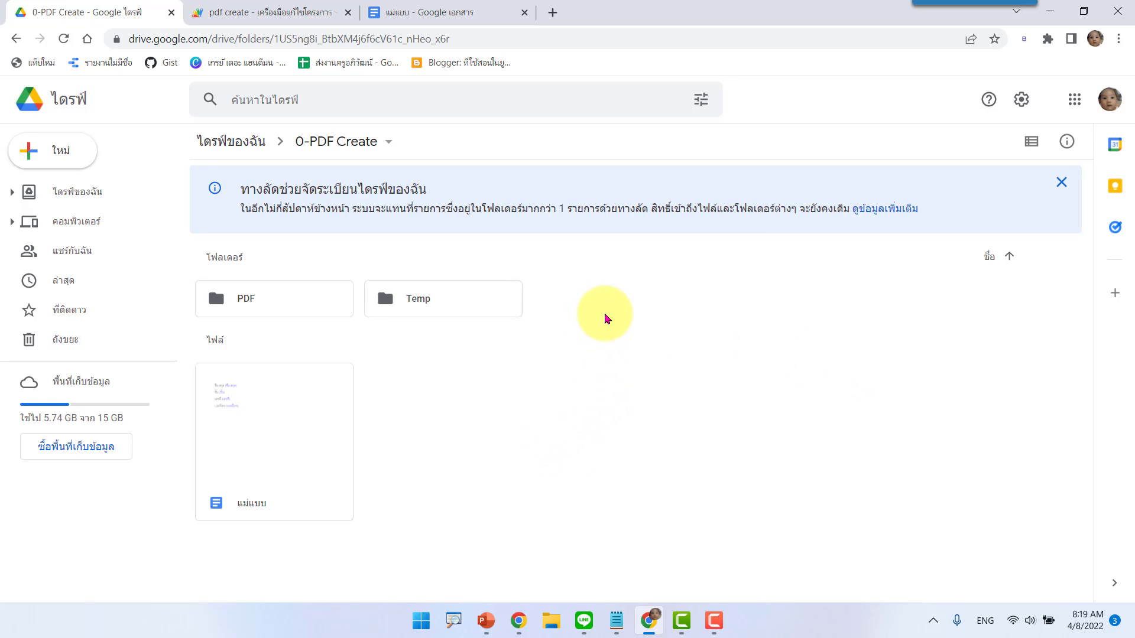
right_click(607, 291)
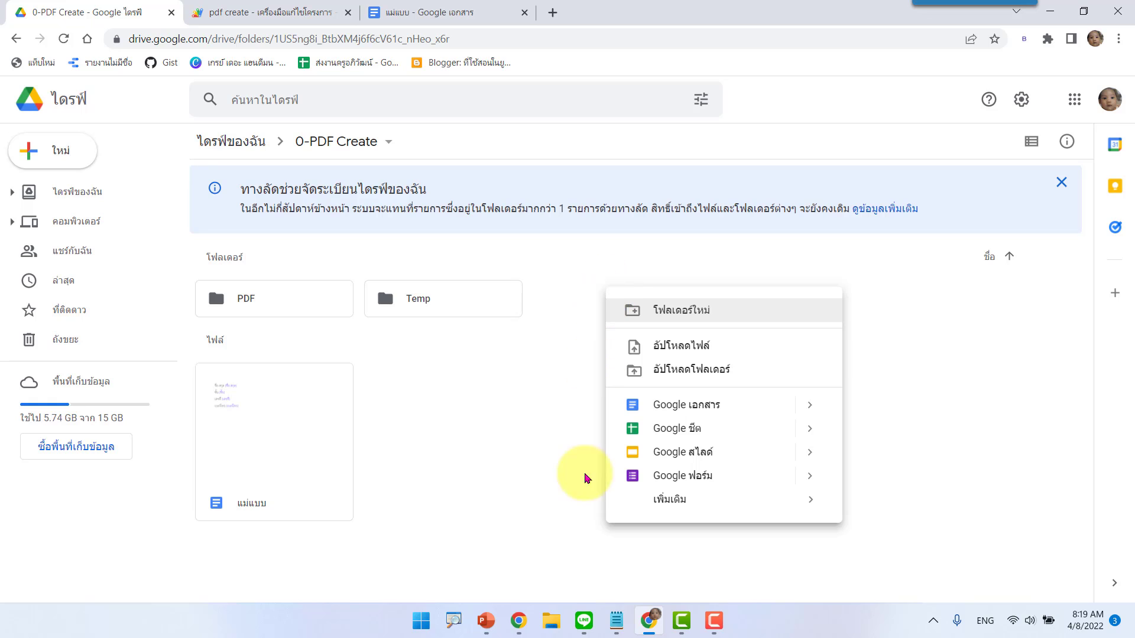
click(701, 485)
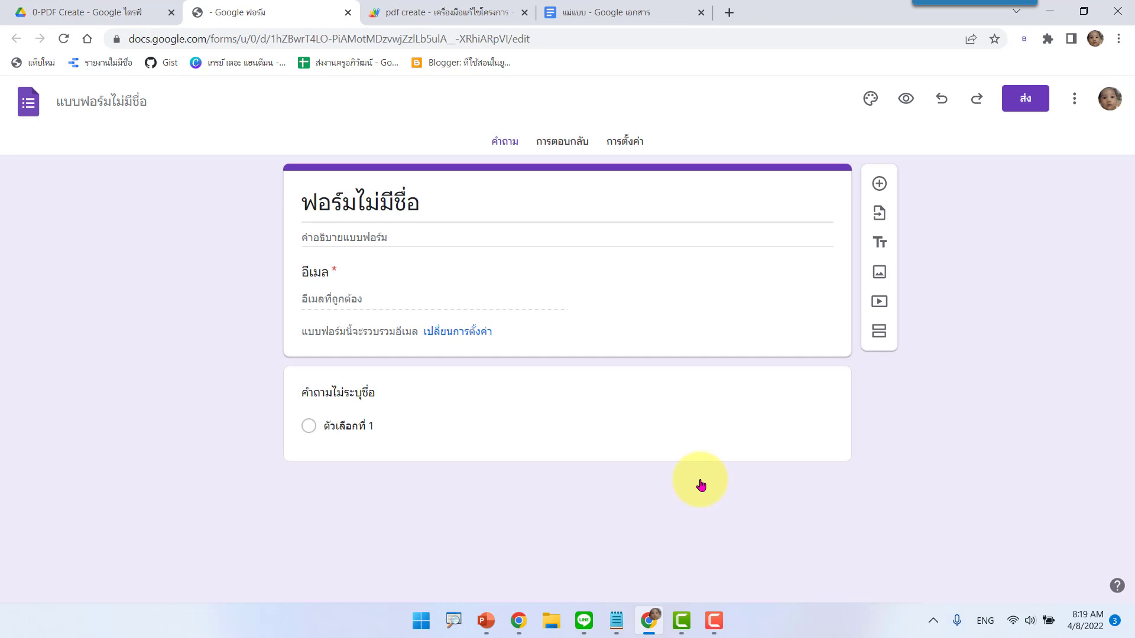
Clear the default form title and begin typing the Thai title ฟอร์มส.
click(443, 201)
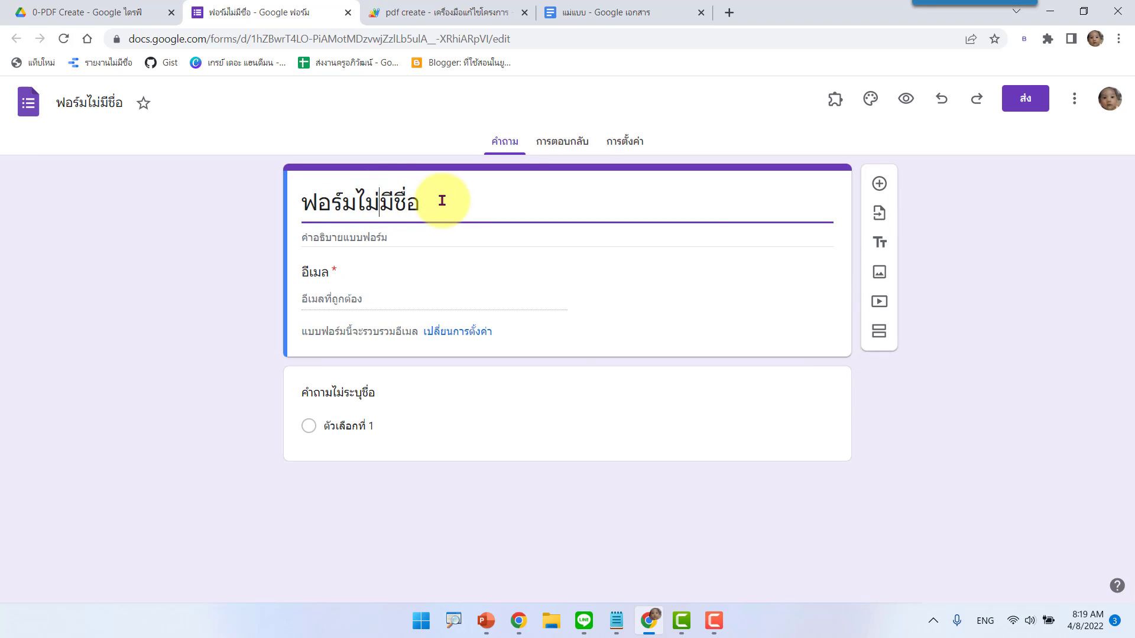
triple_click(426, 200)
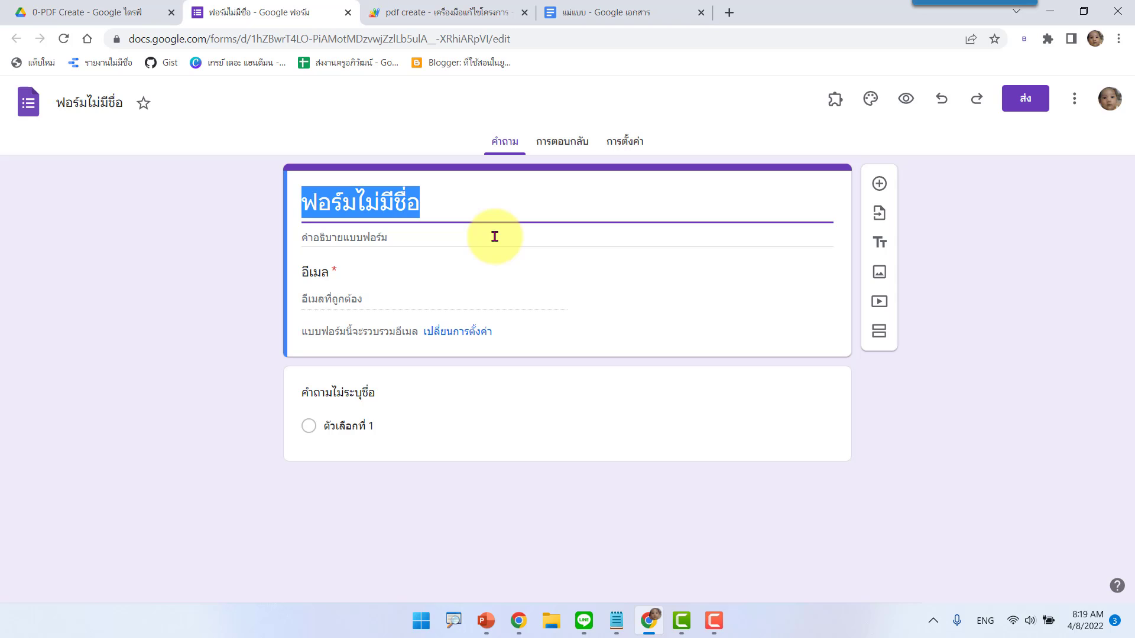
text(av)
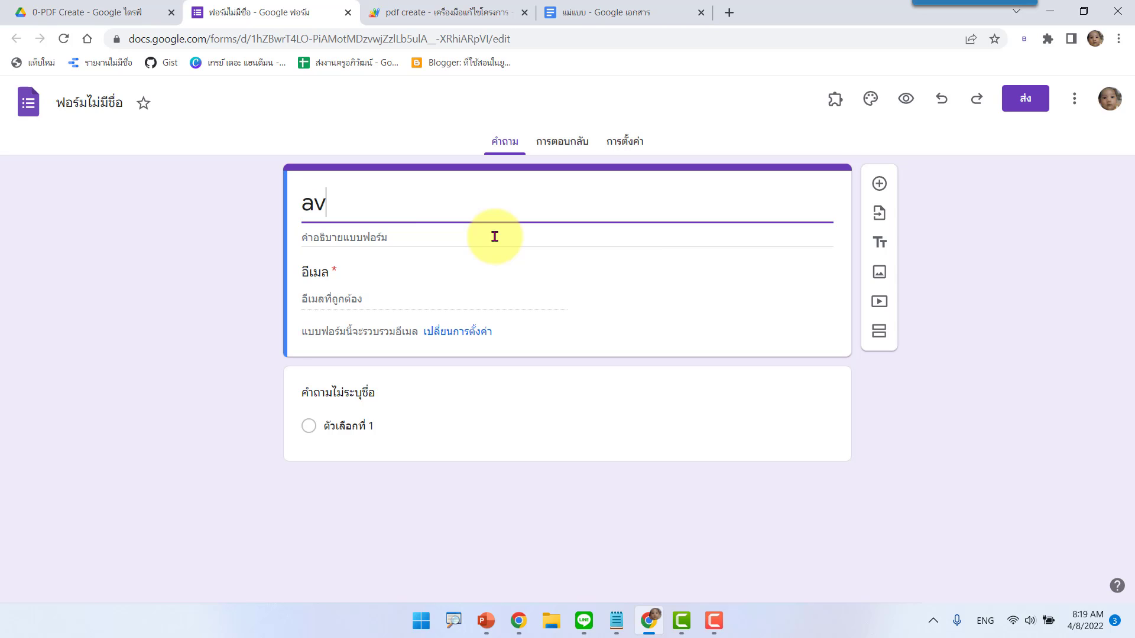
text(iN)
key(BackSpace)
key(BackSpace)
key(BackSpace)
key(BackSpace)
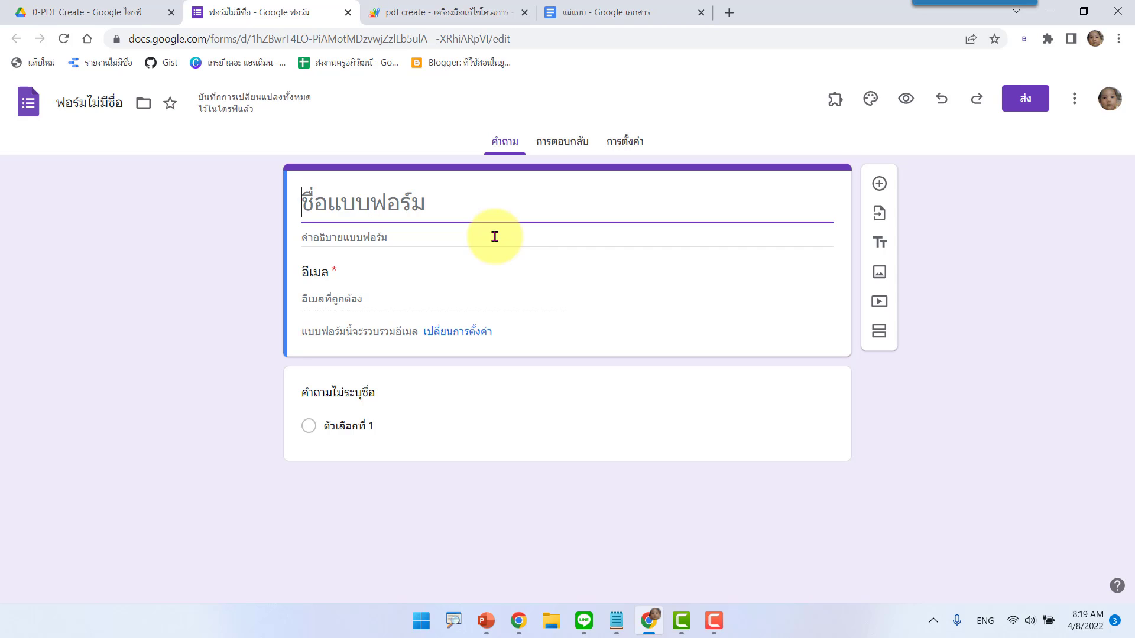
key(grave)
text(ฟอร์ม)
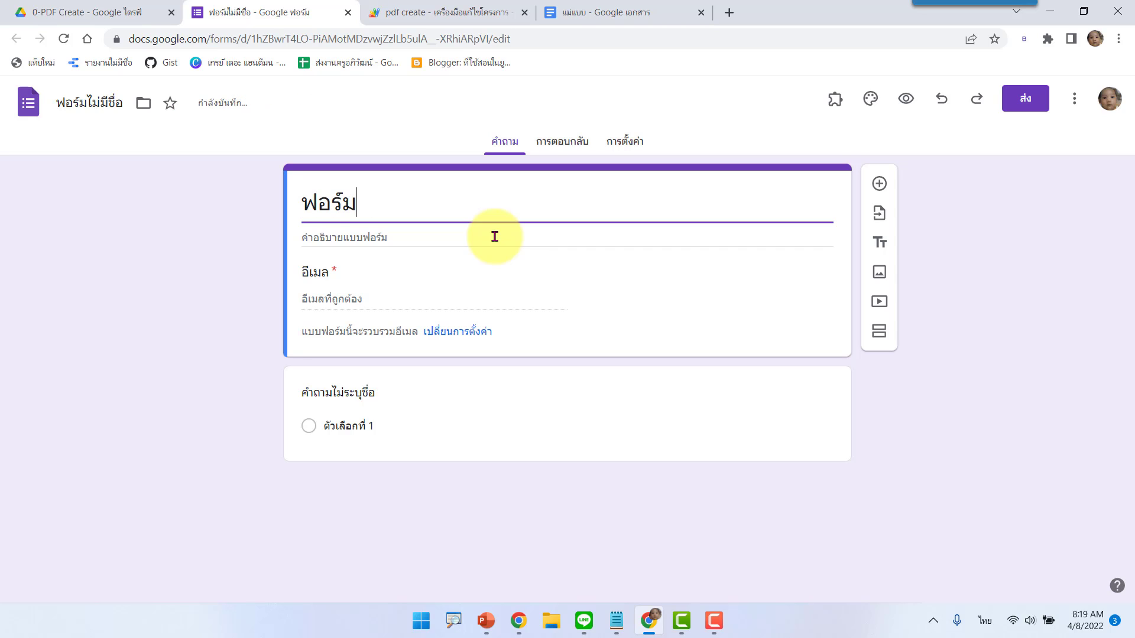
text(สร้าง PDF)
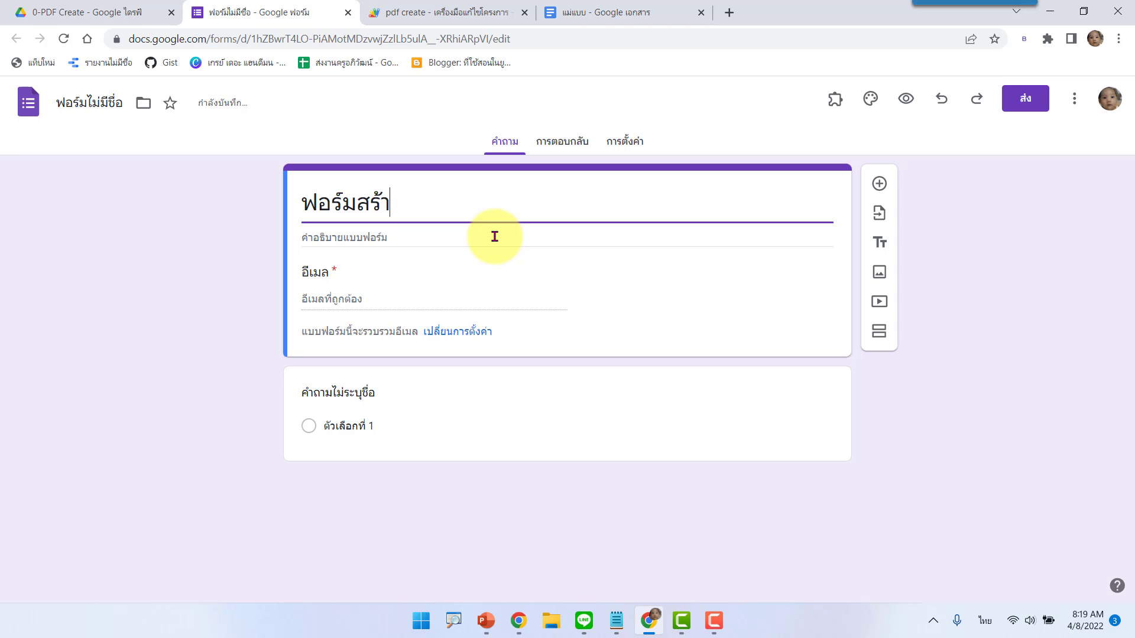
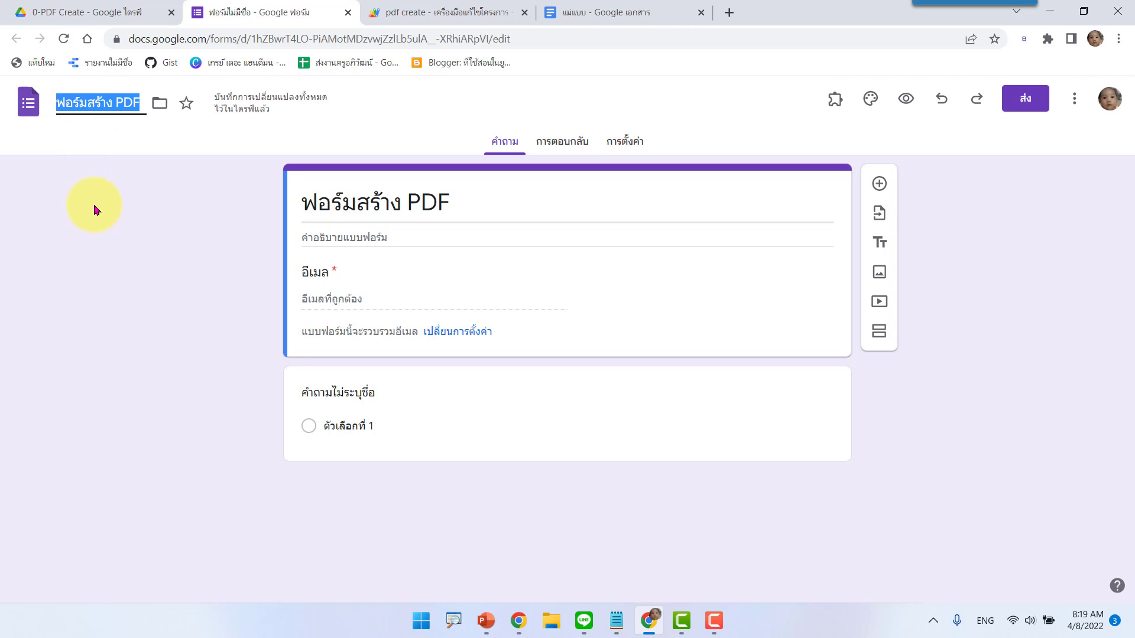
Commit the form title 'ฟอร์มสร้าง PDF' by clicking outside the title box.
click(168, 261)
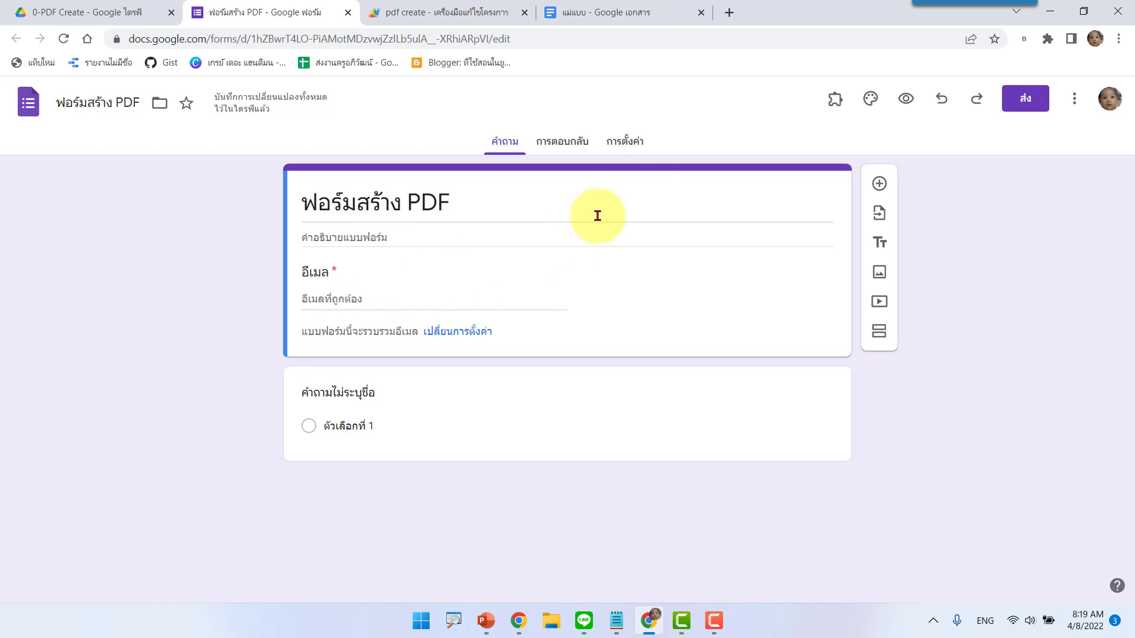
Switch off Collect email addresses under Settings > Responses, then return to the questions.
click(625, 142)
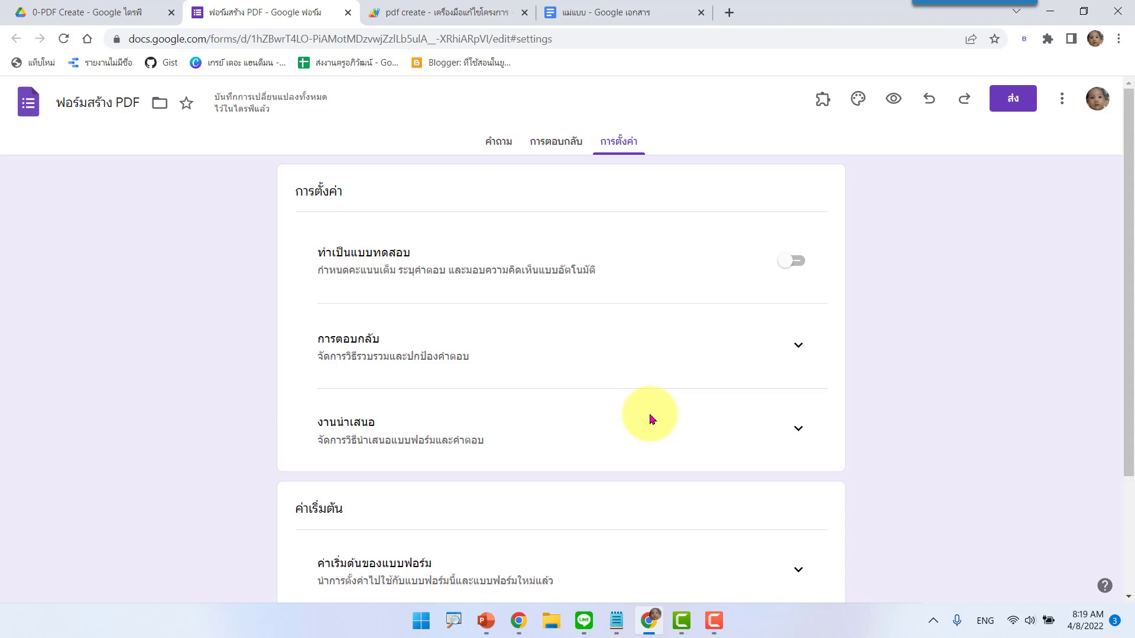
scroll(650, 419, down, 1)
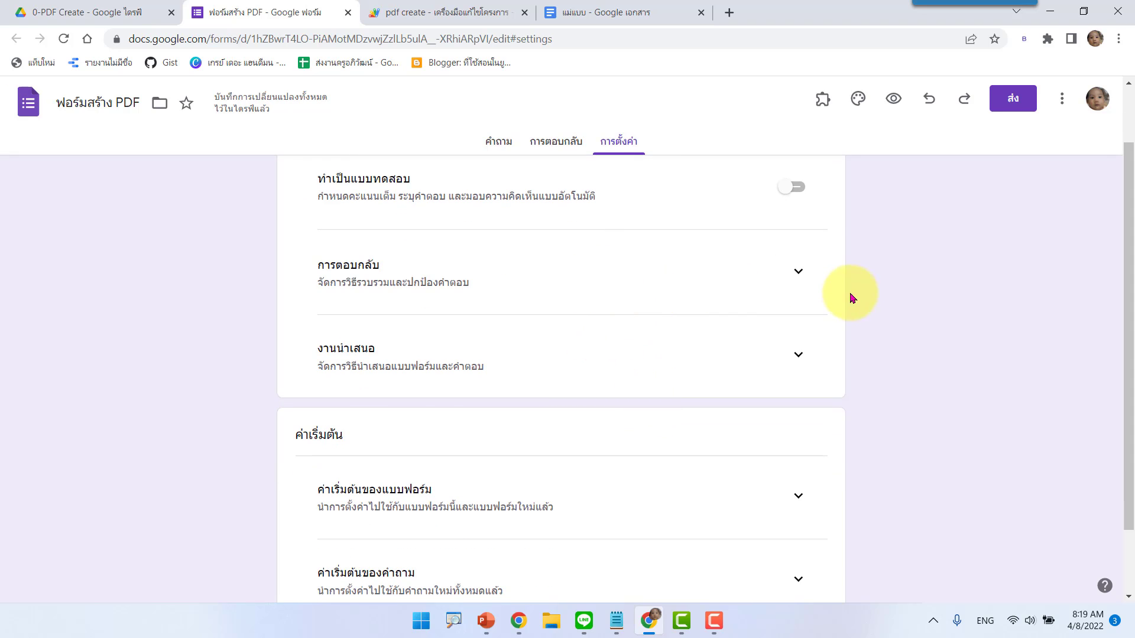
click(796, 272)
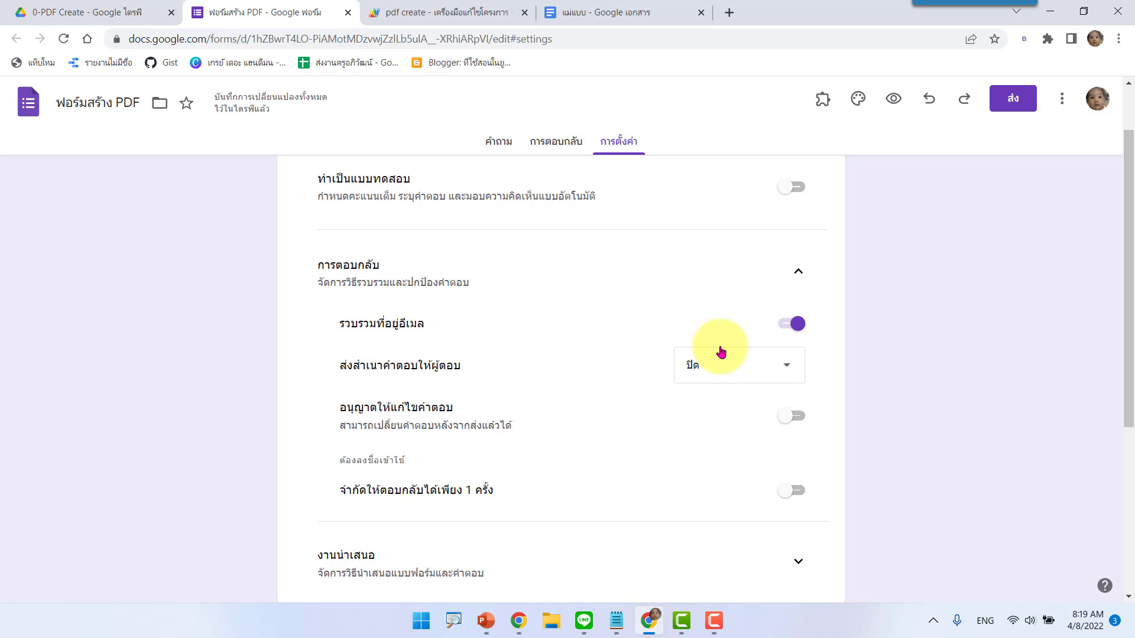
click(782, 330)
click(502, 143)
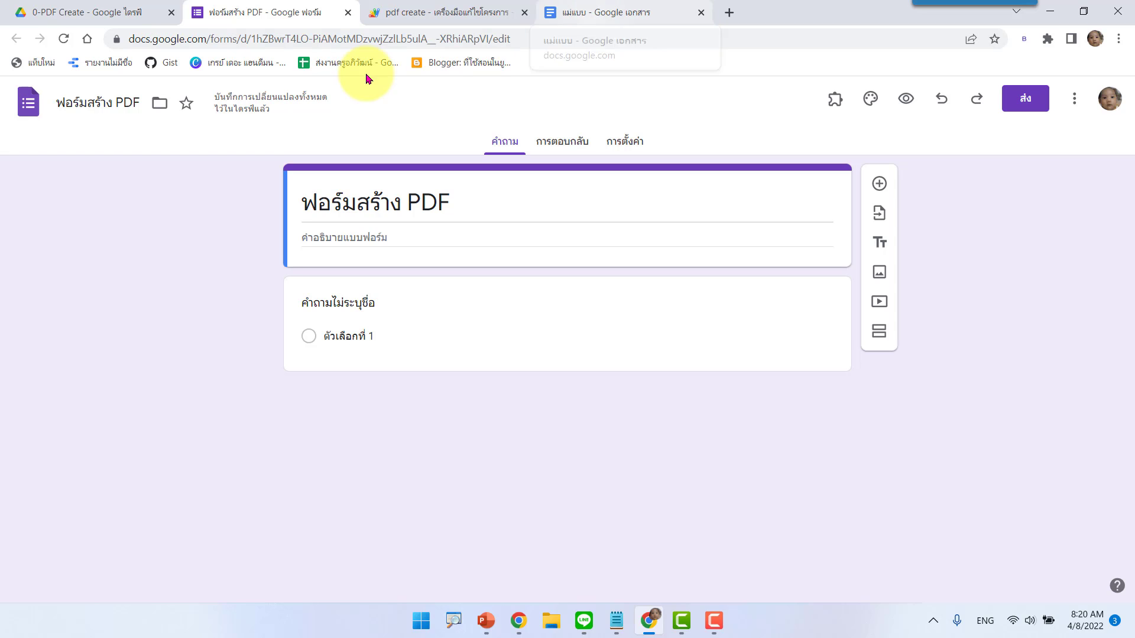
Copy ชื่อ สกุล from the script as the first question's title, make it Short answer, and duplicate it.
click(394, 10)
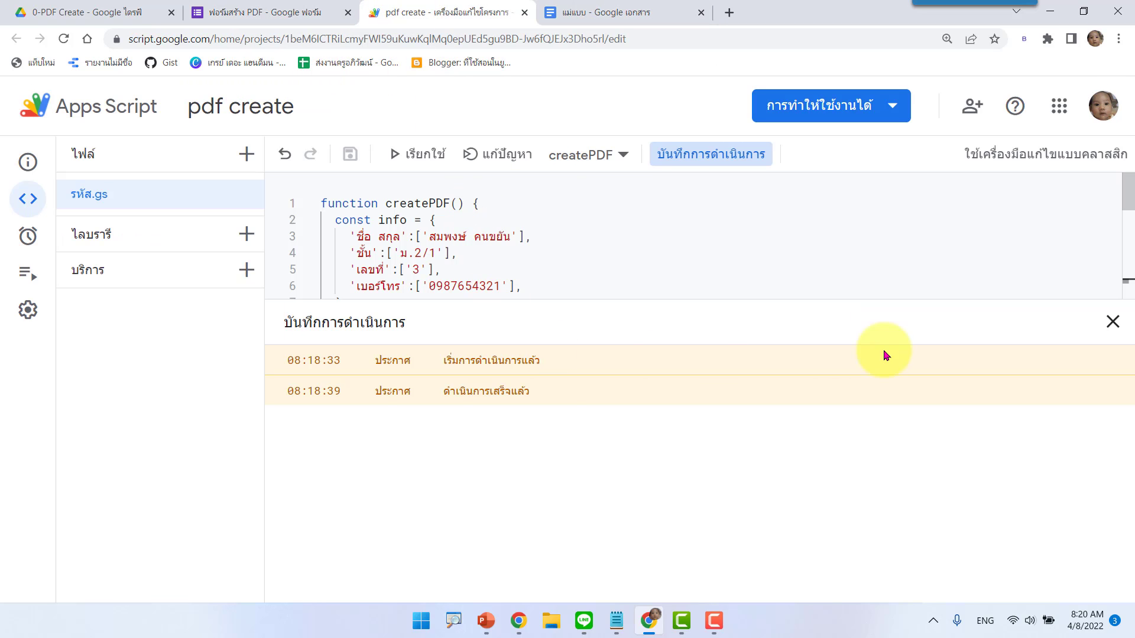
click(1113, 322)
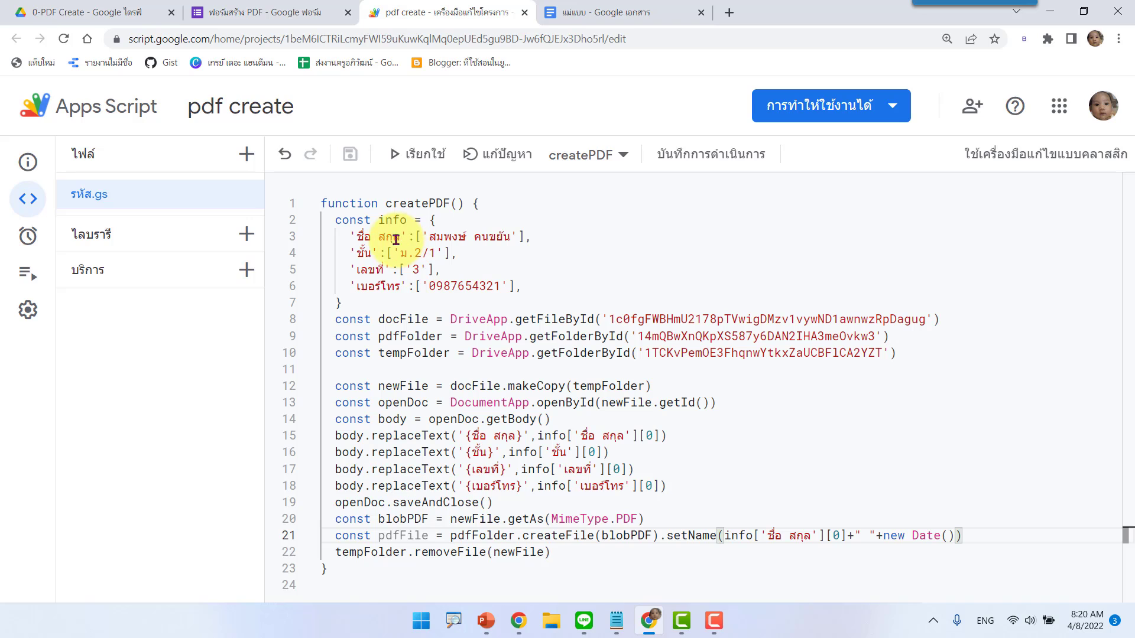
drag(399, 236, 359, 236)
key(ctrl+c)
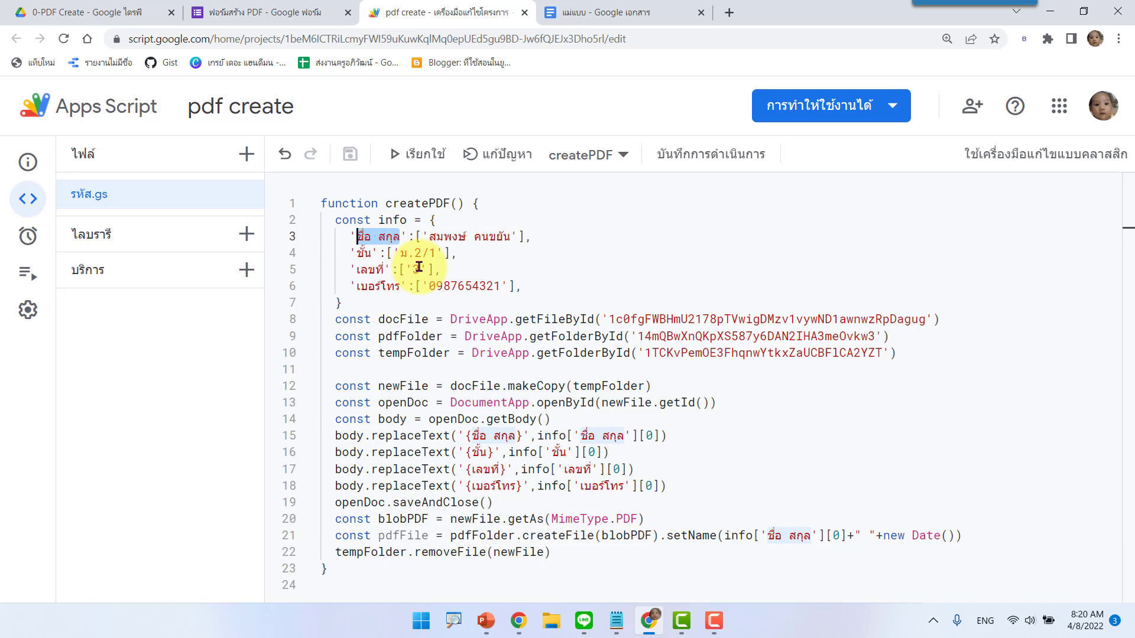
click(278, 13)
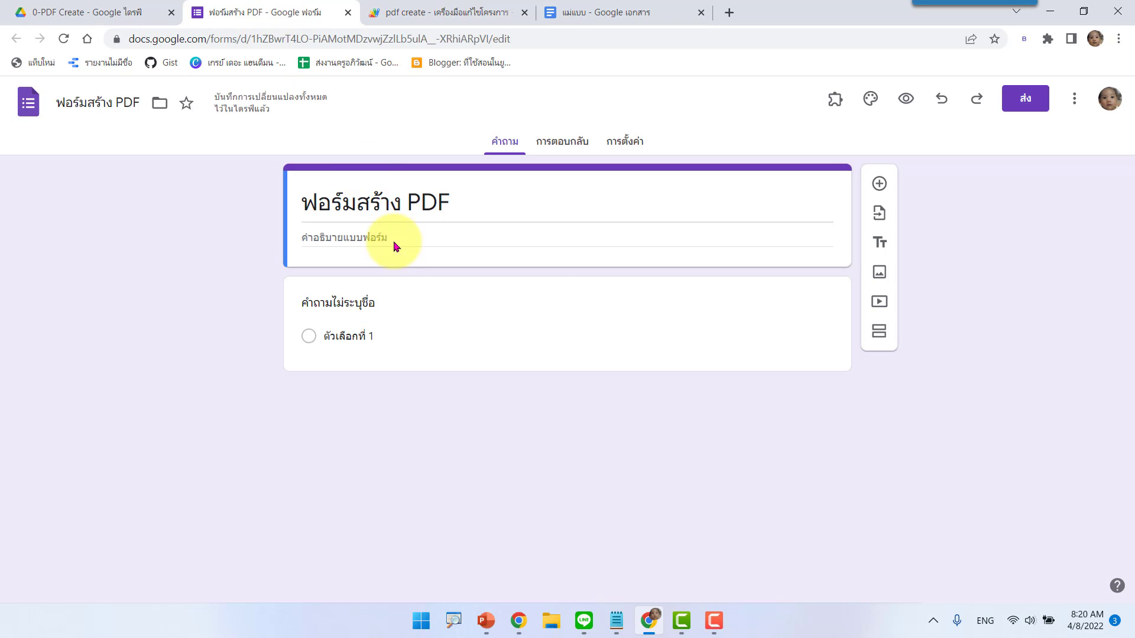
click(359, 304)
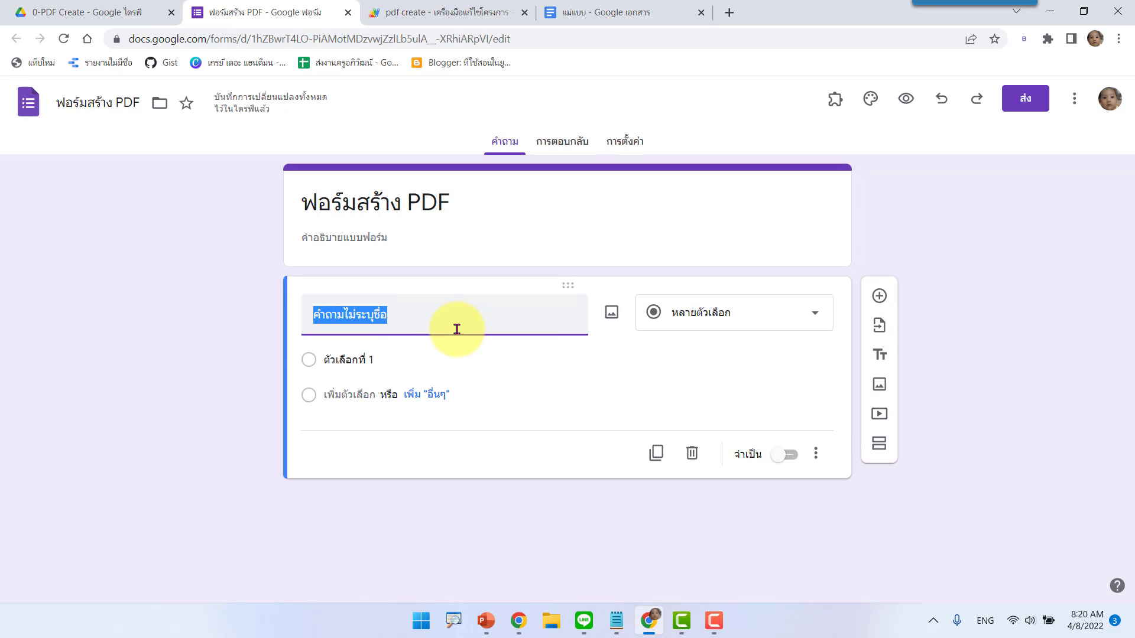
key(ctrl+v)
click(772, 310)
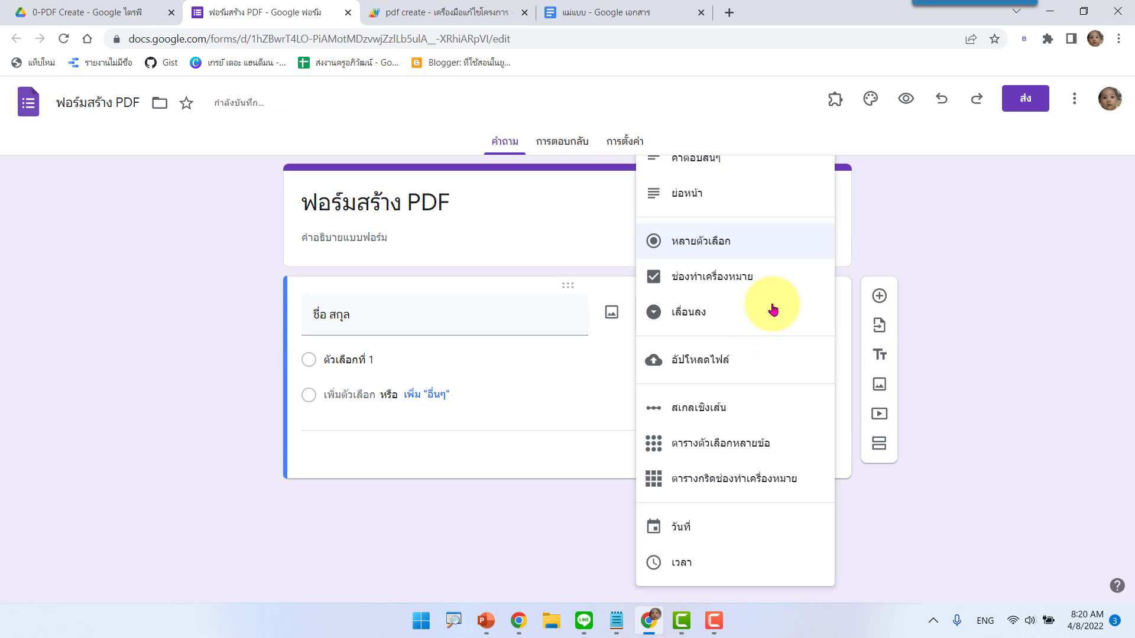
click(728, 168)
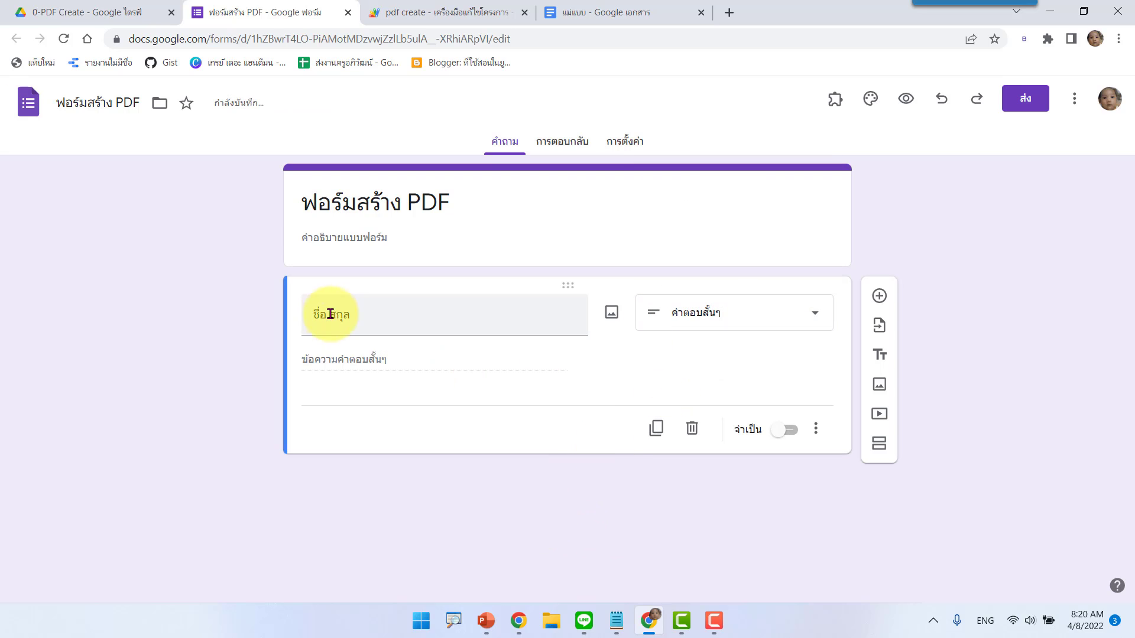
click(654, 435)
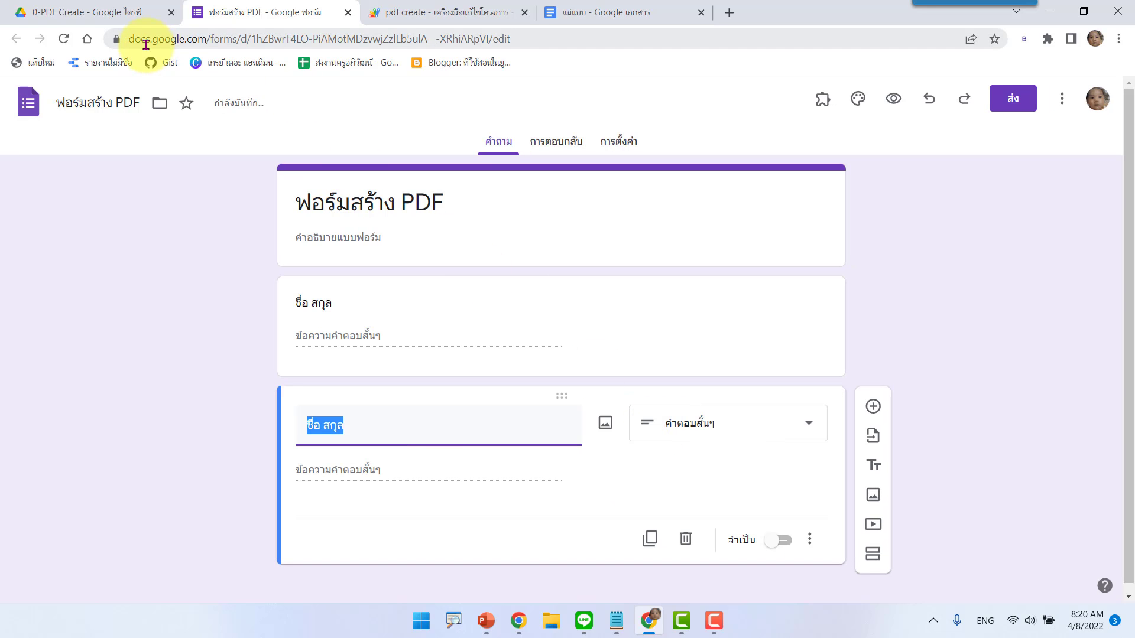
Paste ชั้น from the script as the duplicated question's title and duplicate it again.
click(409, 20)
double_click(363, 253)
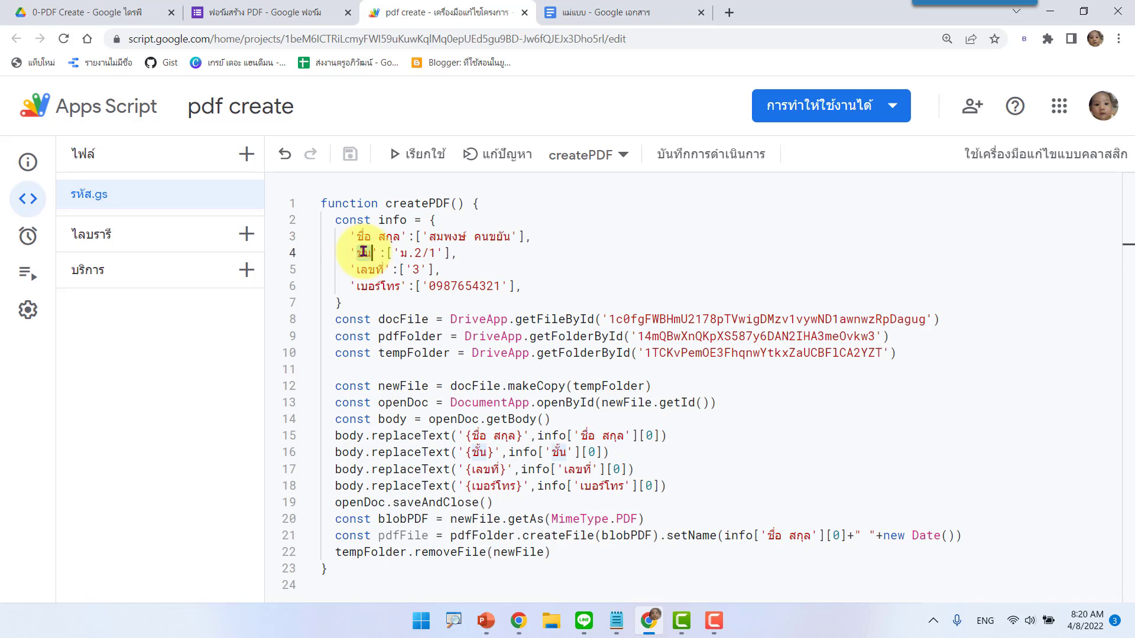
click(340, 13)
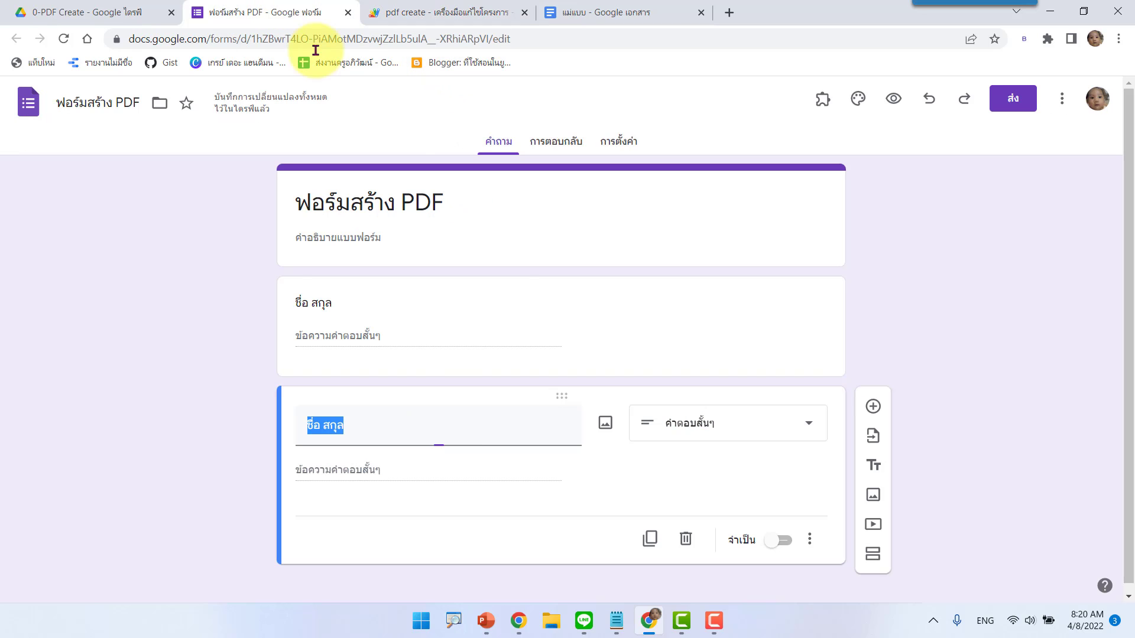
key(ctrl+v)
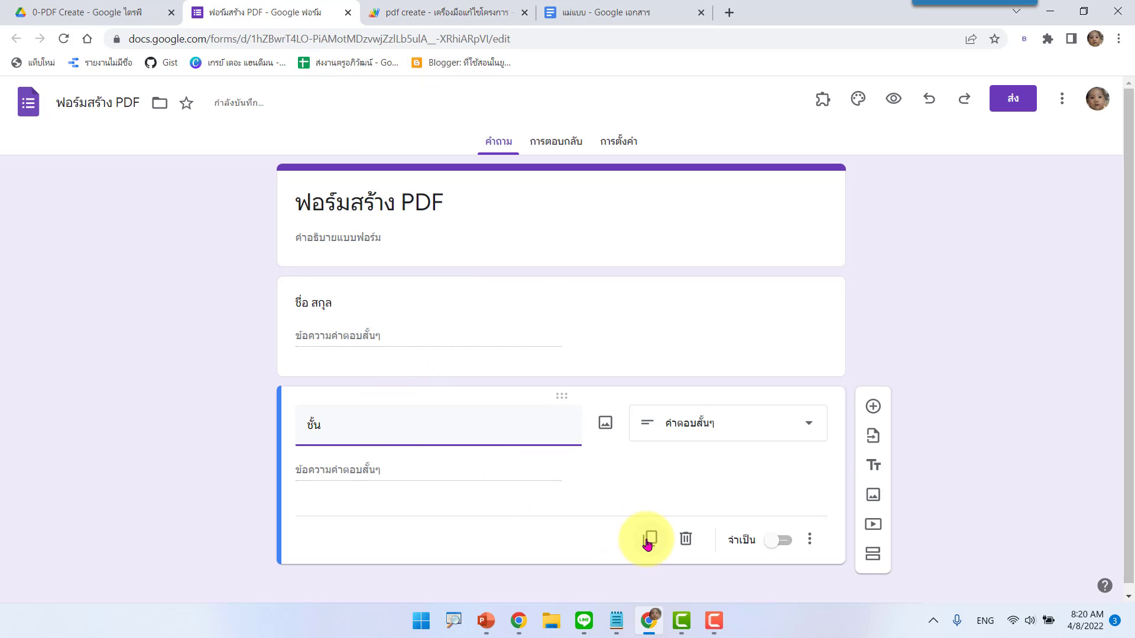
click(649, 539)
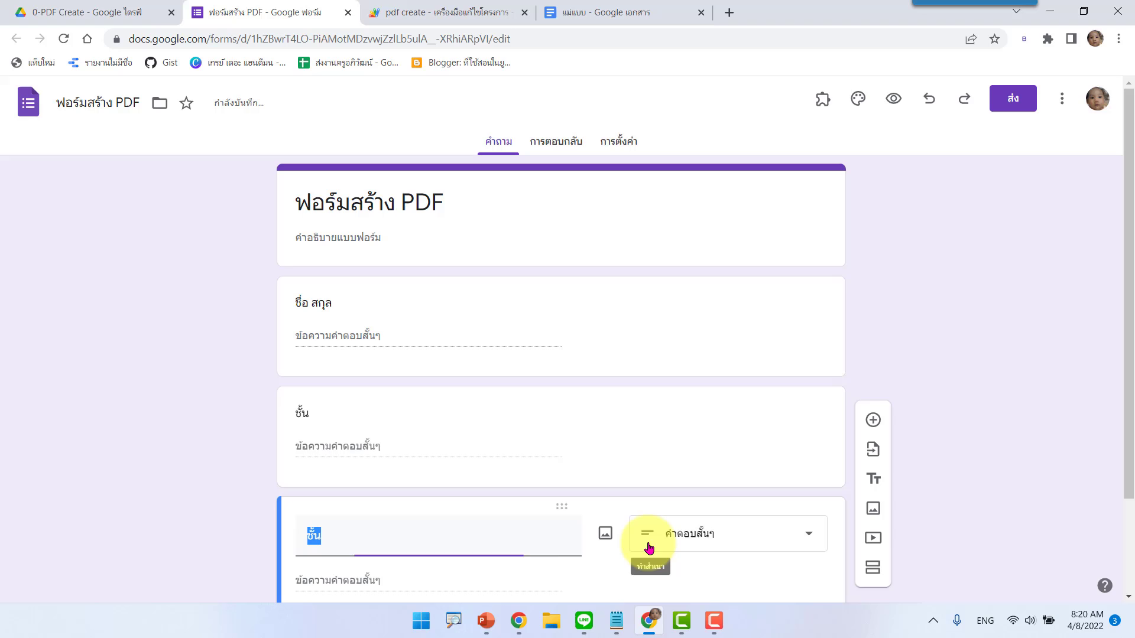
Copy เลขที่ and เบอร์โทร from the script for the third and fourth short-answer questions.
click(417, 12)
double_click(371, 272)
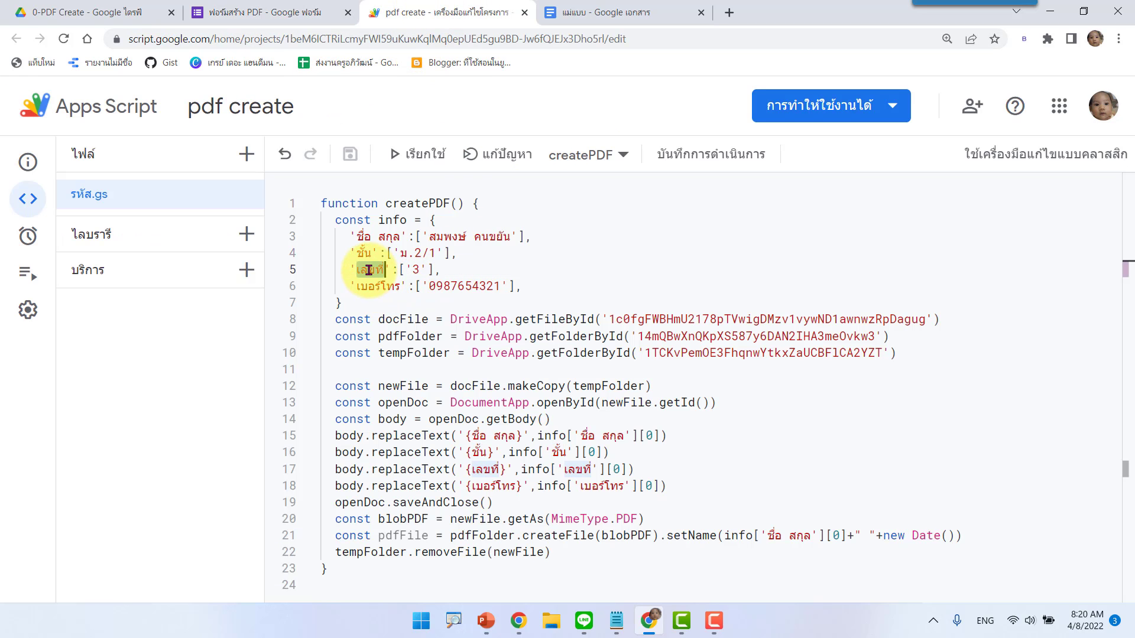
click(266, 12)
scroll(443, 461, down, 2)
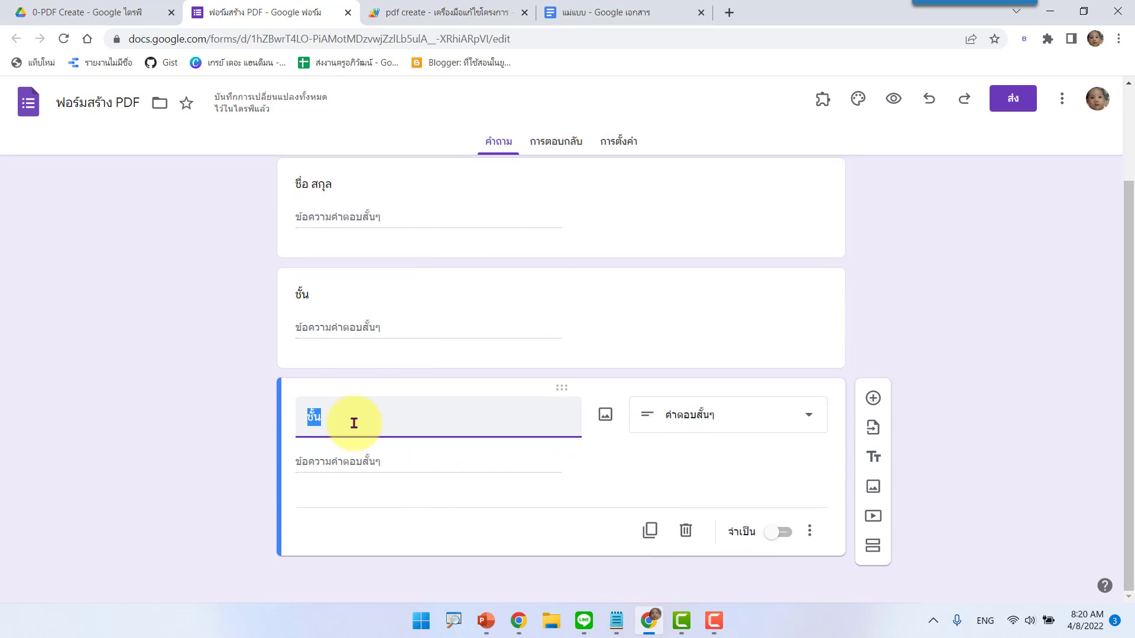
click(649, 532)
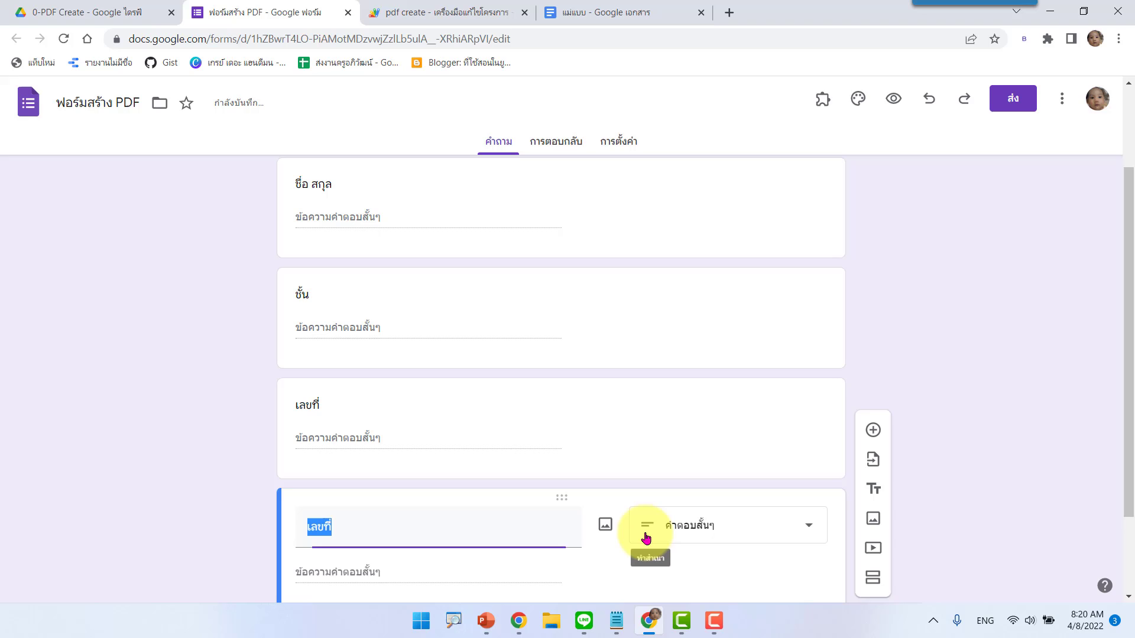
click(438, 8)
double_click(372, 286)
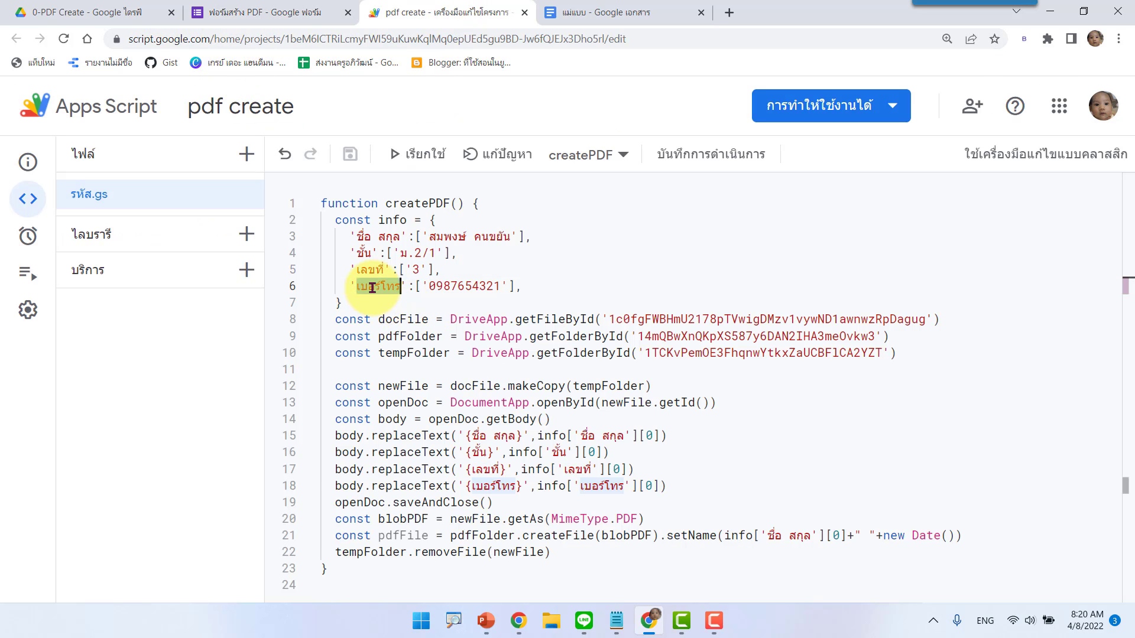
click(266, 12)
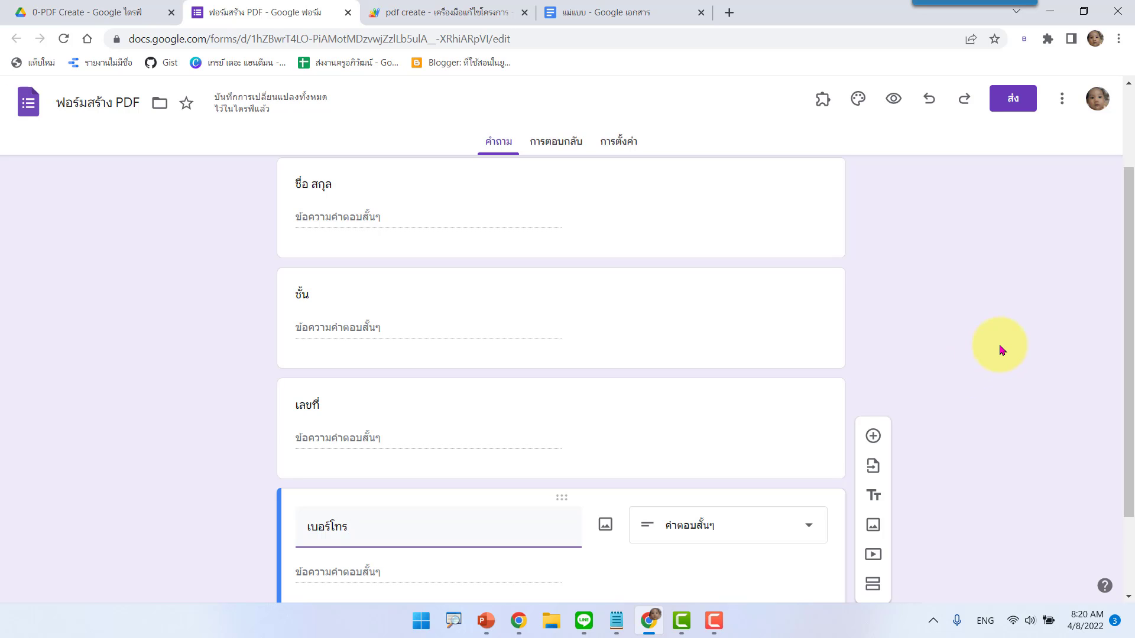
scroll(999, 350, down, 2)
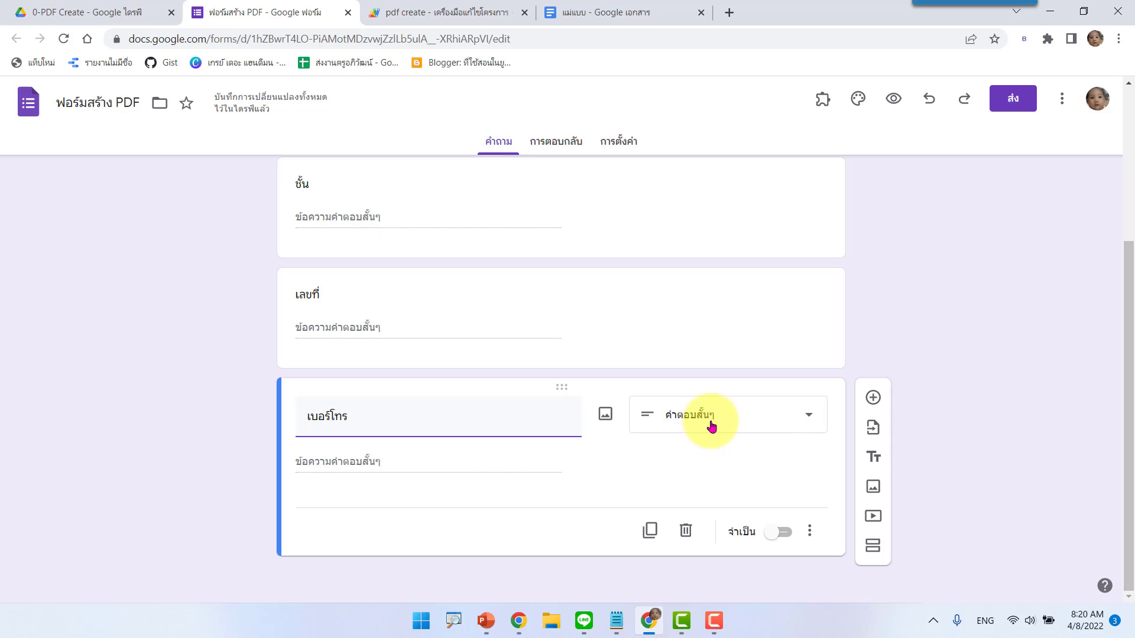
Add response validation to เบอร์โทร with type ข้อความ and condition ไม่มี.
click(809, 536)
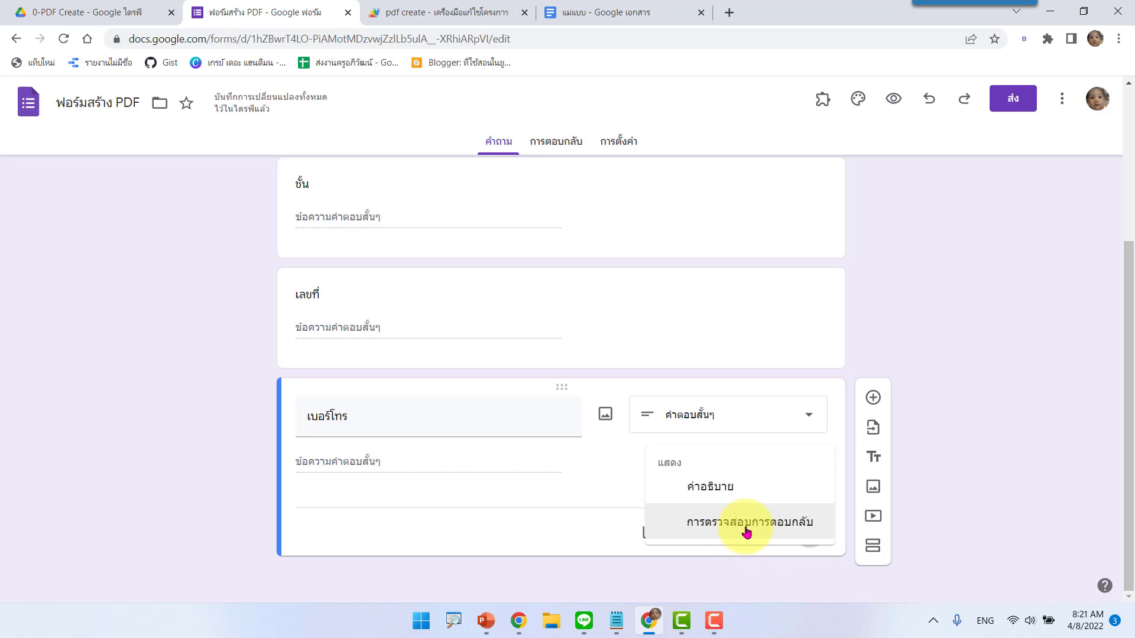
click(746, 526)
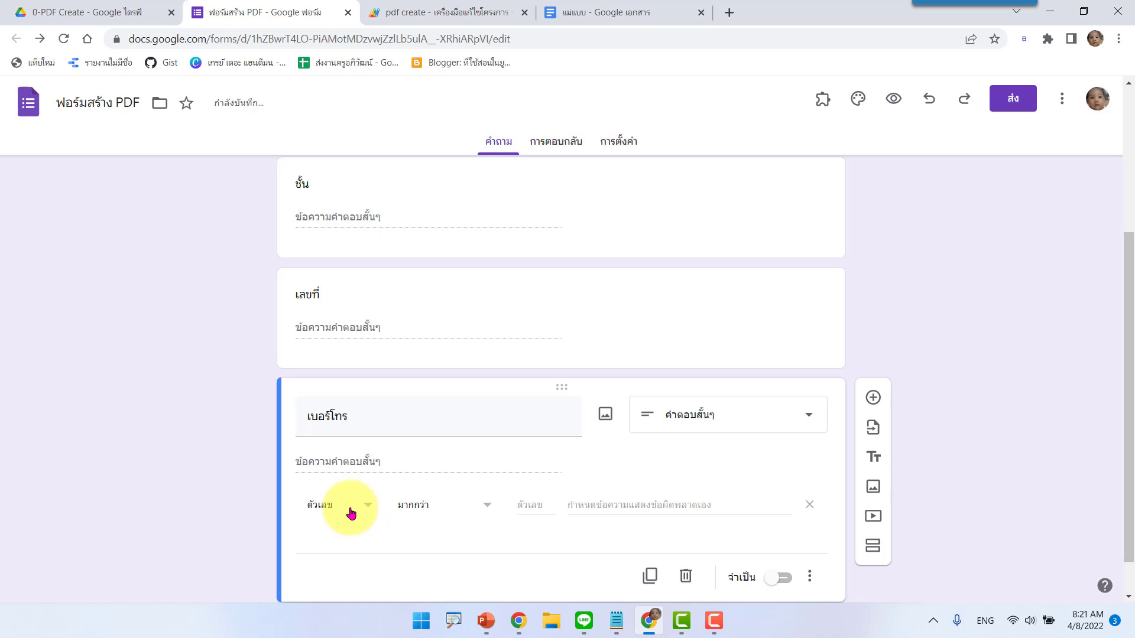
click(353, 470)
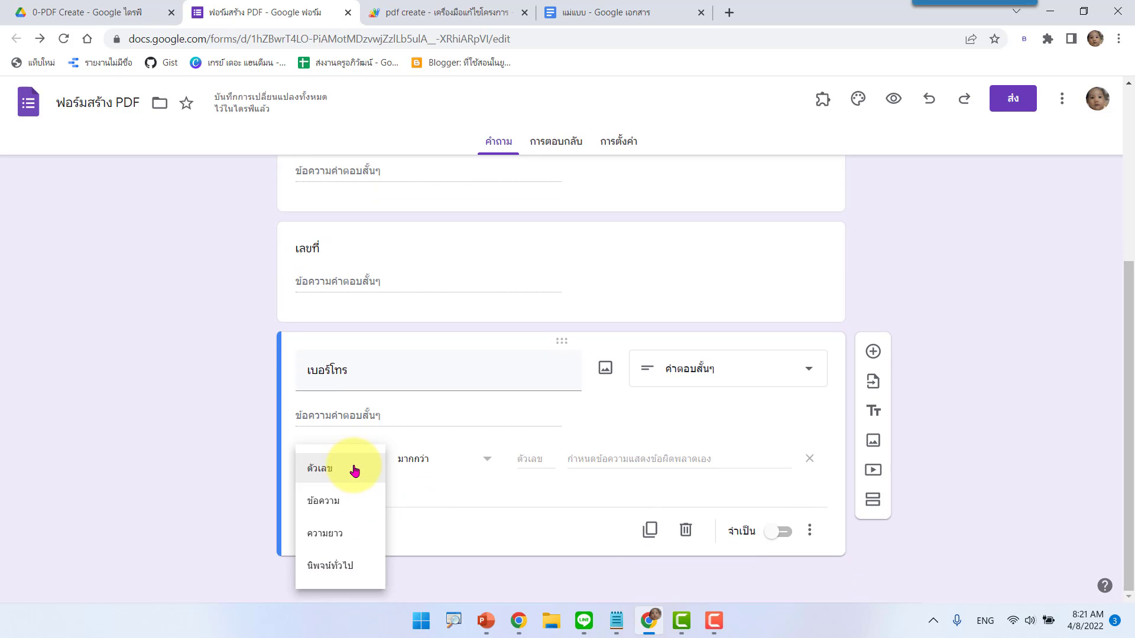
click(334, 503)
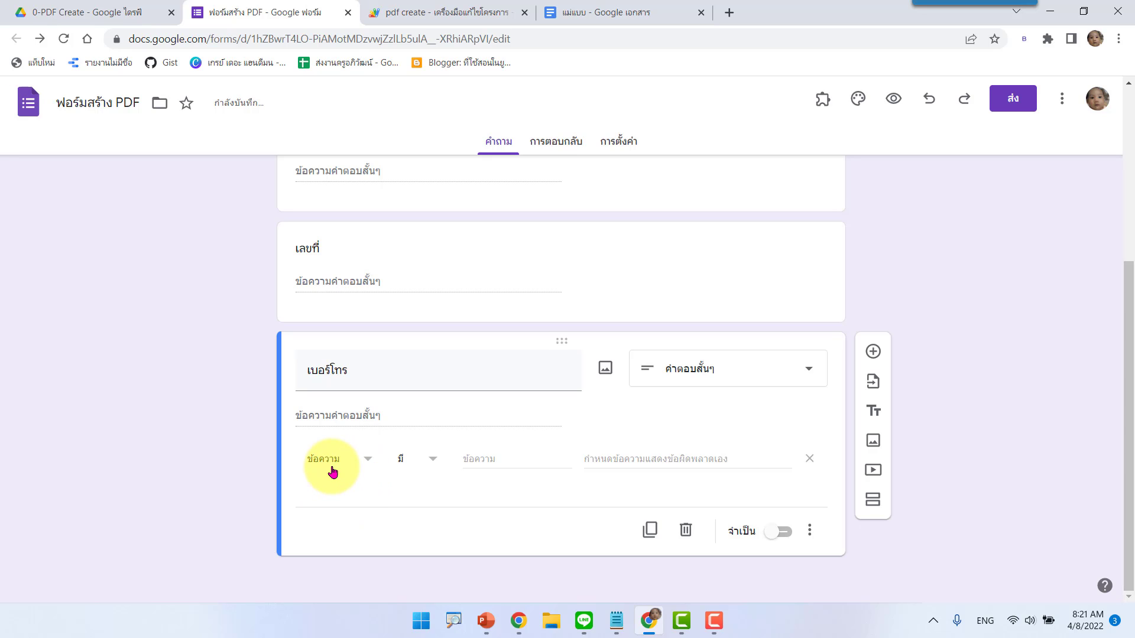
click(427, 467)
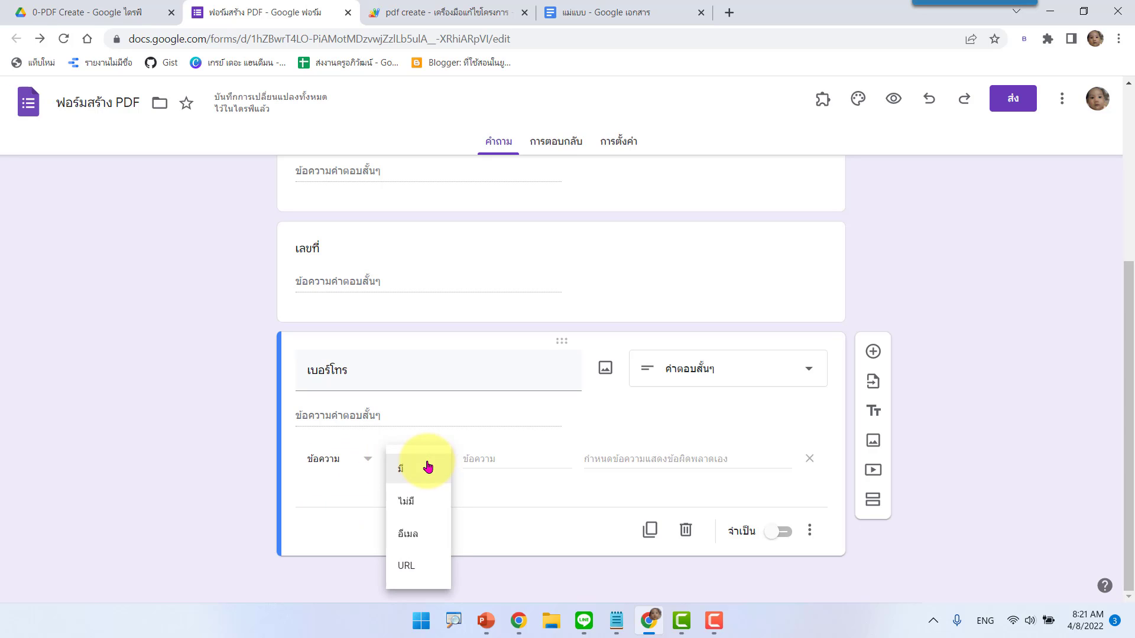
click(425, 503)
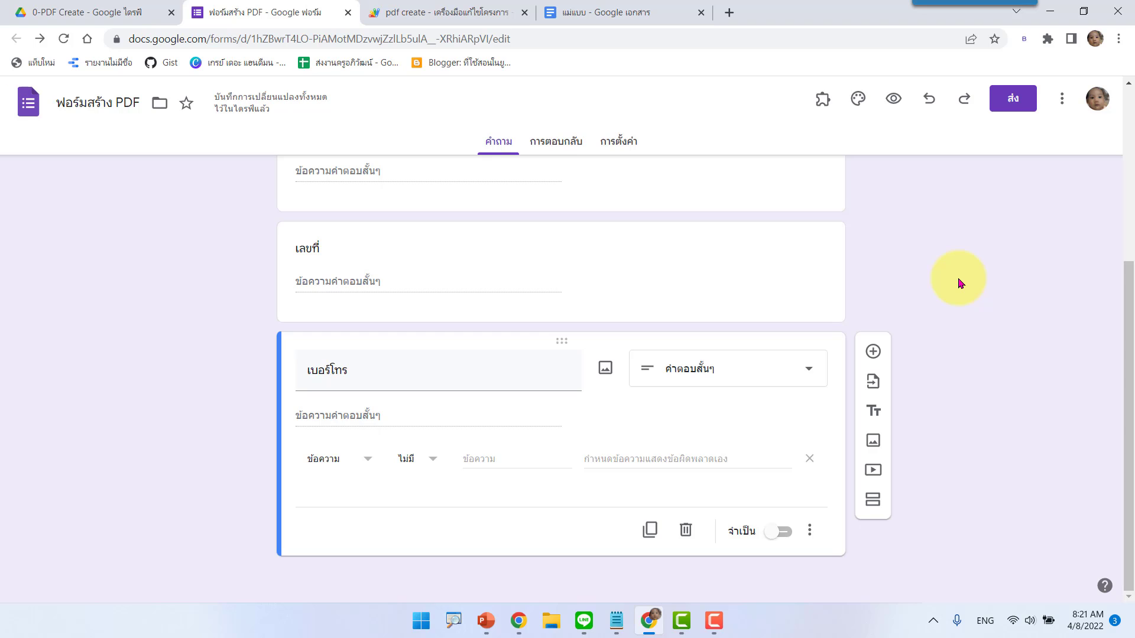
scroll(958, 284, up, 5)
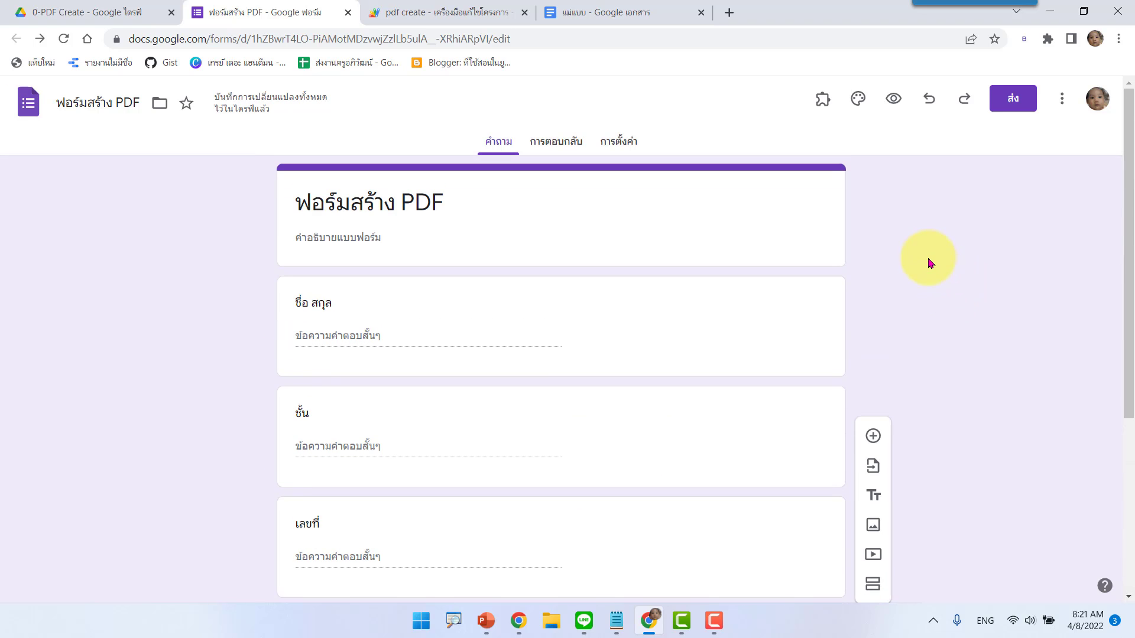
In the form preview, enter a test student name, class ม.1/1, number and phone.
click(893, 99)
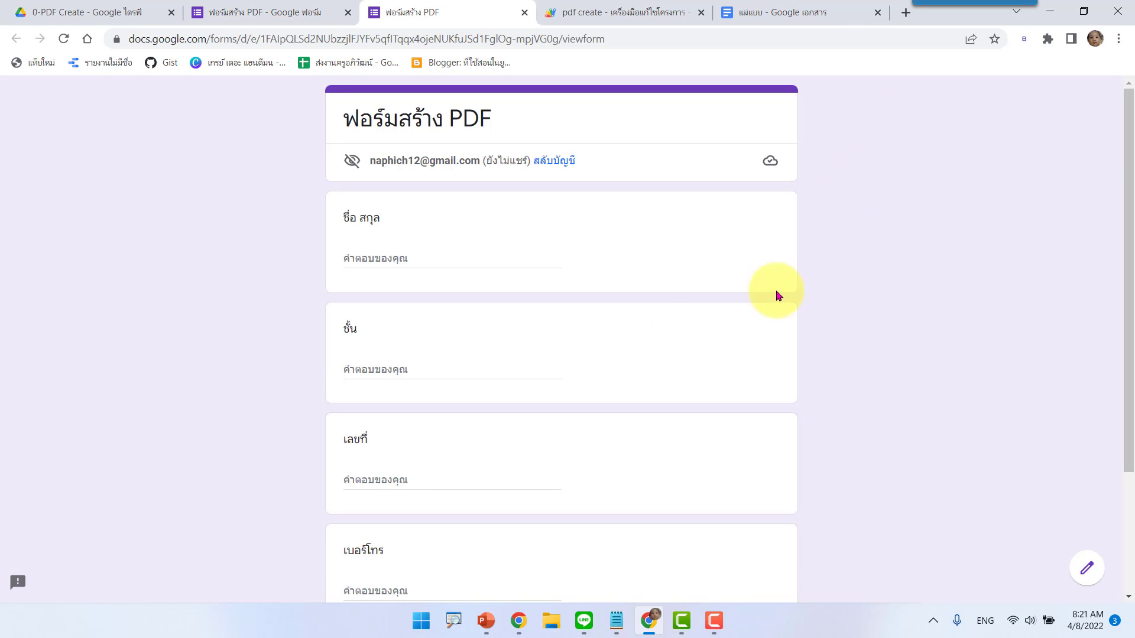
click(378, 258)
click(380, 365)
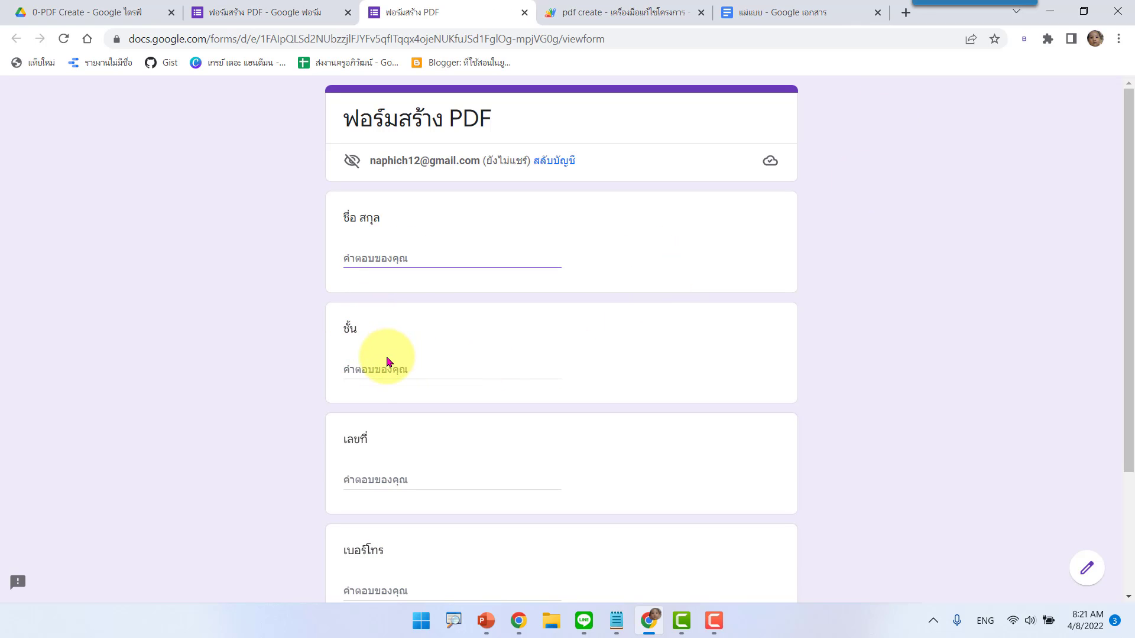
scroll(563, 392, down, 3)
click(392, 314)
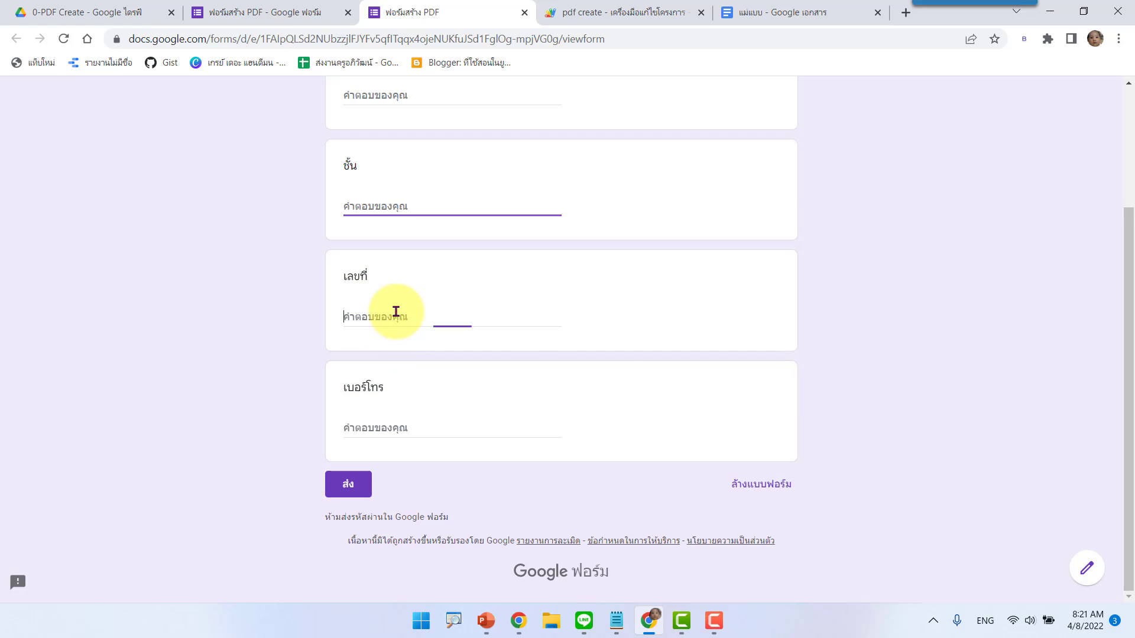
click(413, 427)
scroll(767, 387, up, 3)
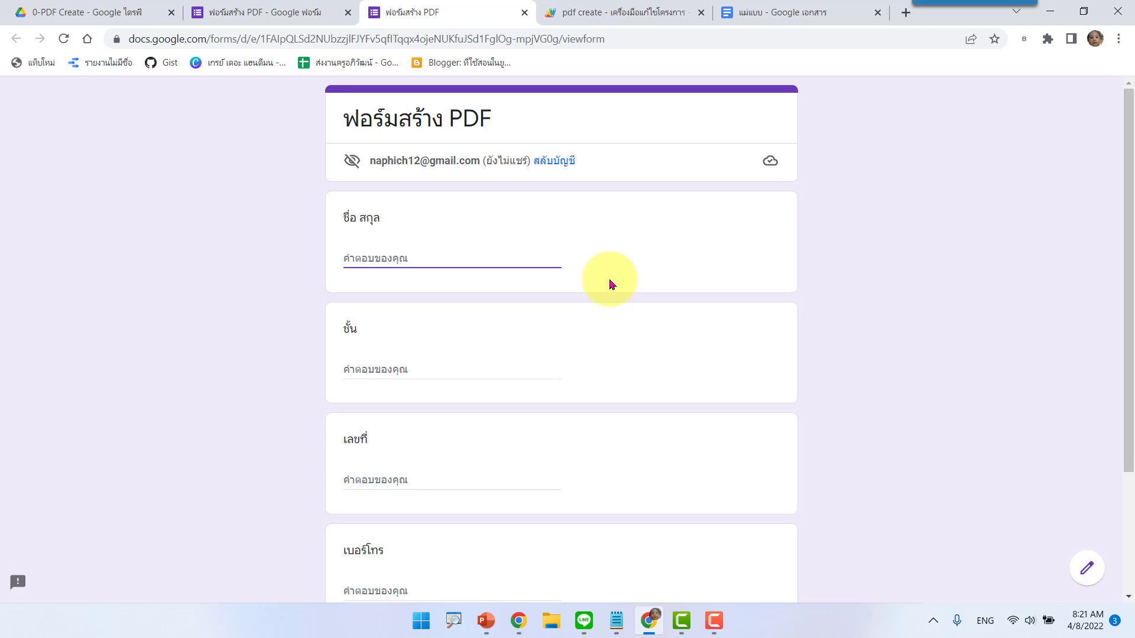
text(สมชาย)
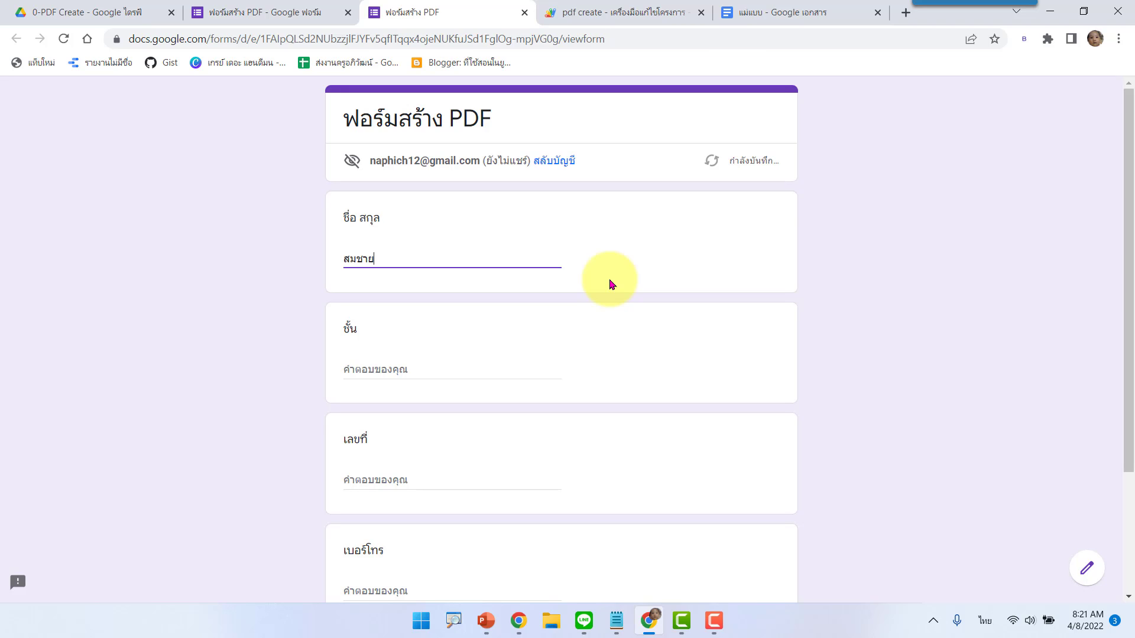
text(ียนดี)
click(406, 376)
text(ม.1)
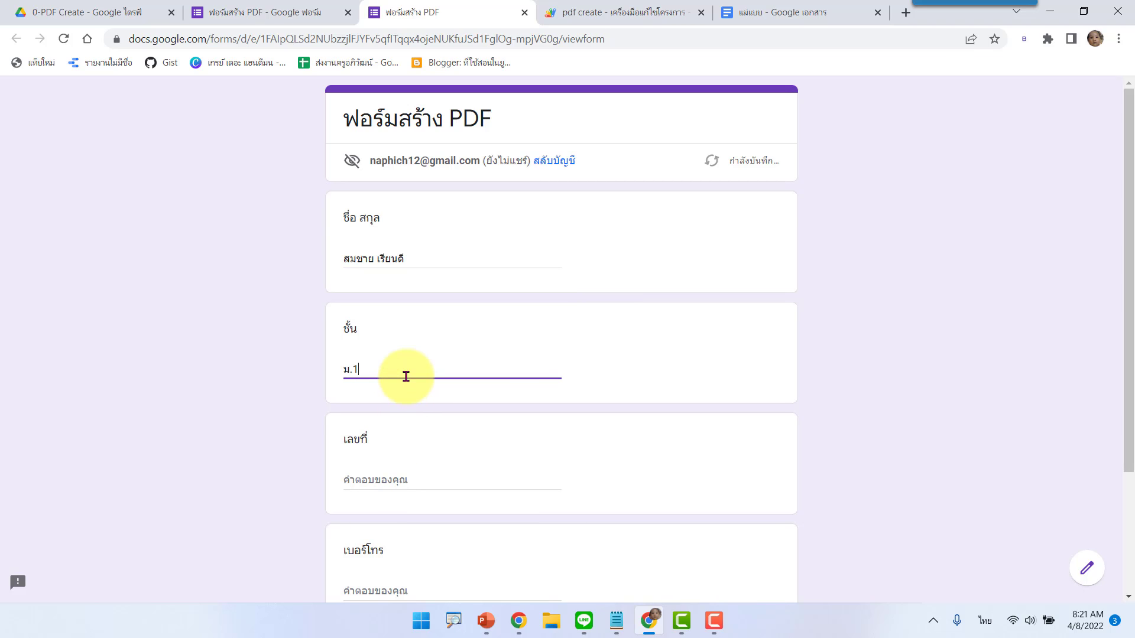
text(/1)
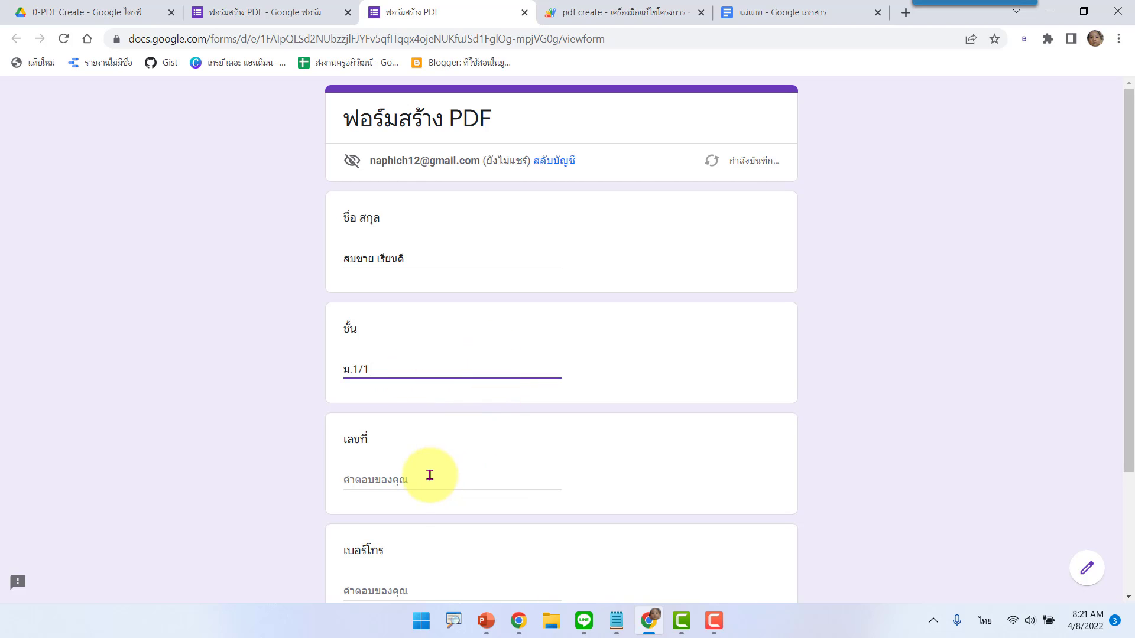
click(426, 473)
scroll(437, 472, down, 3)
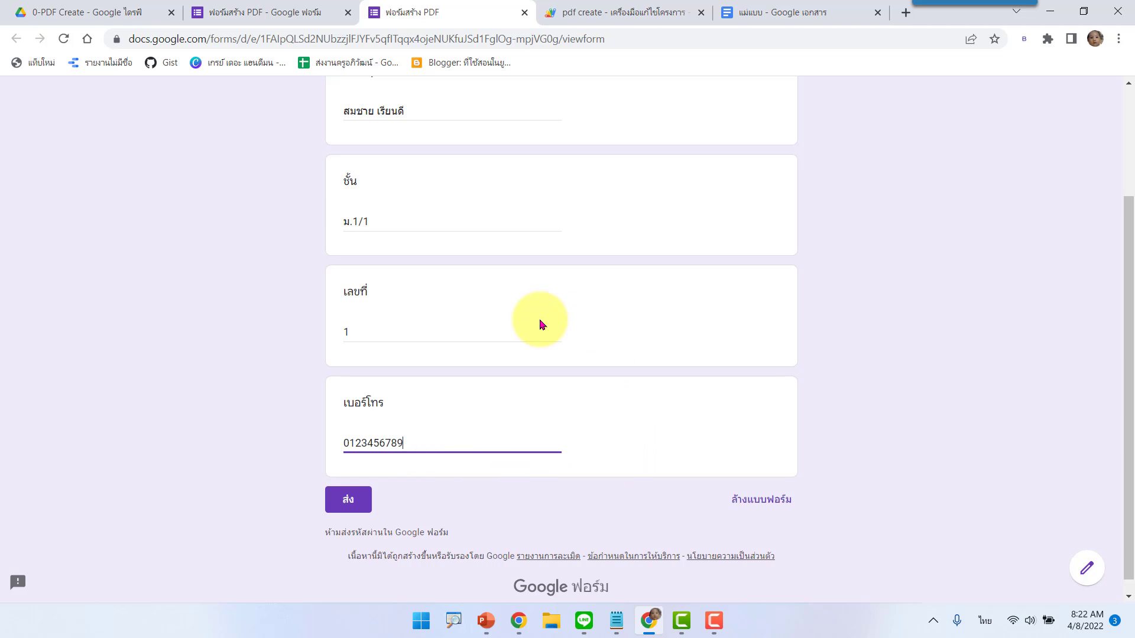
Submit the test entry and find the เบอร์โทร answer flagged by the ไม่มี validation.
click(351, 504)
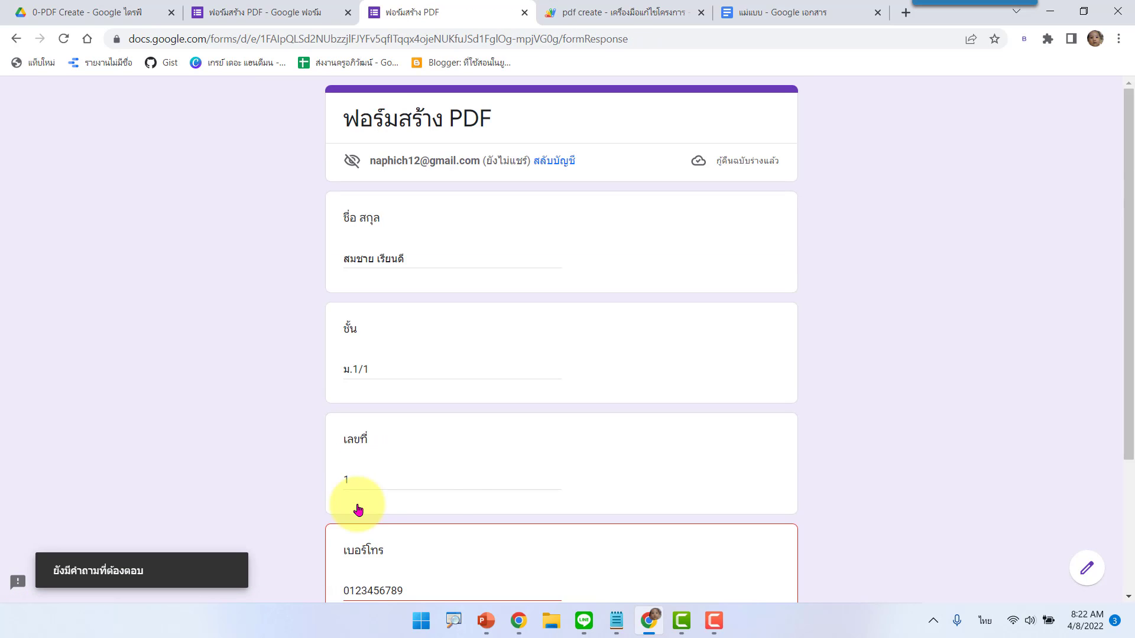
scroll(839, 406, down, 3)
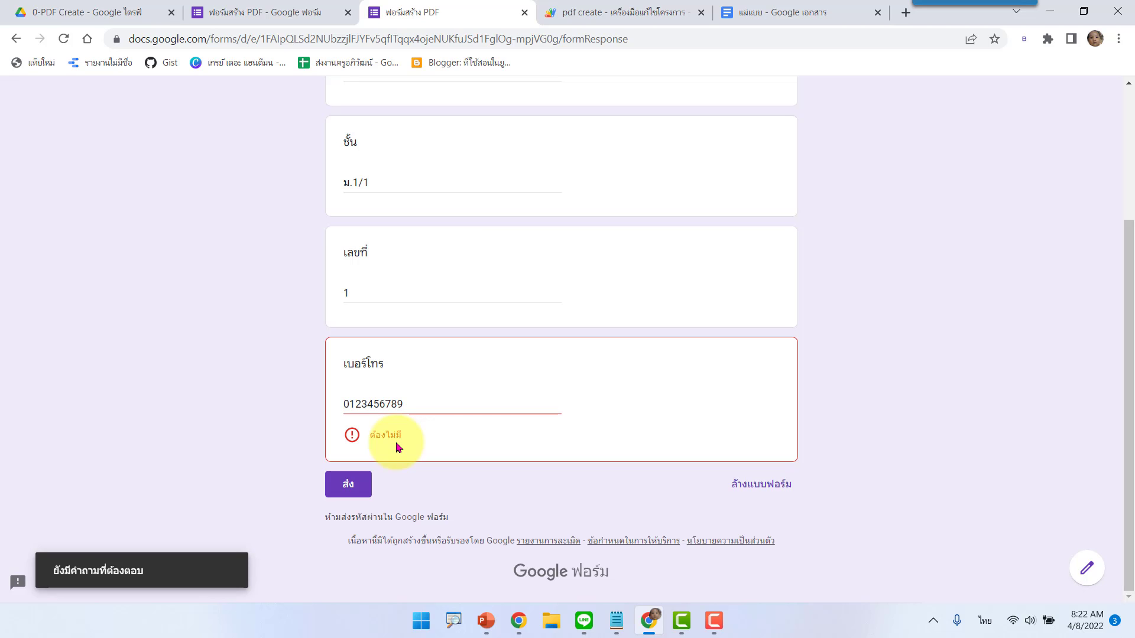
Change the เบอร์โทร validation condition from ไม่มี to มี in the editor.
click(297, 13)
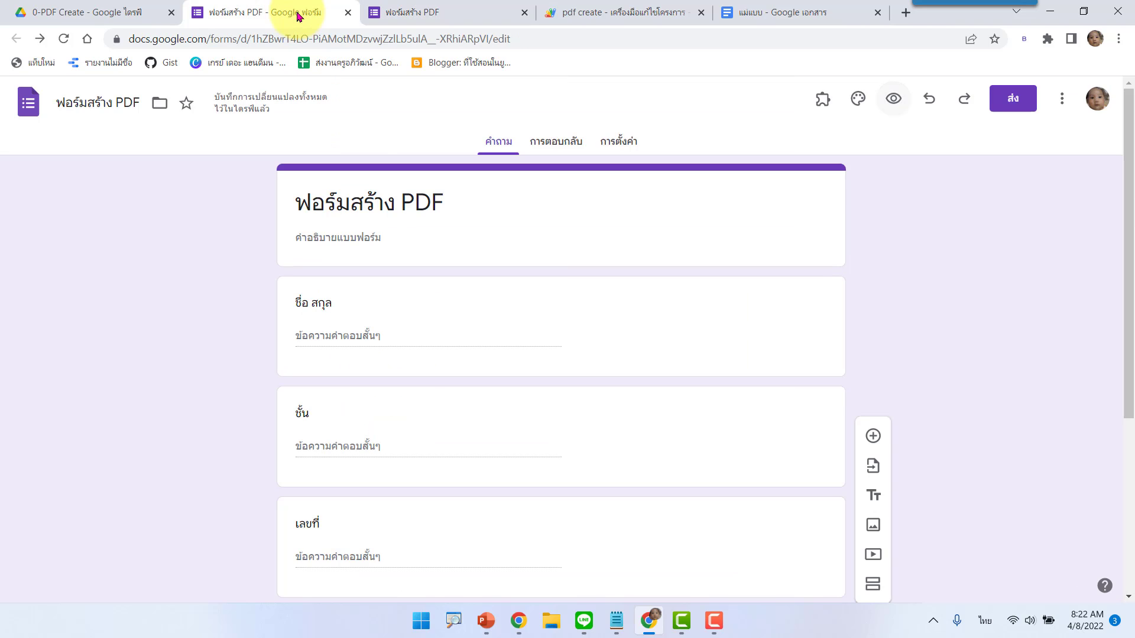
scroll(904, 393, down, 5)
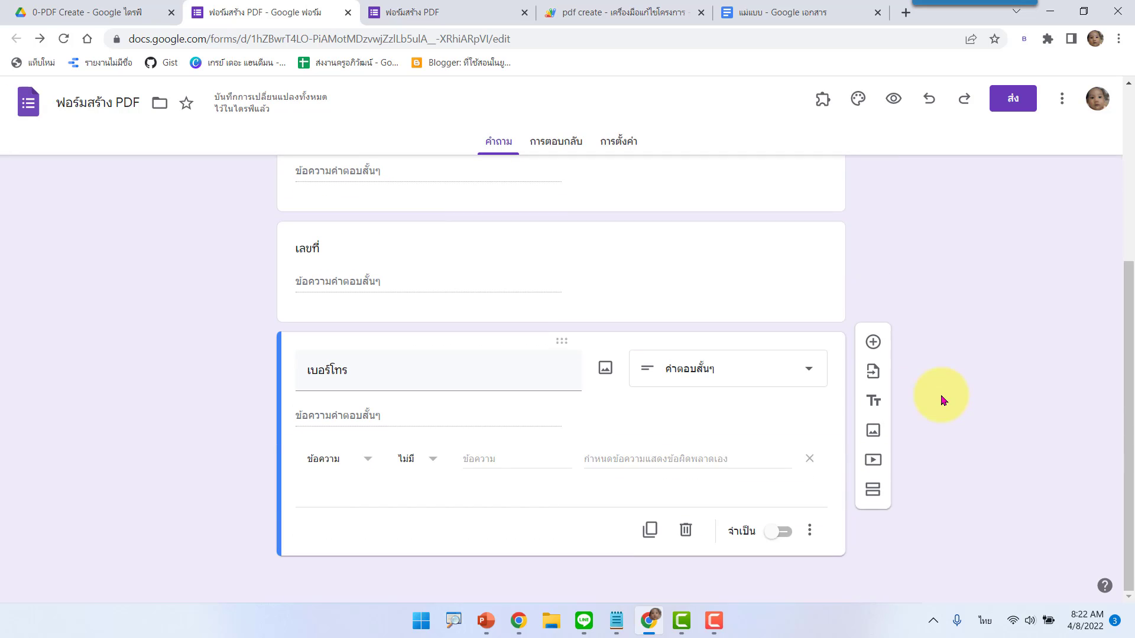
click(407, 459)
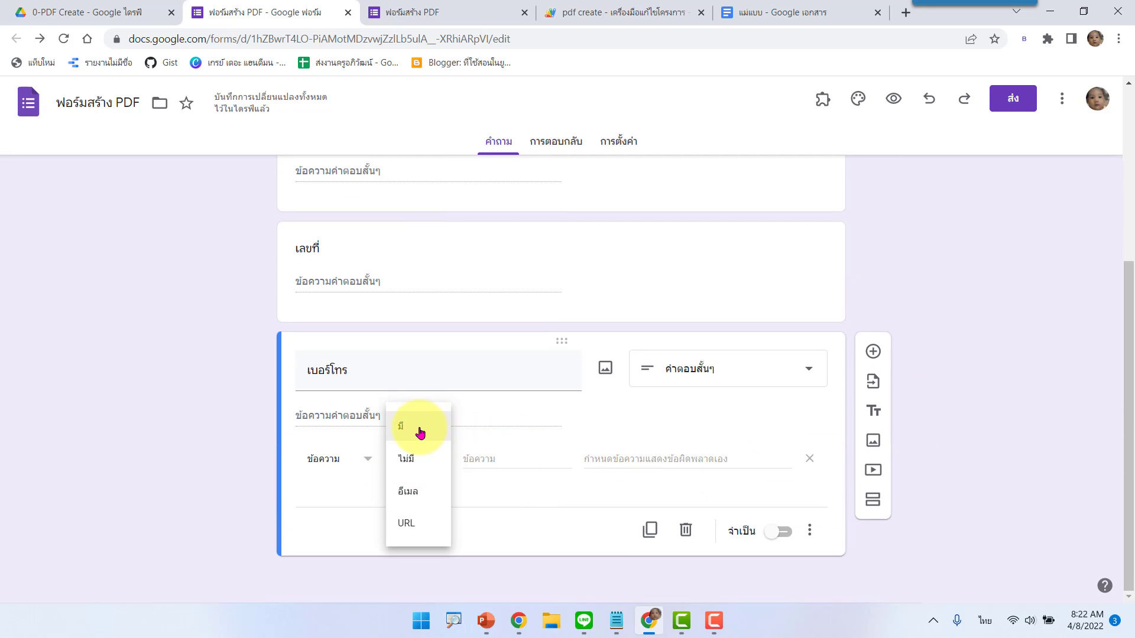
click(420, 433)
Reload the preview and submit the test response successfully.
click(473, 11)
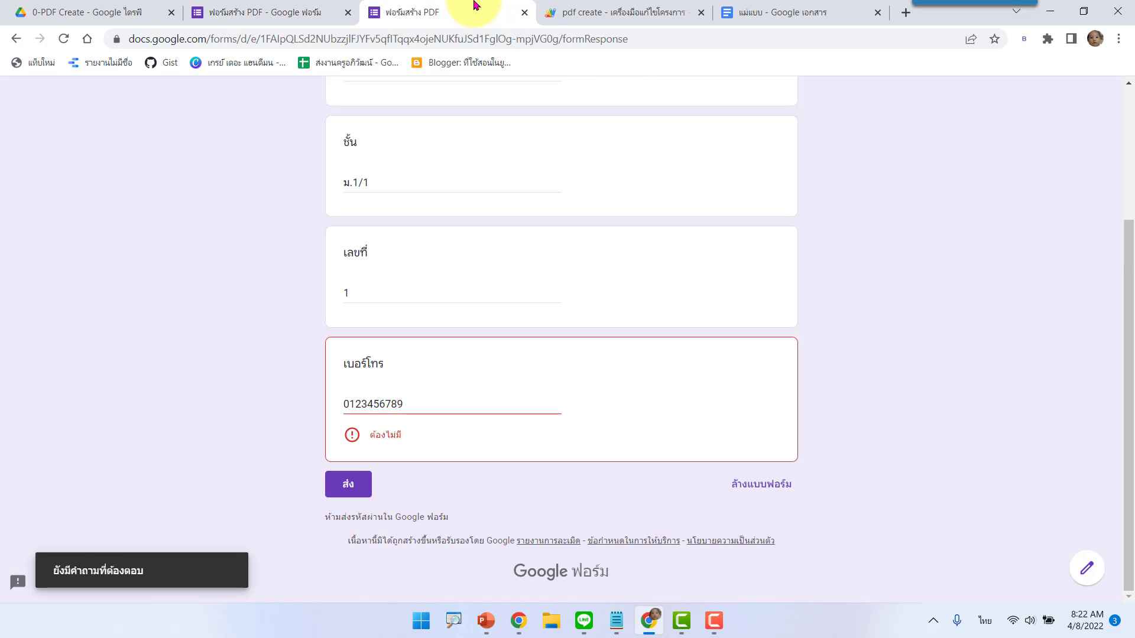
click(63, 38)
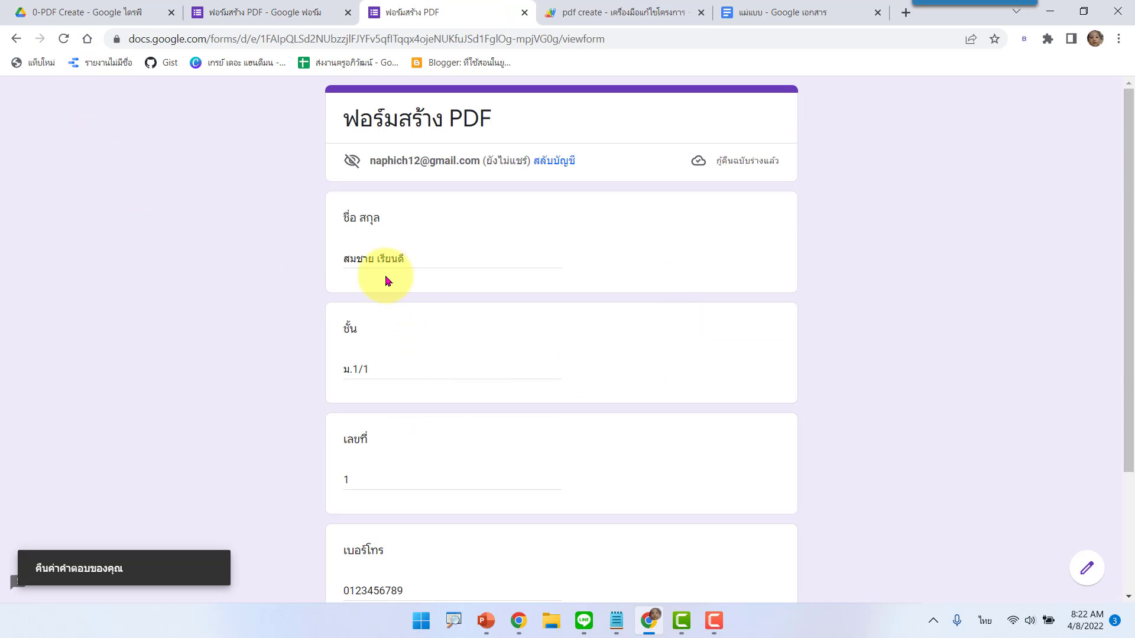
scroll(463, 405, down, 3)
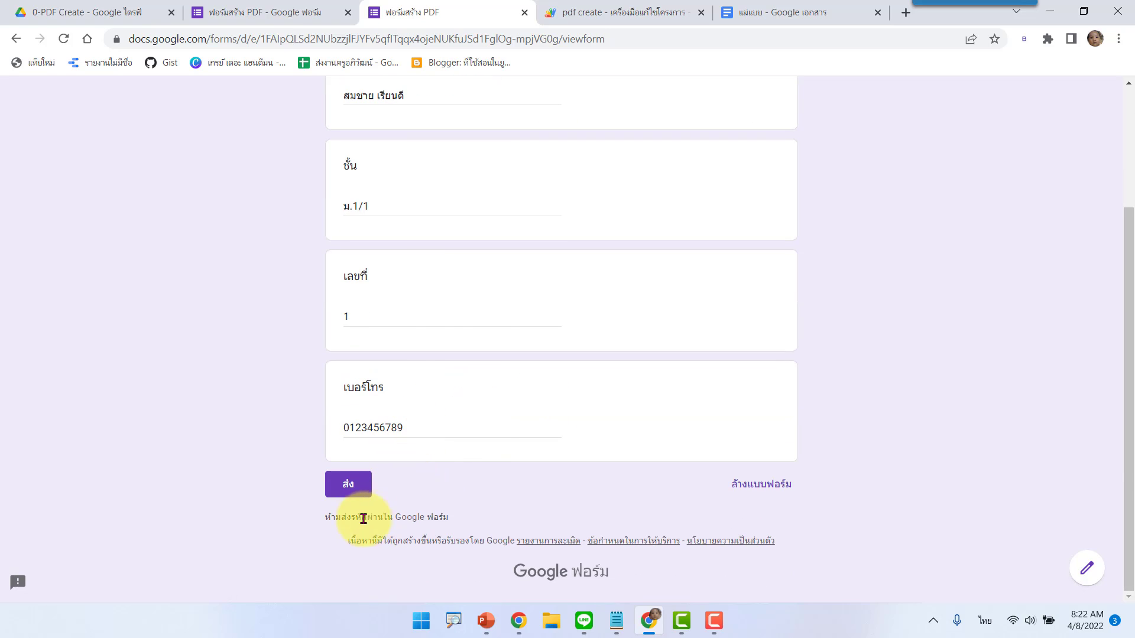
click(342, 487)
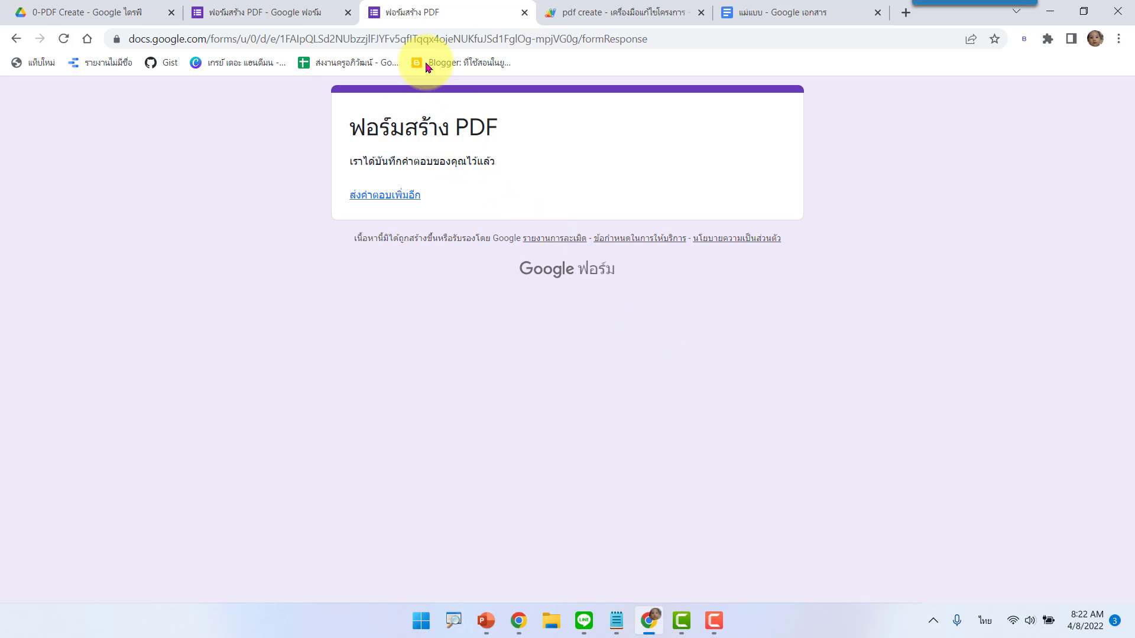
Close the preview and create the linked spreadsheet 'ฟอร์มสร้าง PDF (การตอบกลับ)' from Responses.
click(523, 13)
click(524, 13)
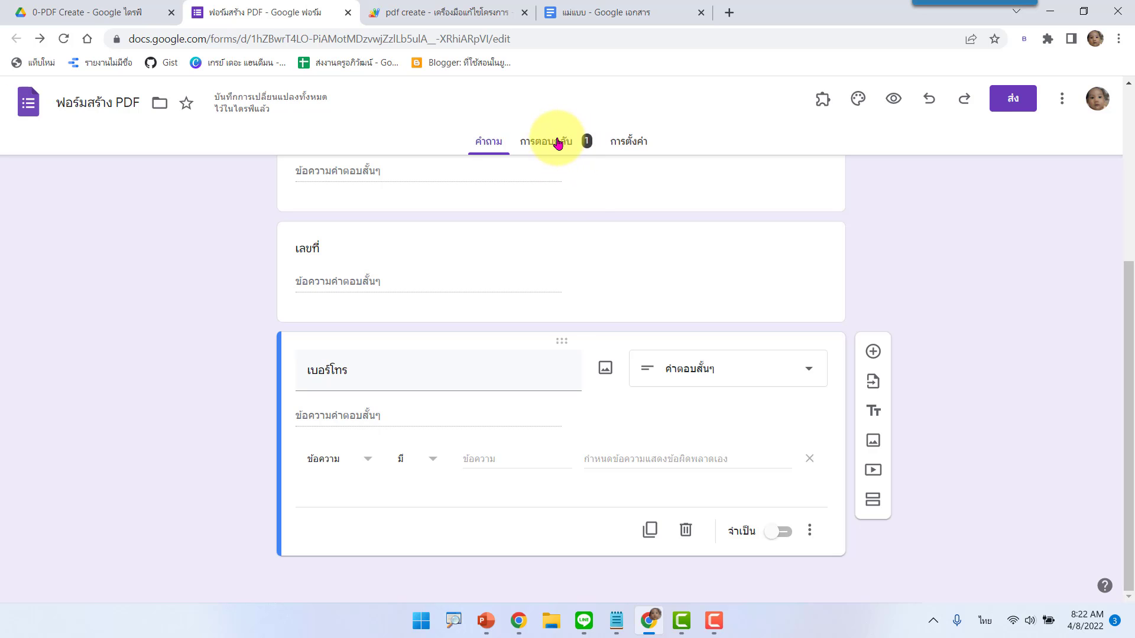
click(558, 144)
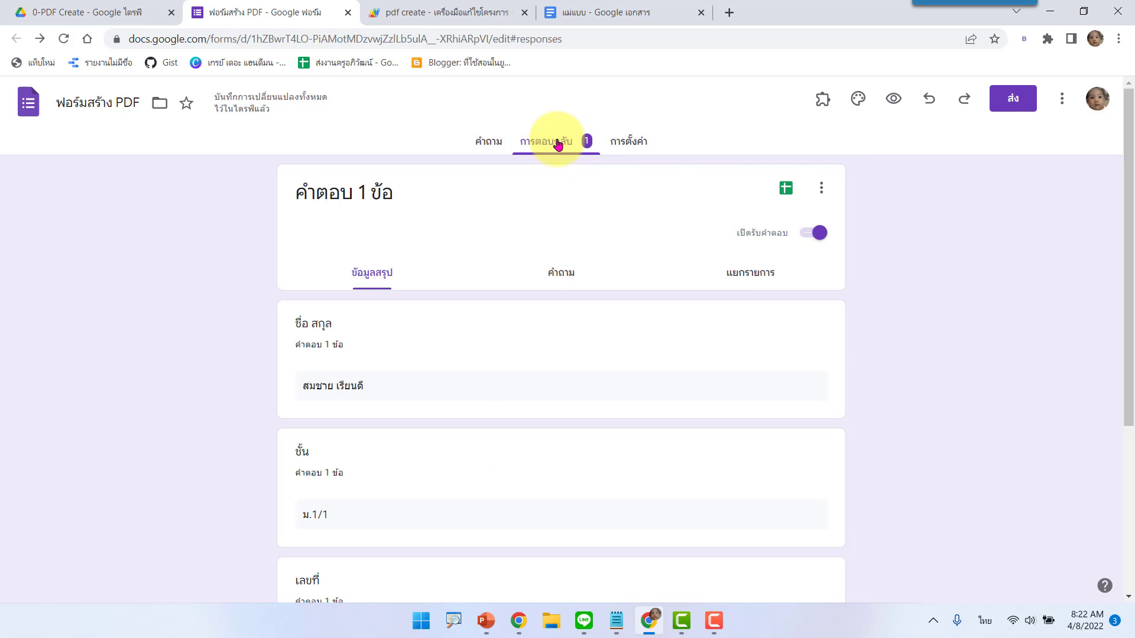
click(787, 189)
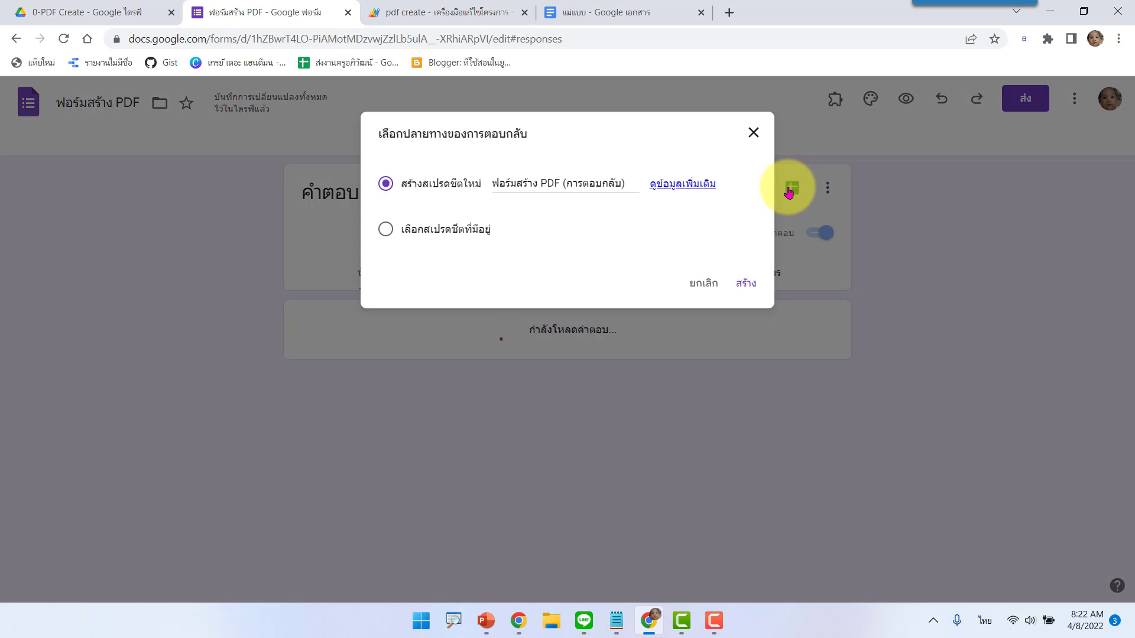
click(748, 292)
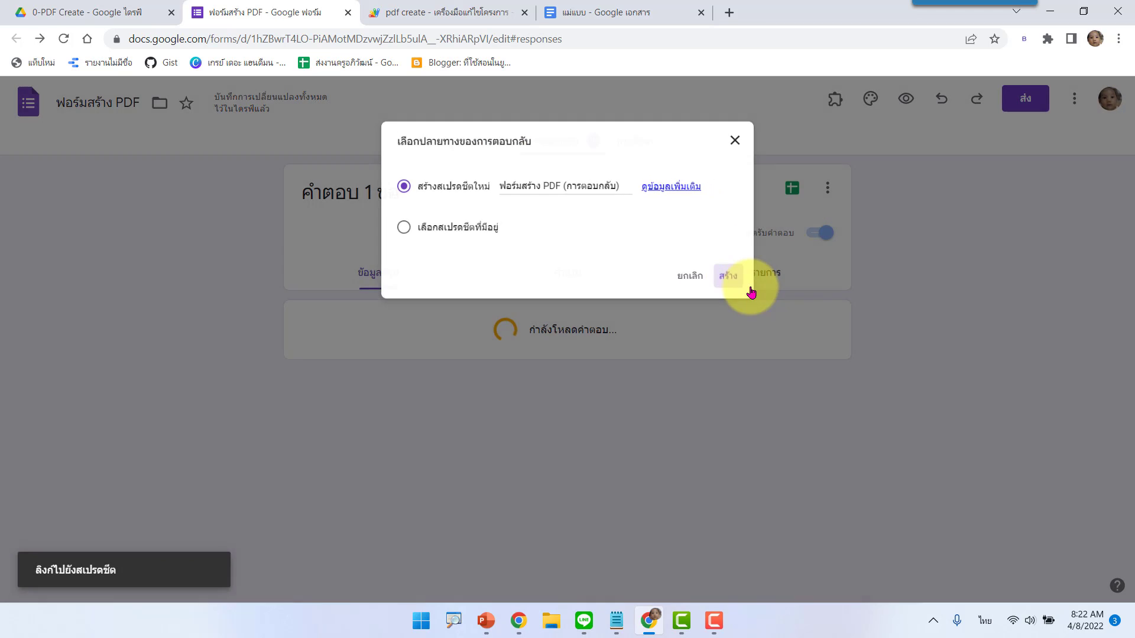
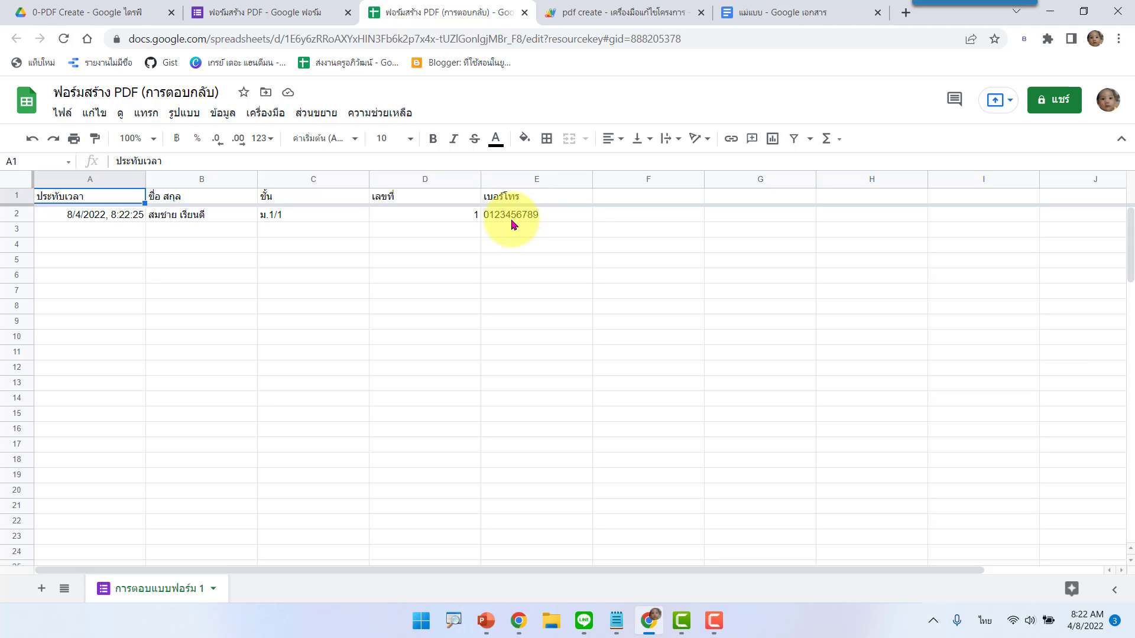
Copy the entire createPDF function from the pdf create project, then return to the form-responses spreadsheet.
click(83, 7)
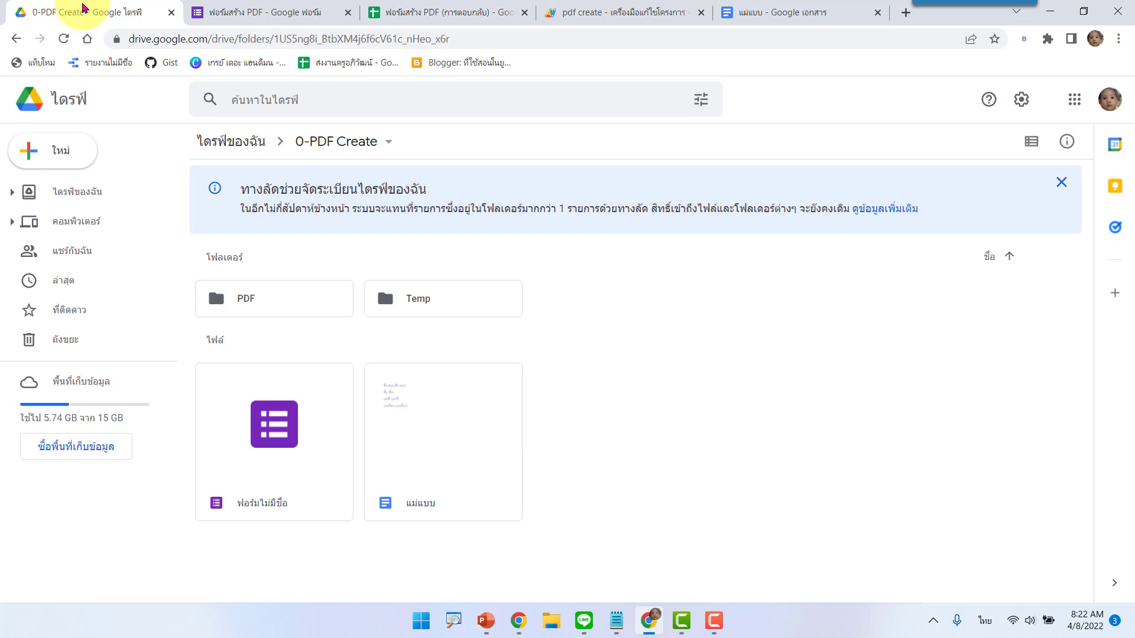
click(609, 12)
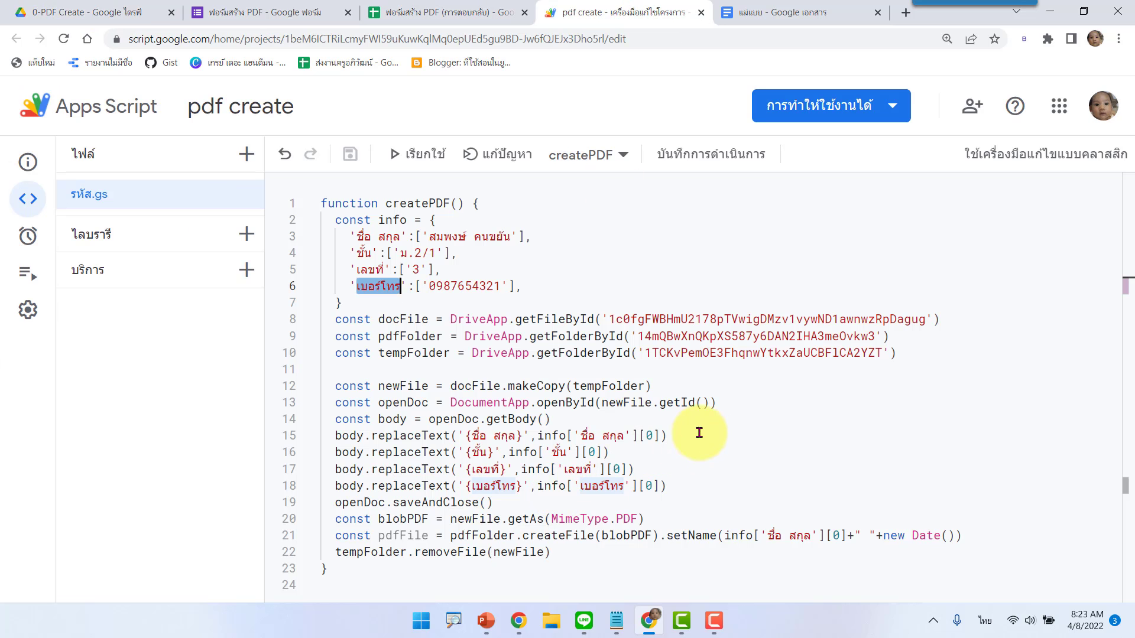
click(736, 402)
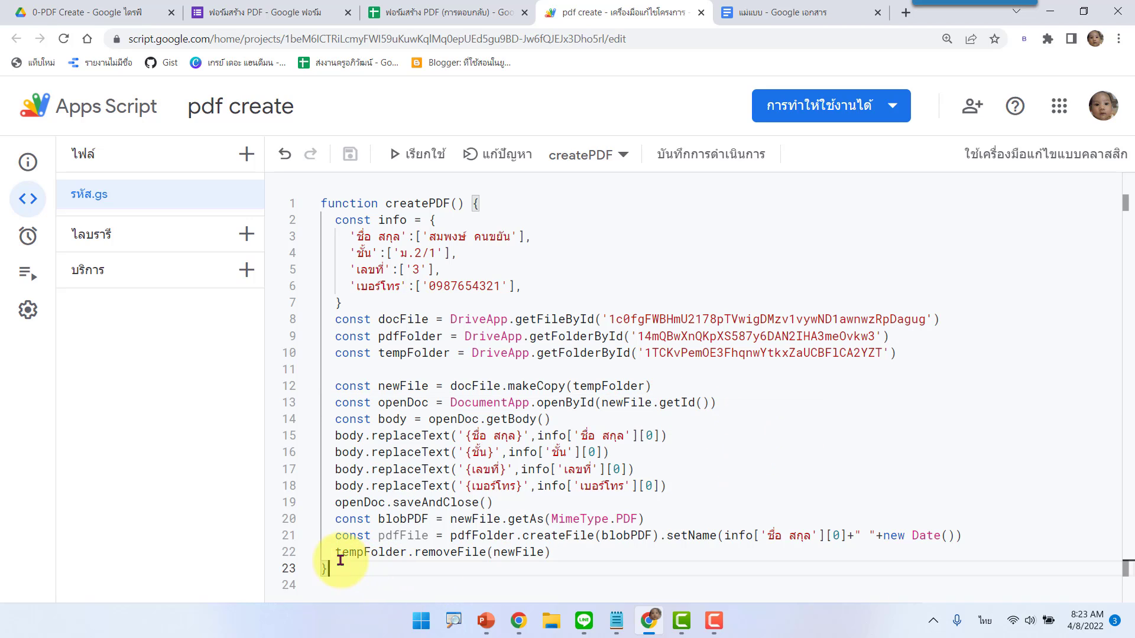
mouse_move(328, 568)
mouse_down()
mouse_move(306, 441)
mouse_move(319, 202)
mouse_up()
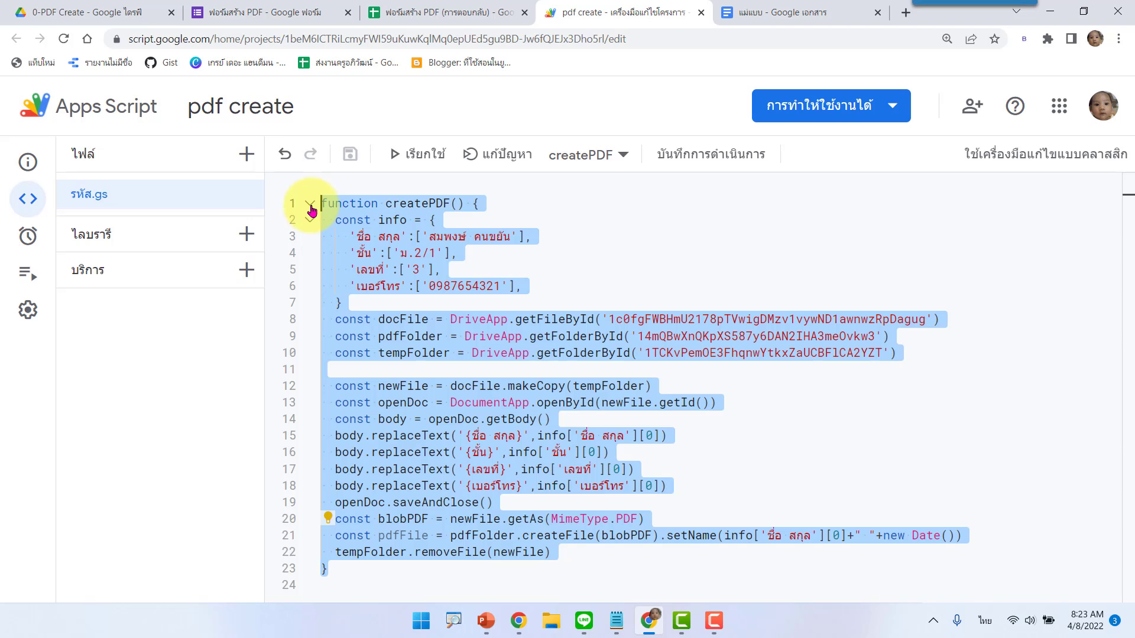
right_click(396, 227)
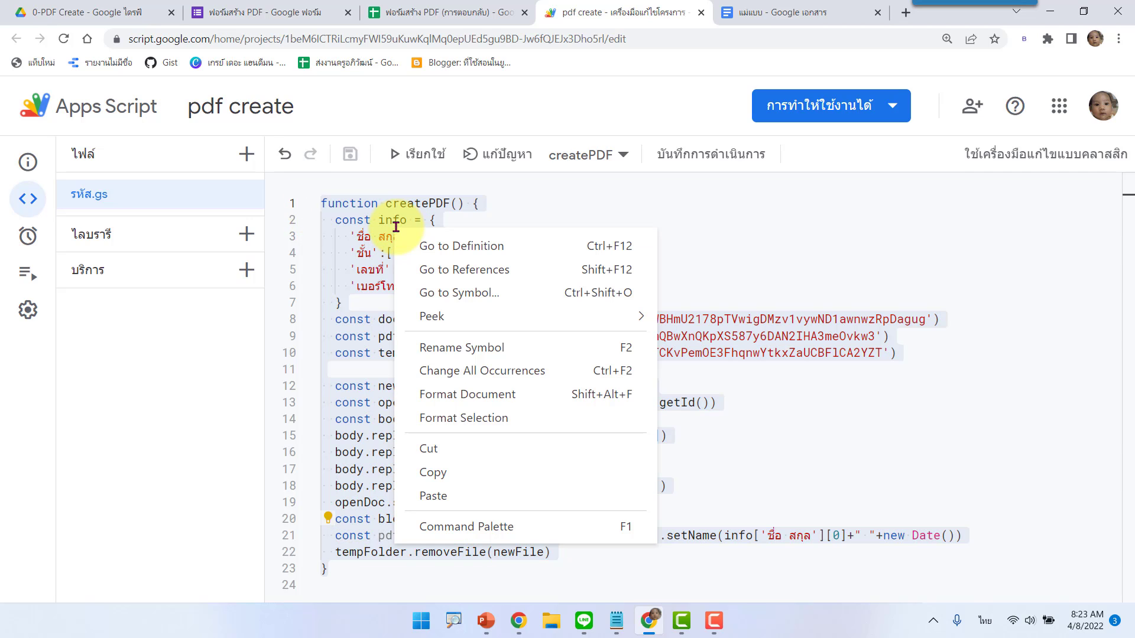
click(437, 476)
click(461, 7)
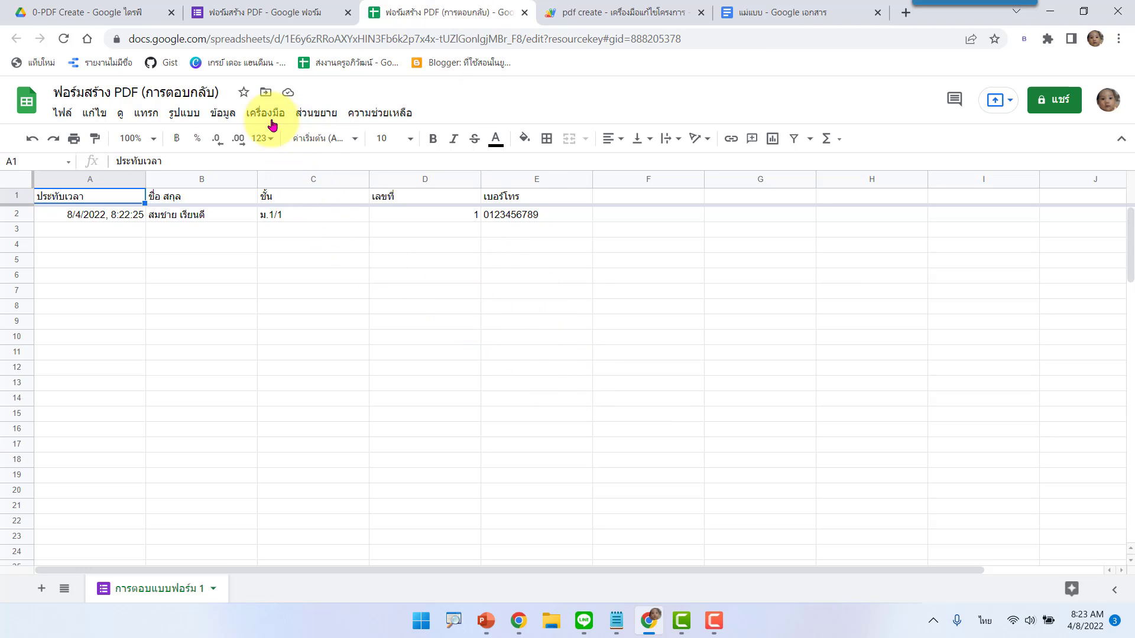
Launch Apps Script from the Extensions (ส่วนขยาย) menu to get a new bound project.
click(319, 115)
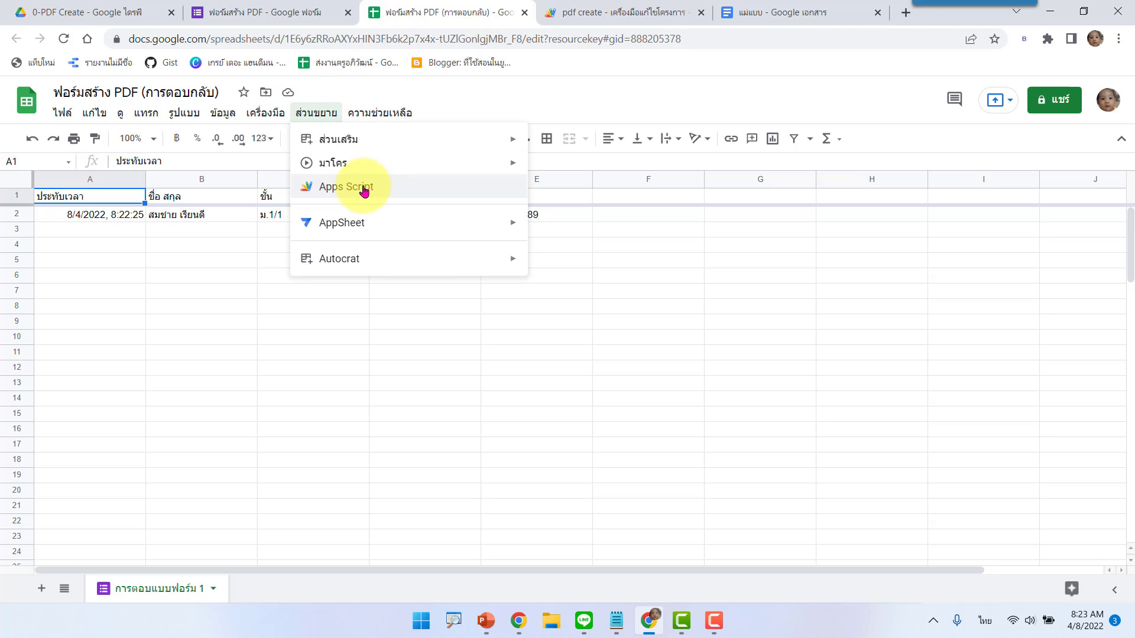
click(364, 189)
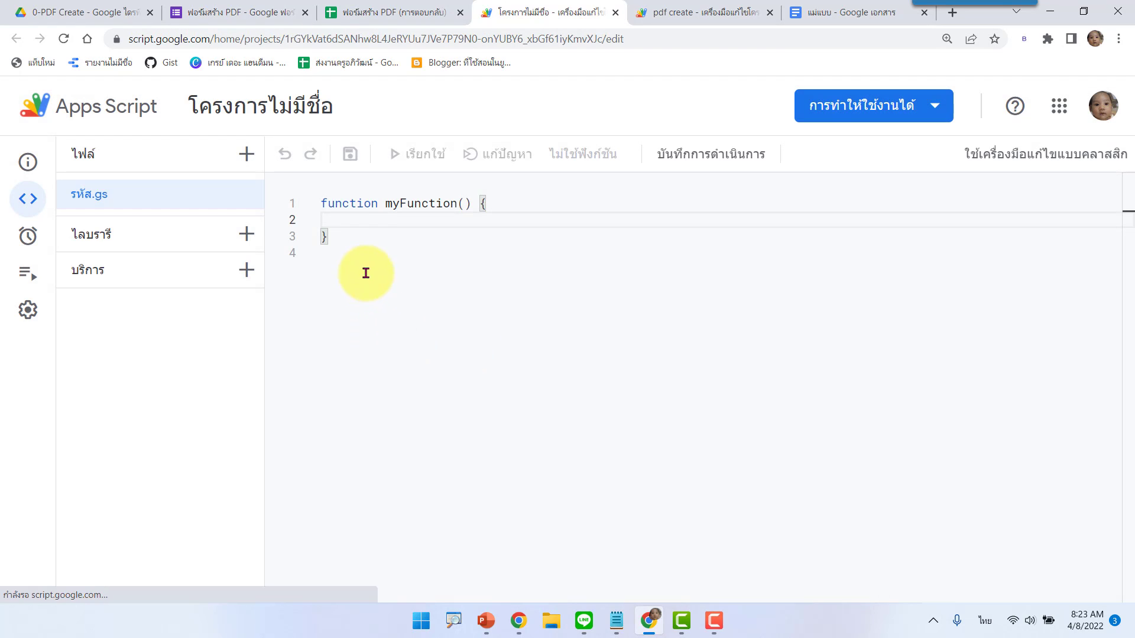
Paste createPDF on a new line below myFunction and delete its hardcoded const info object.
click(354, 243)
key(Return)
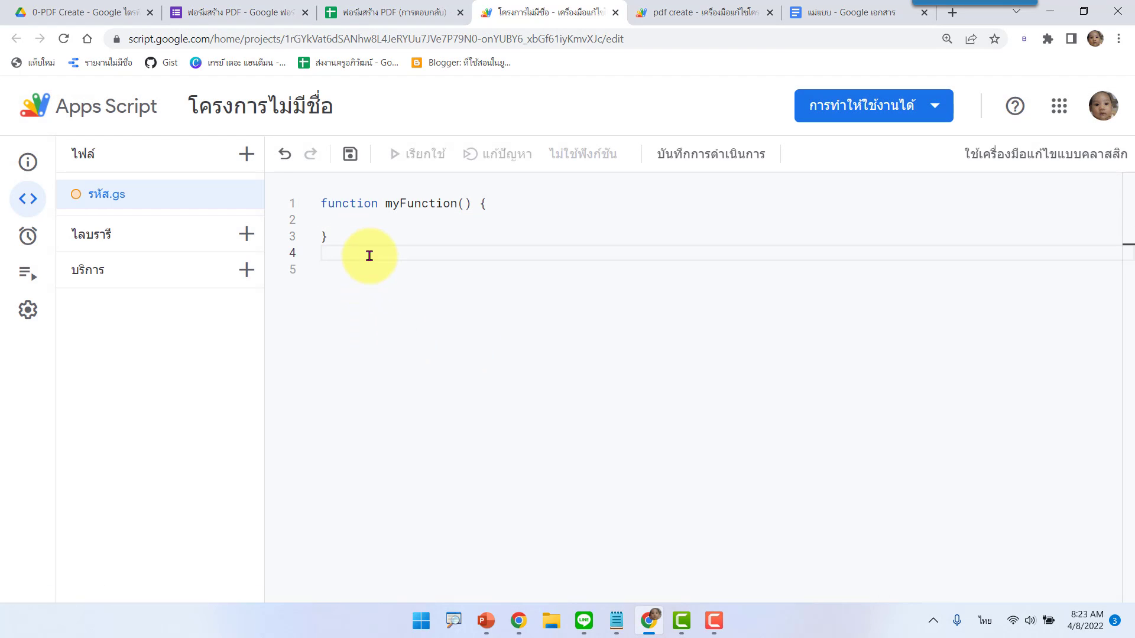
key(ctrl+v)
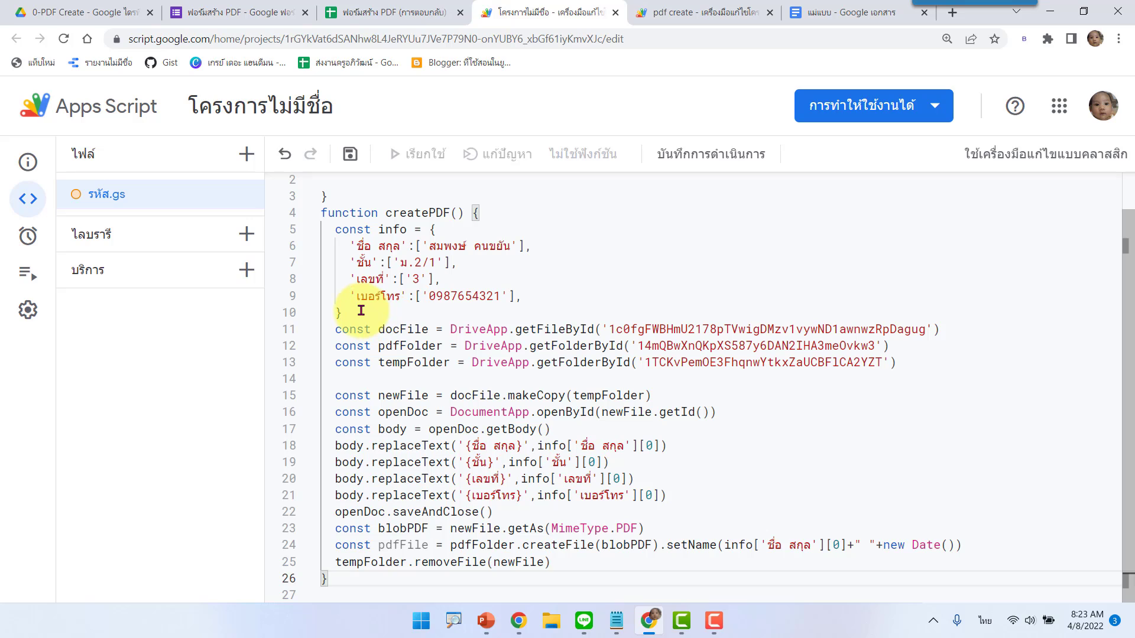
drag(343, 313, 322, 230)
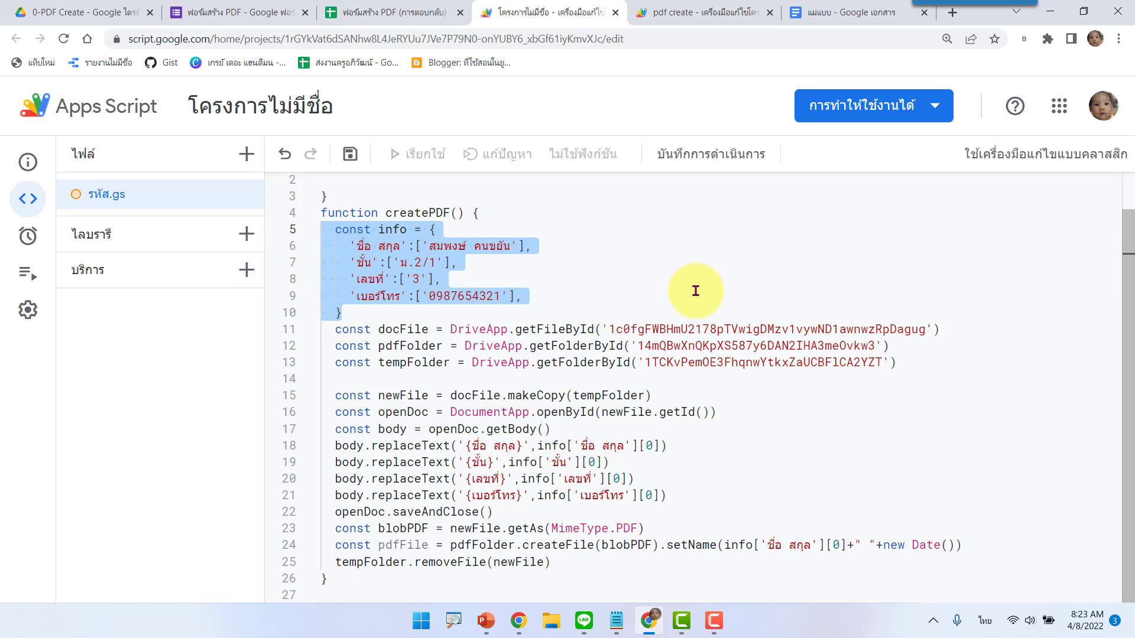
key(Delete)
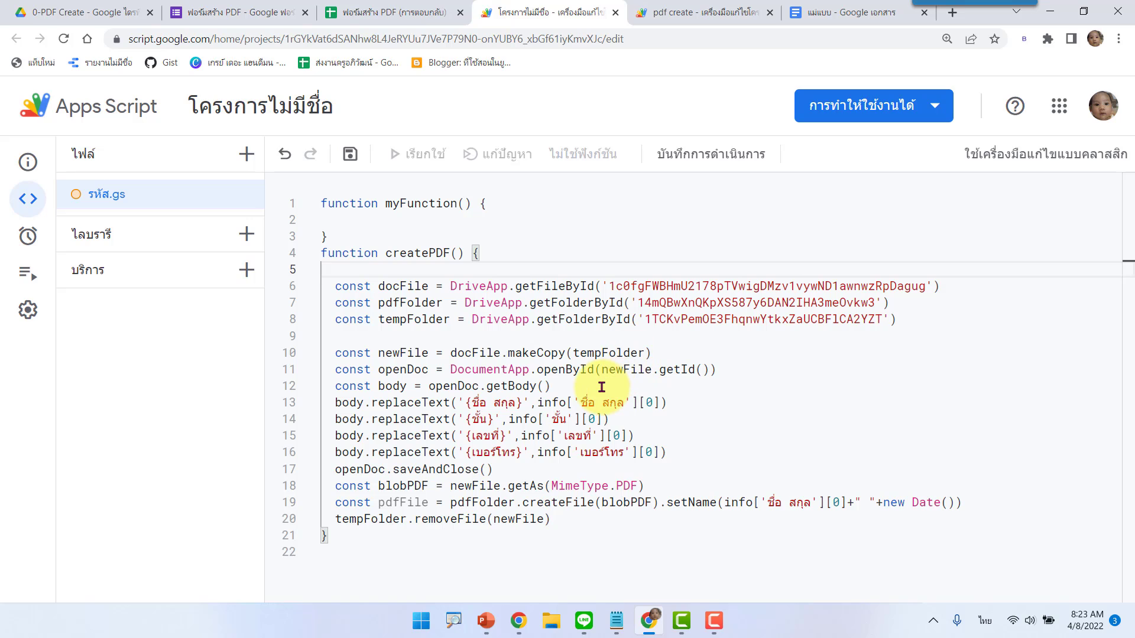
Rename myFunction to onSubmit and give createPDF an info parameter.
double_click(414, 203)
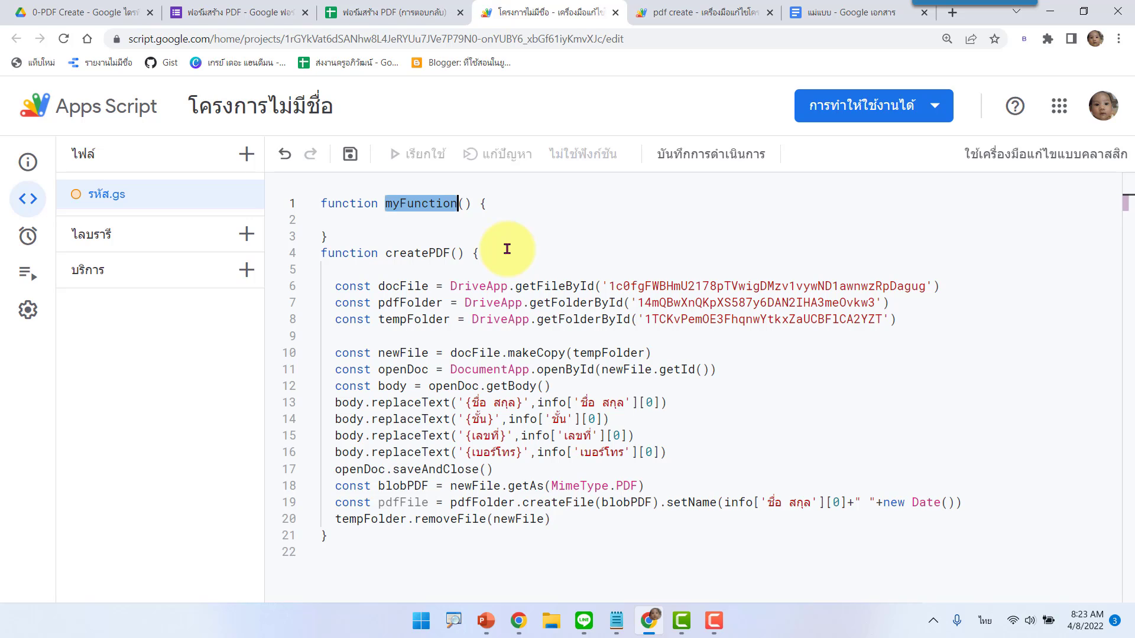
text(น)
key(BackSpace)
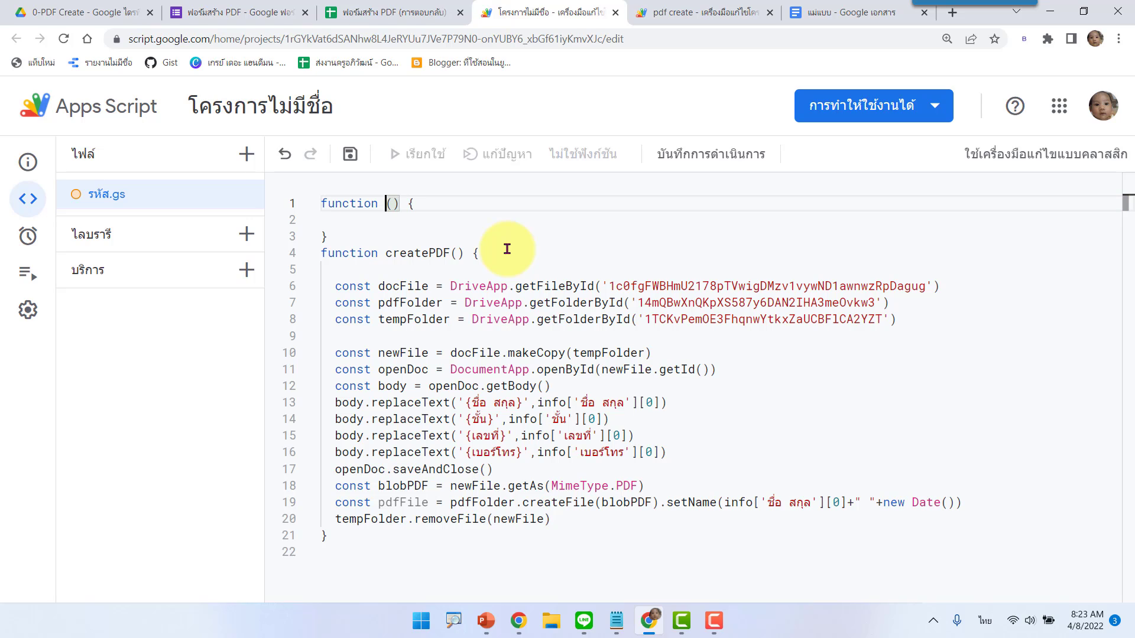
key(grave)
text(on)
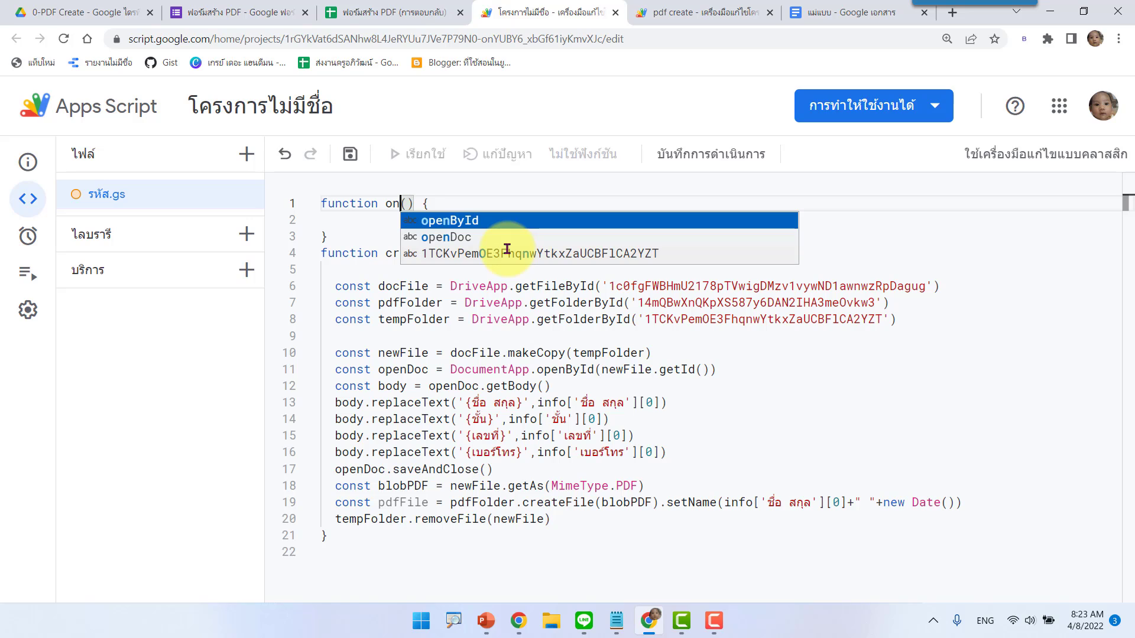
text(Sub)
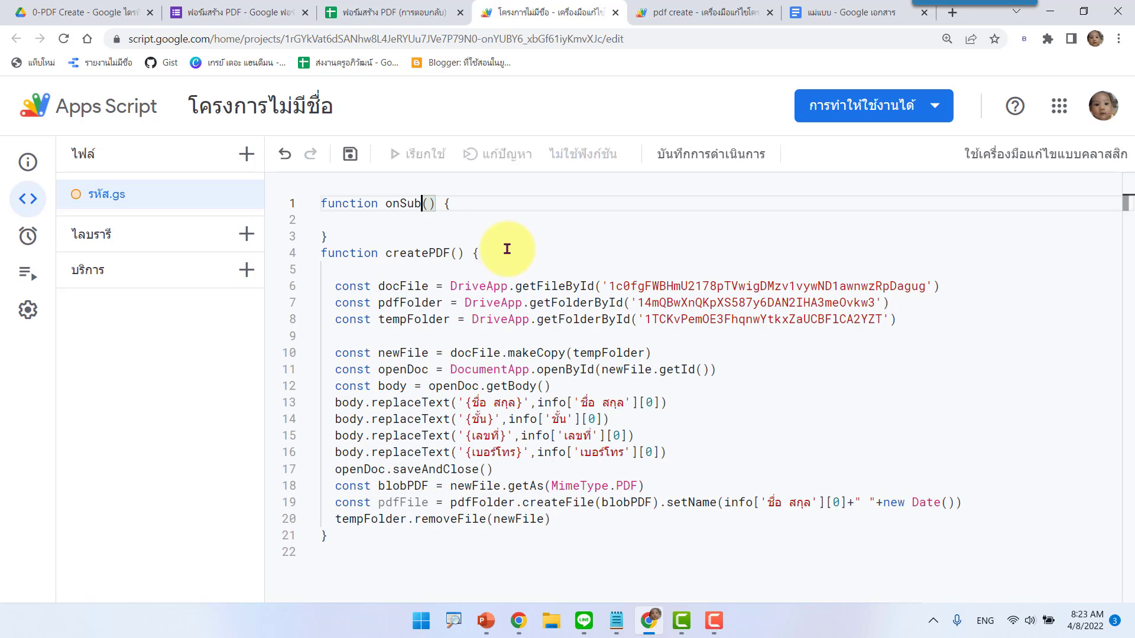
text(mit)
click(414, 220)
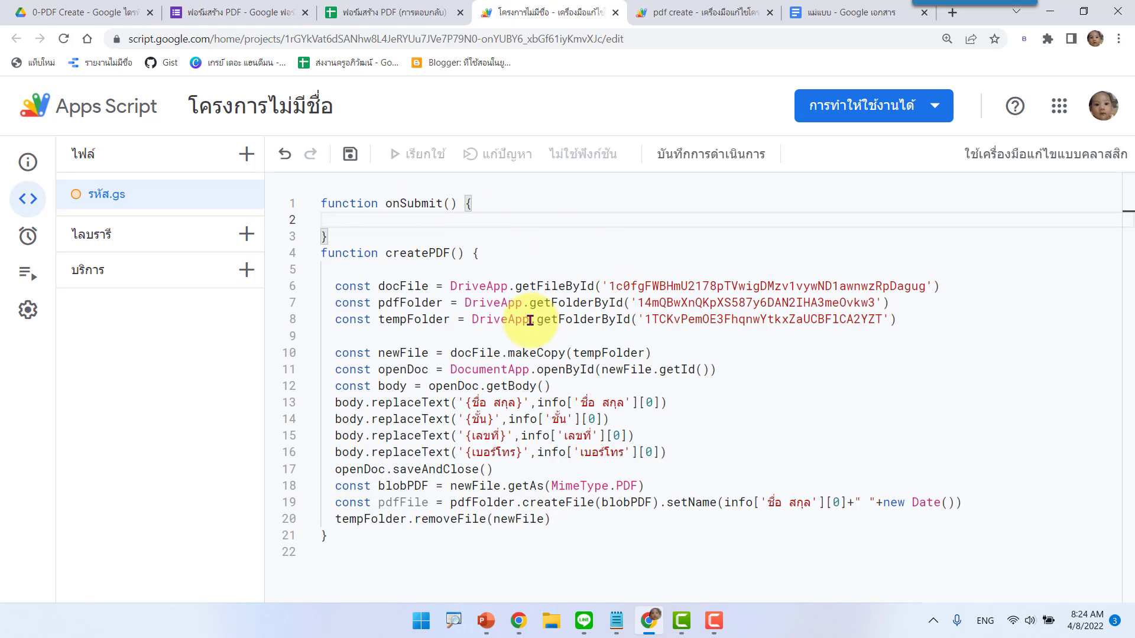
click(457, 253)
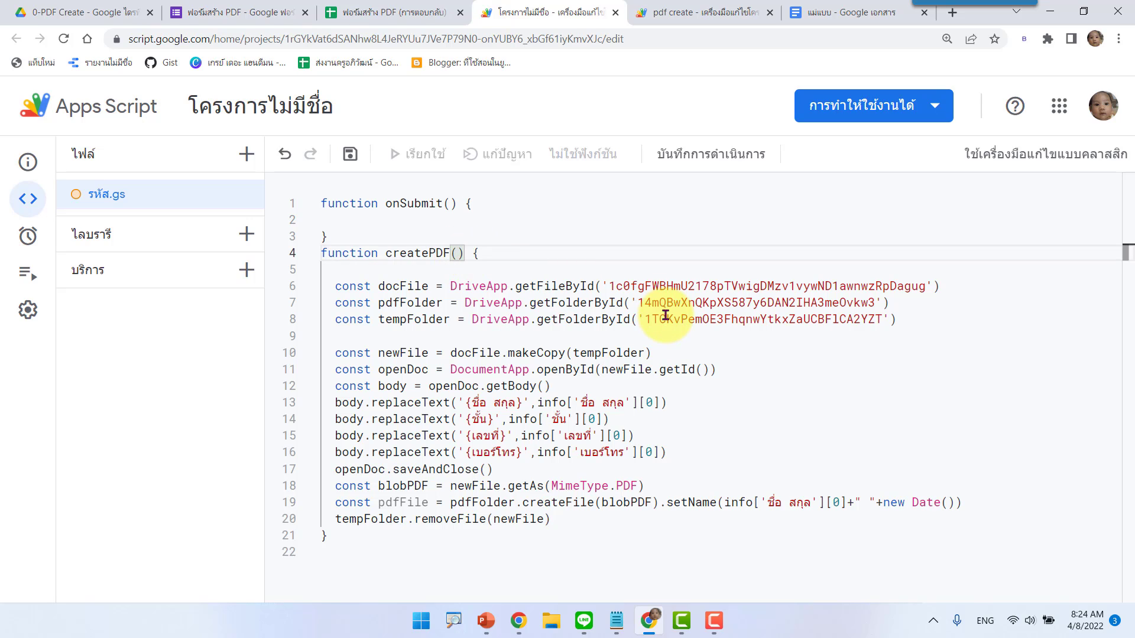
text(in)
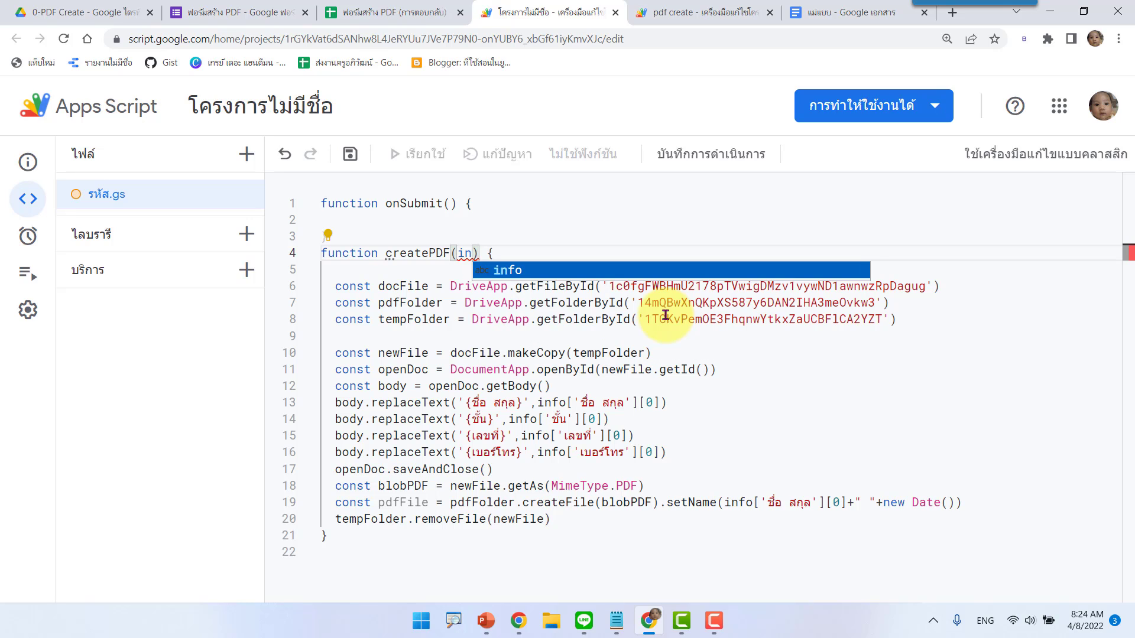
text(fo)
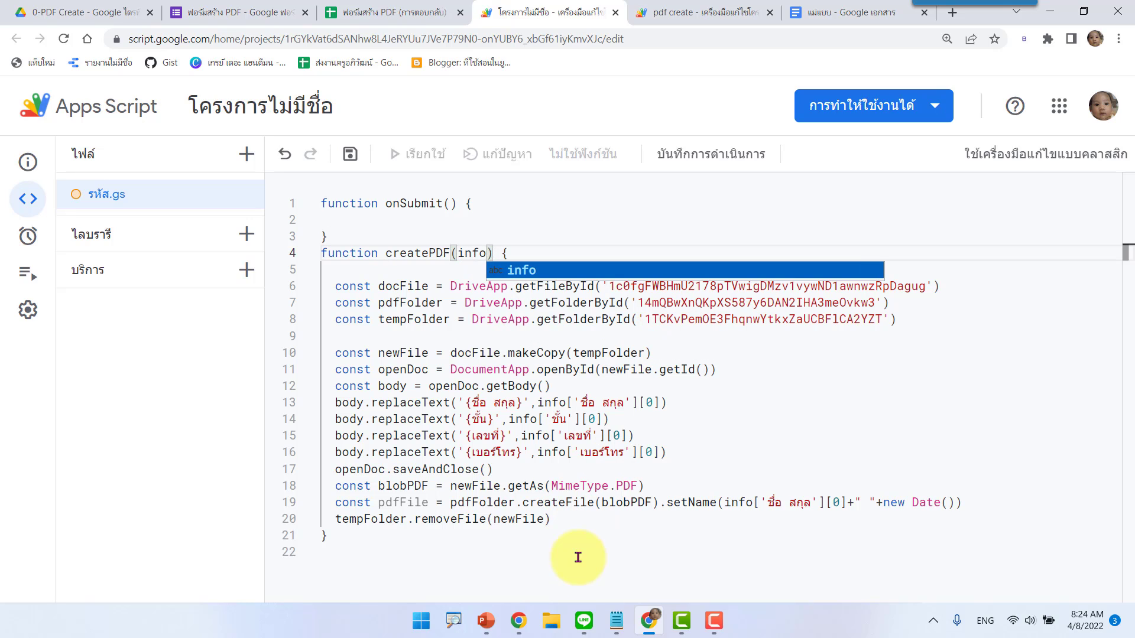
End createPDF with a 'return pdfFile' statement.
click(589, 522)
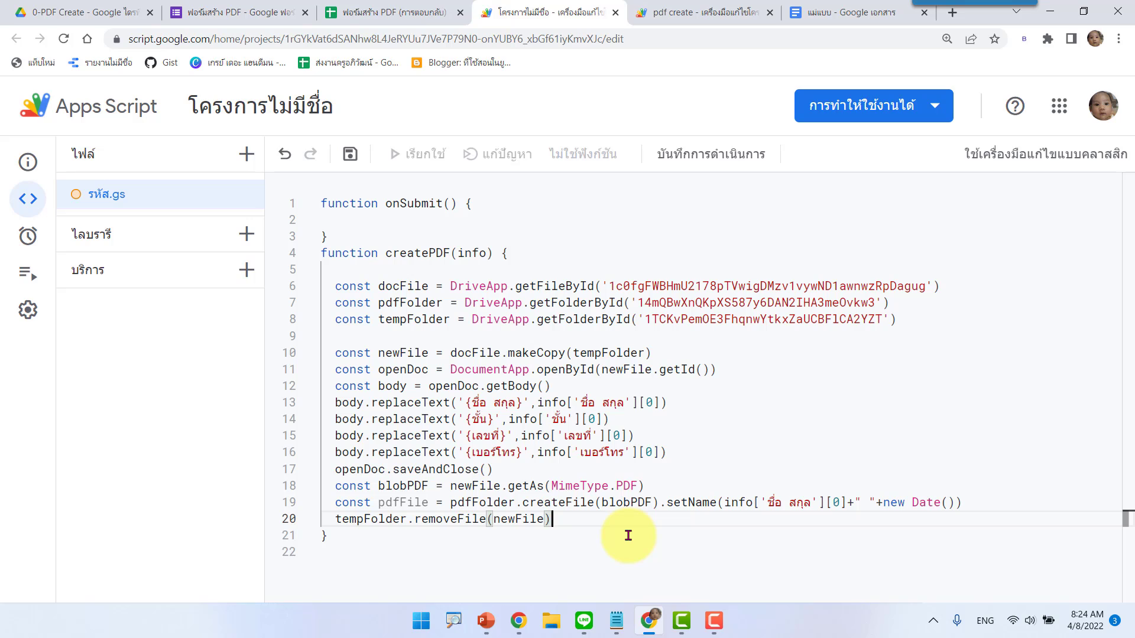
key(Return)
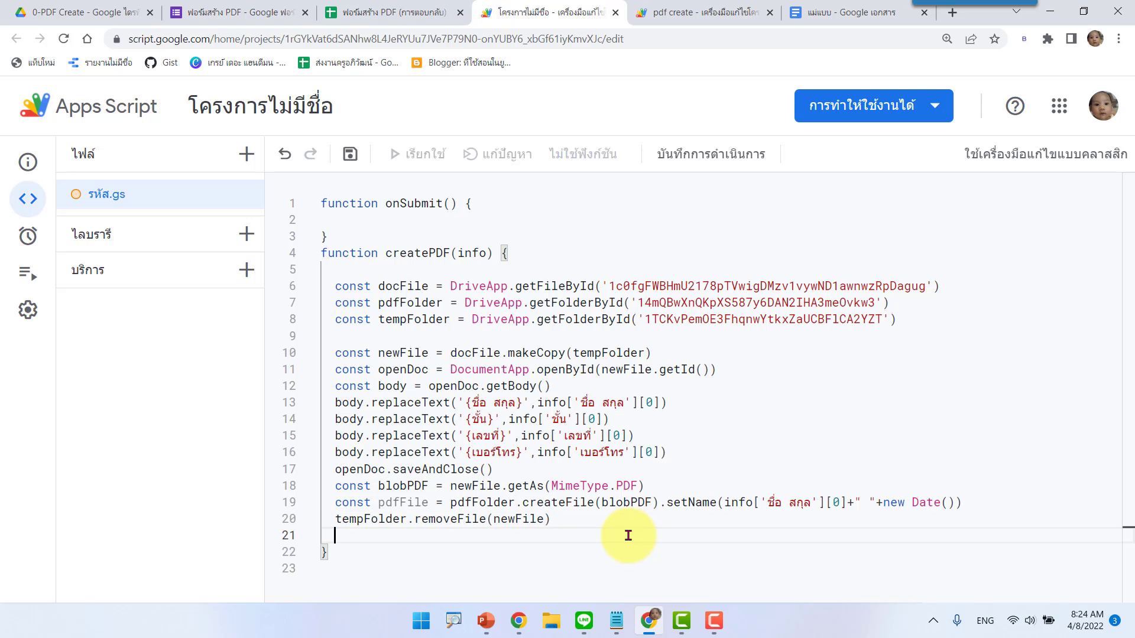
text(r)
key(Return)
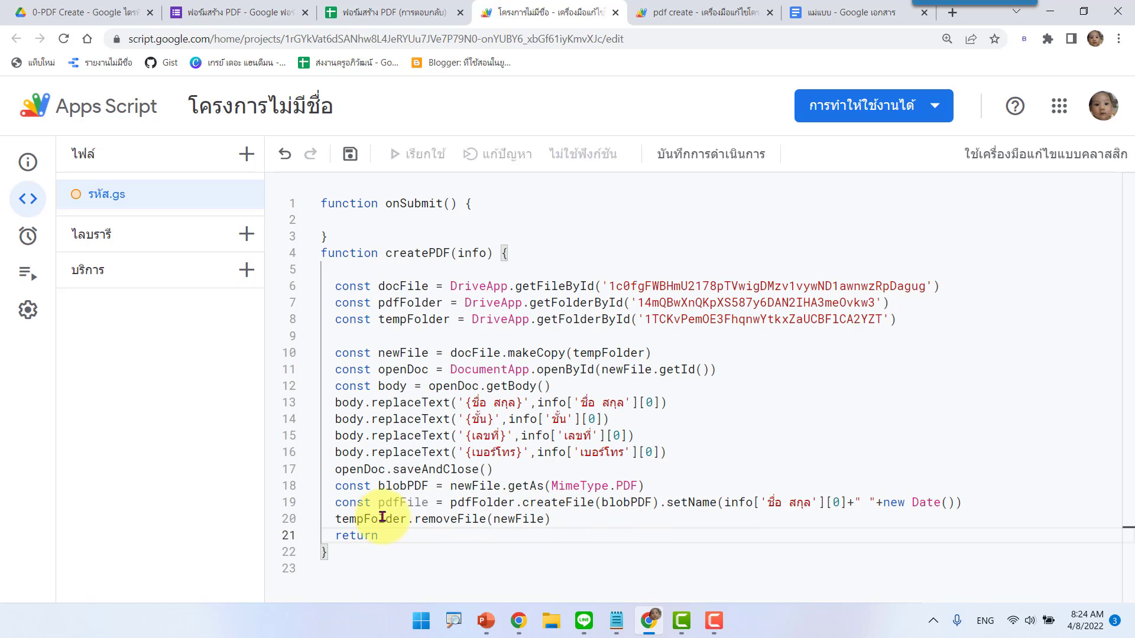
double_click(402, 503)
key(ctrl+c)
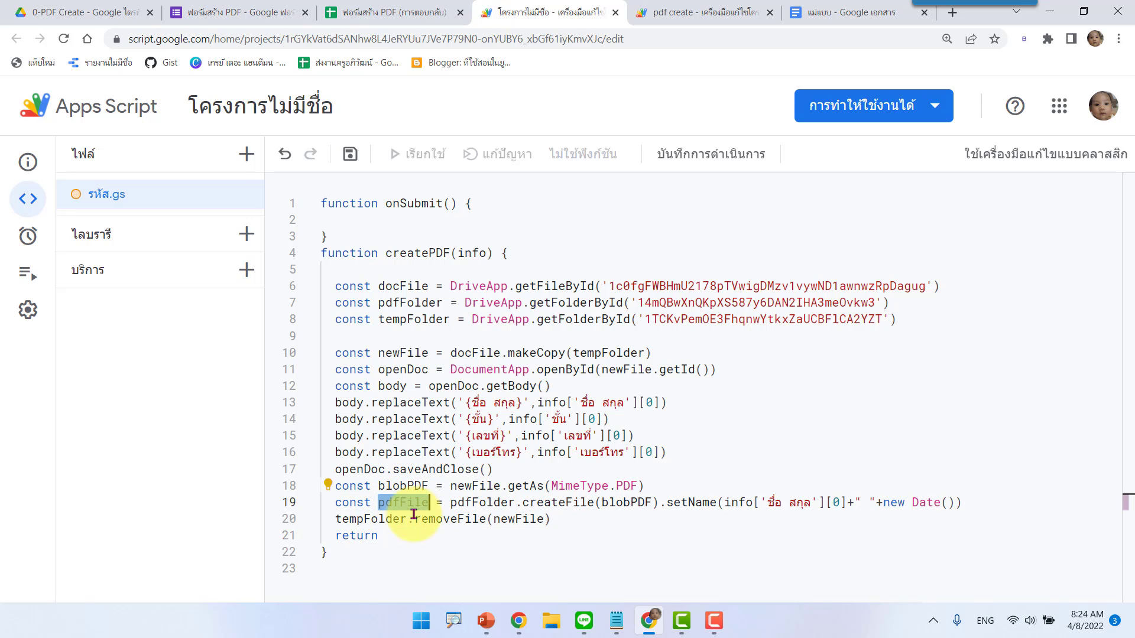
click(401, 535)
key(ctrl+v)
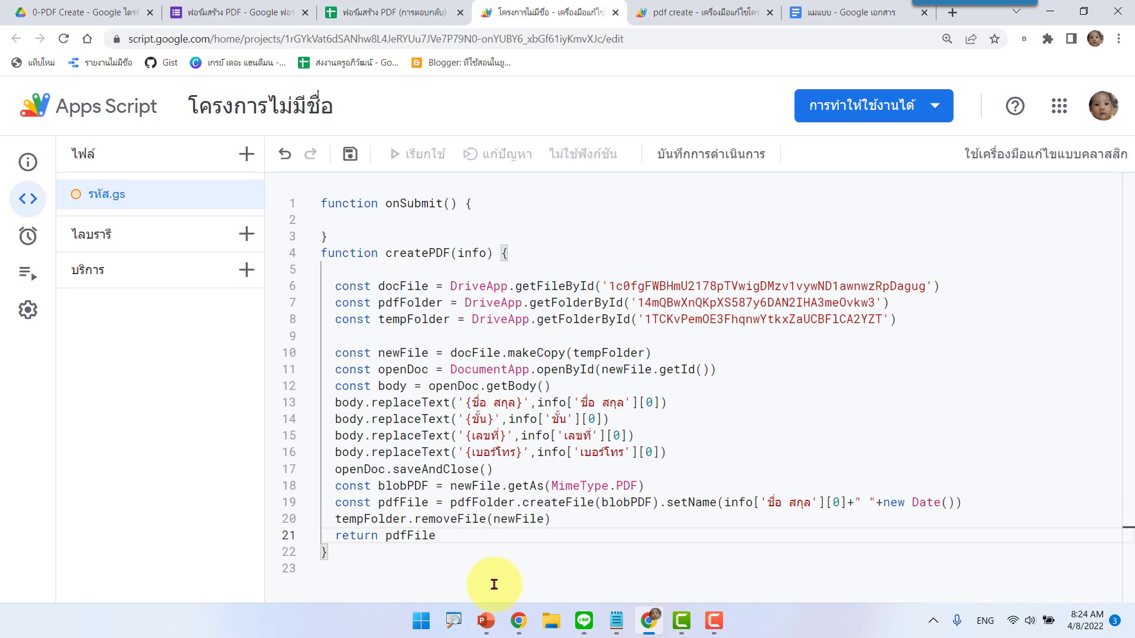
click(513, 545)
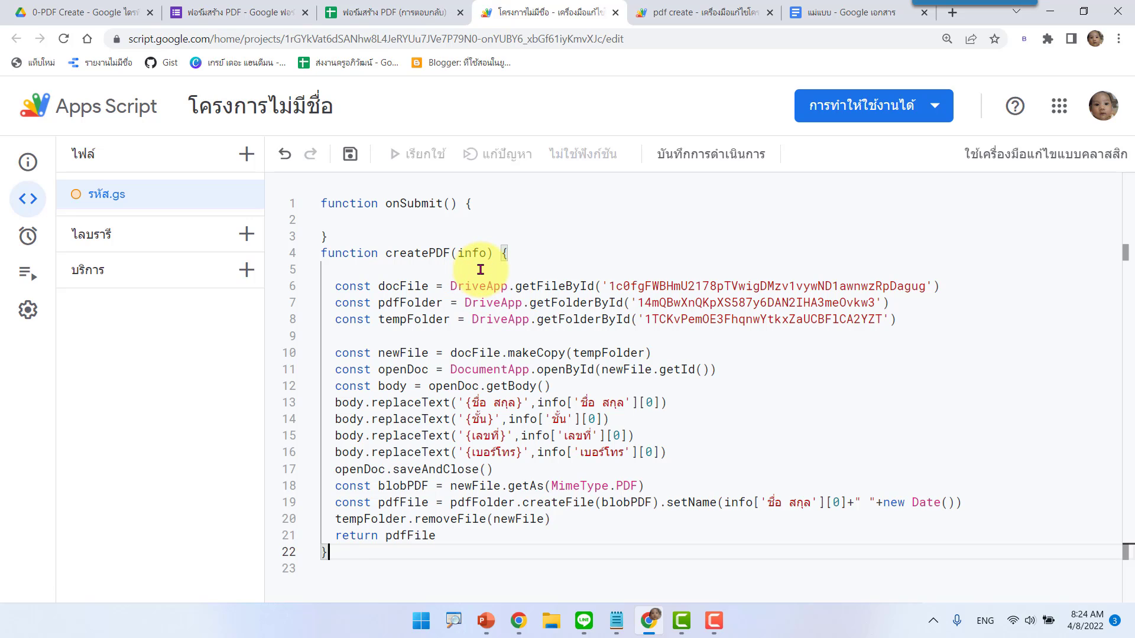
click(435, 220)
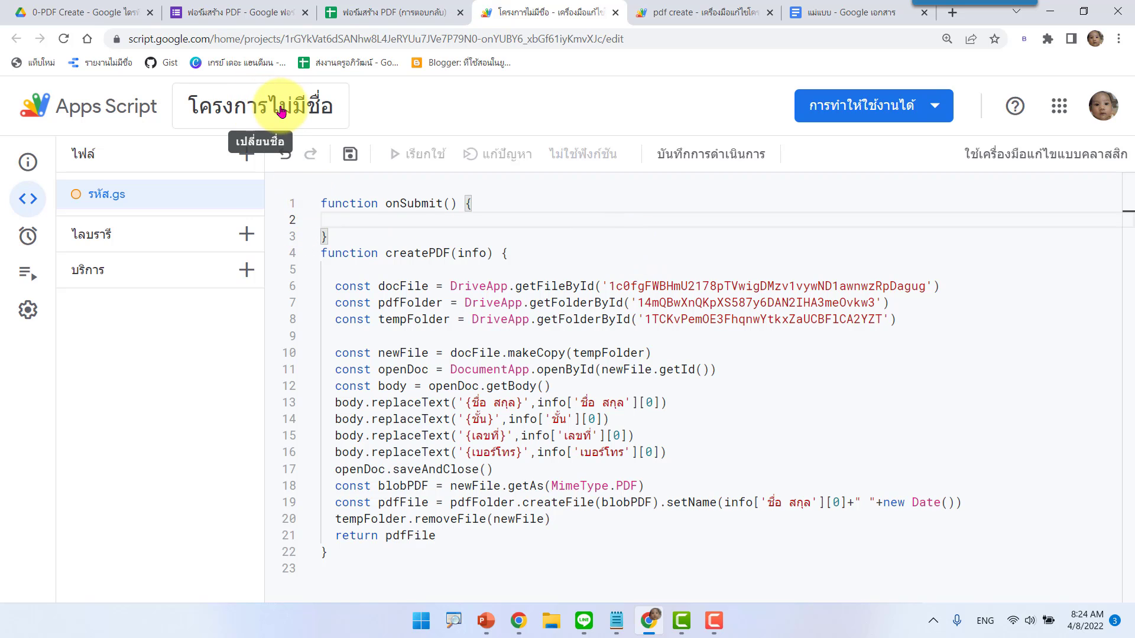
Change the untitled project's name to 'create PDF'.
click(269, 111)
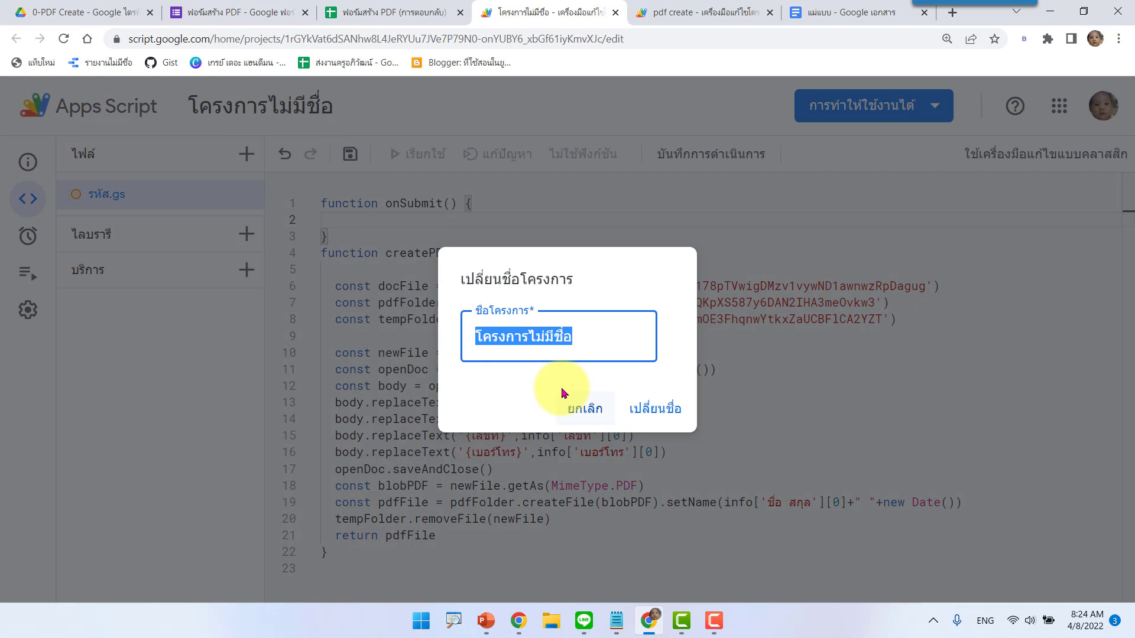
text(c)
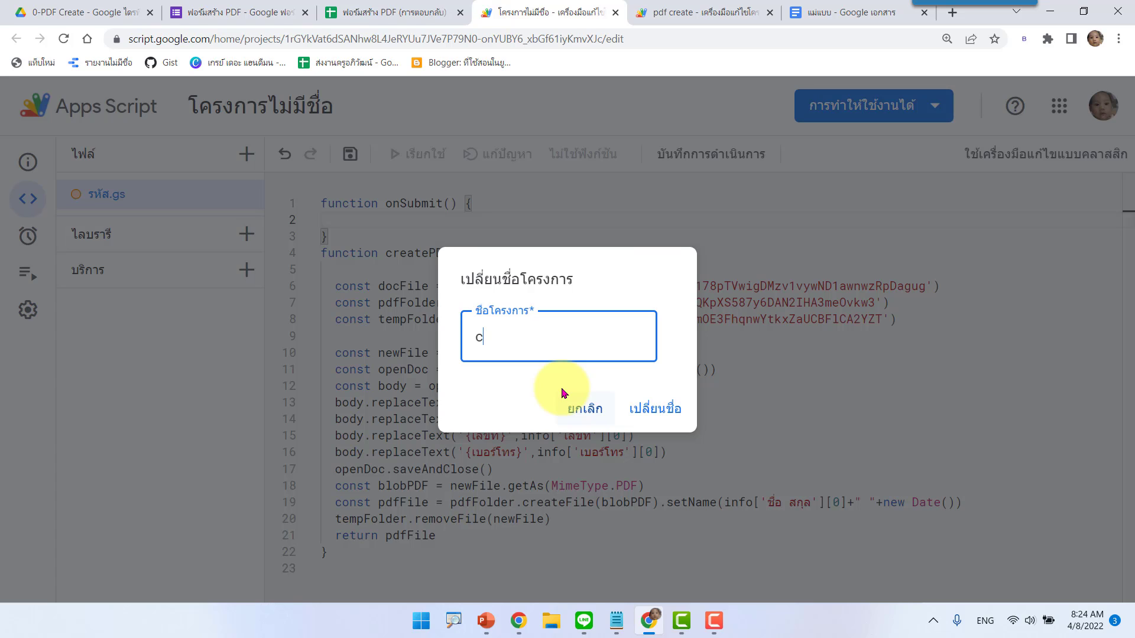
text(reate)
text( P)
text(DF)
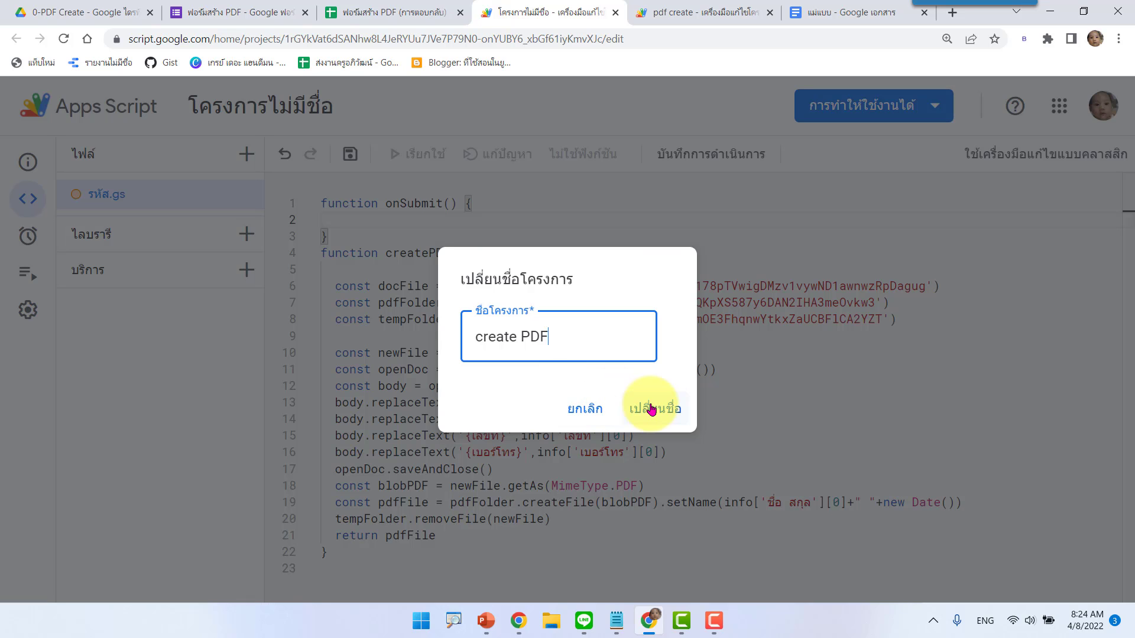
click(653, 407)
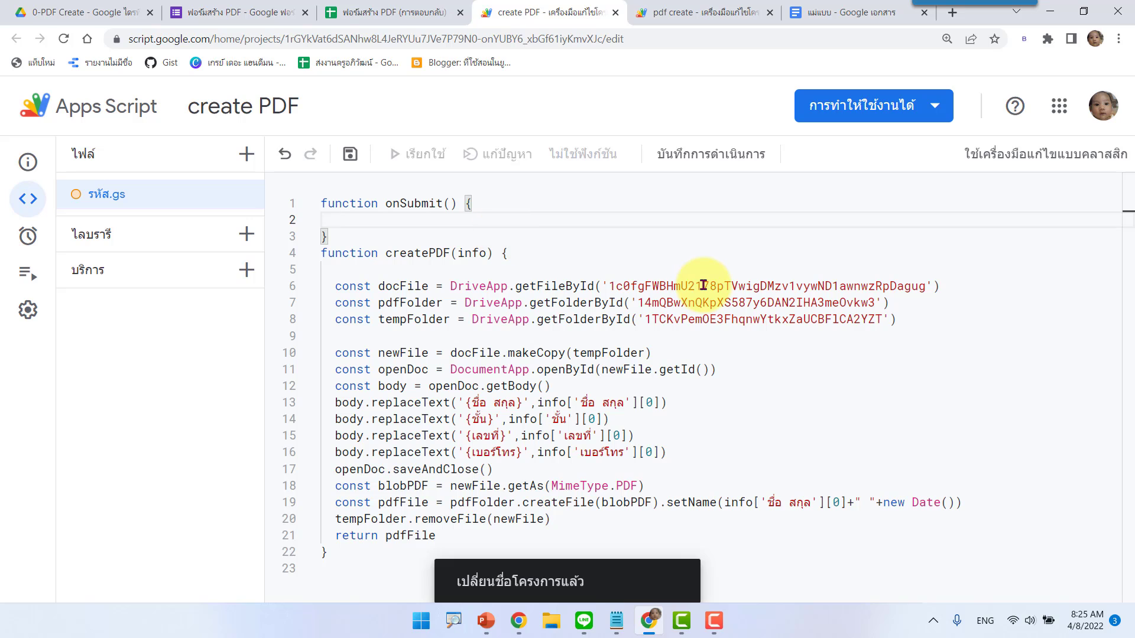
Start the line 'const info =' inside onSubmit using the const autocomplete.
text(co)
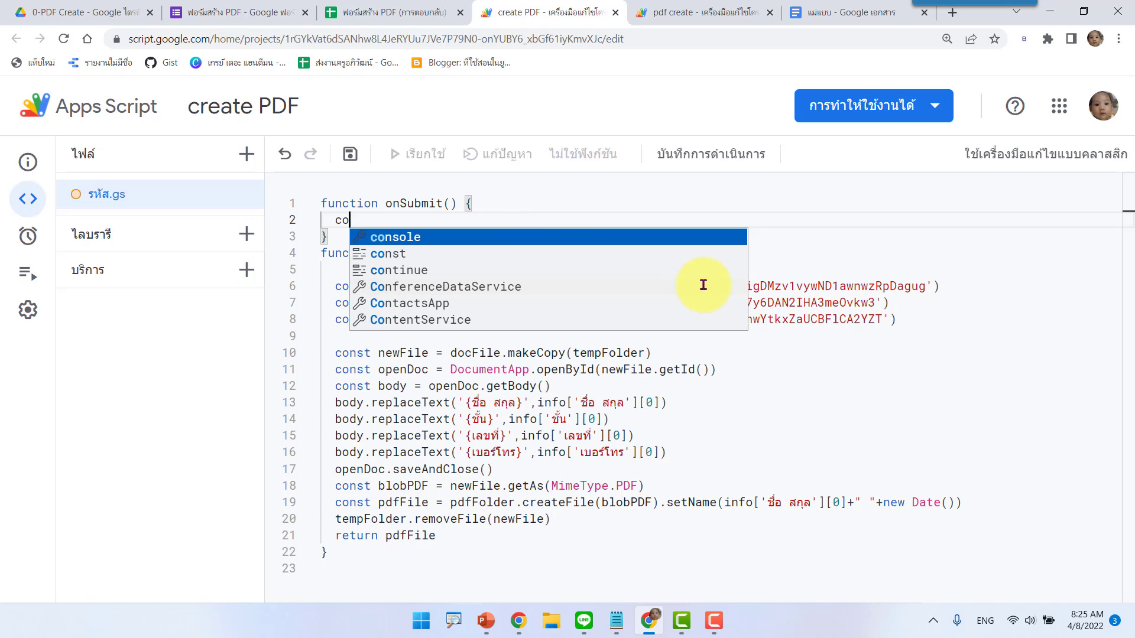
key(Down)
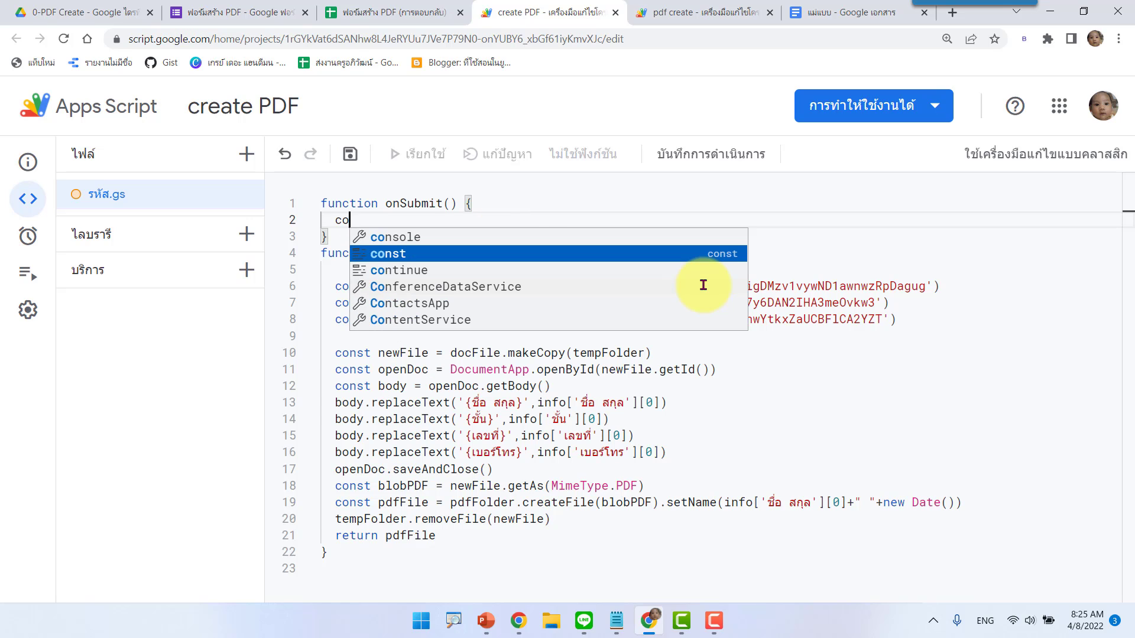
key(Return)
text(in)
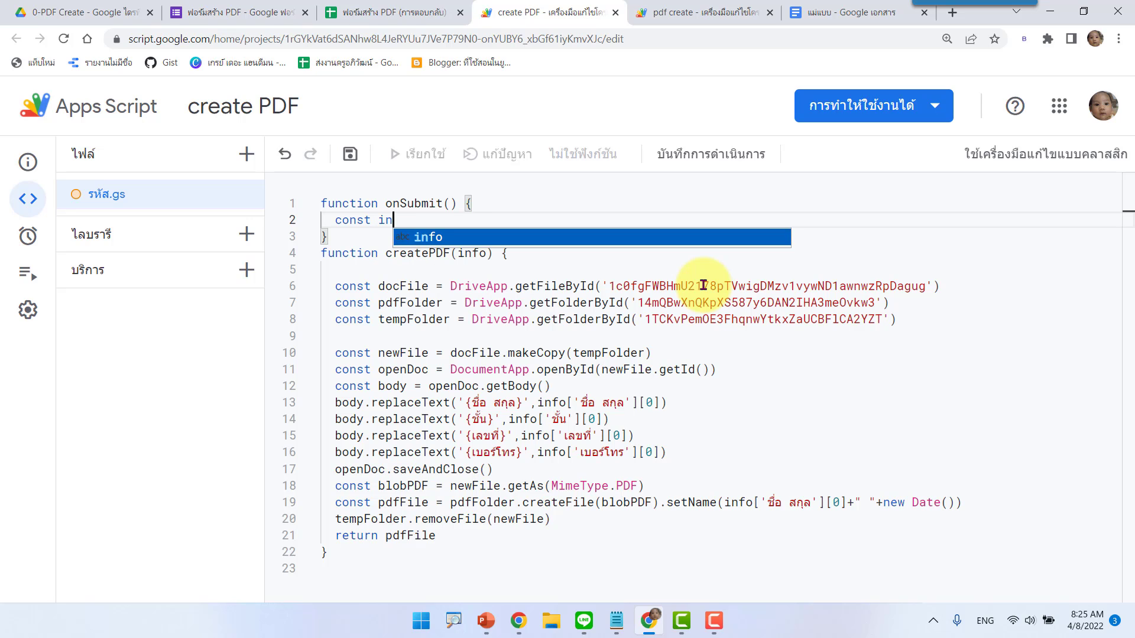
text(fo =)
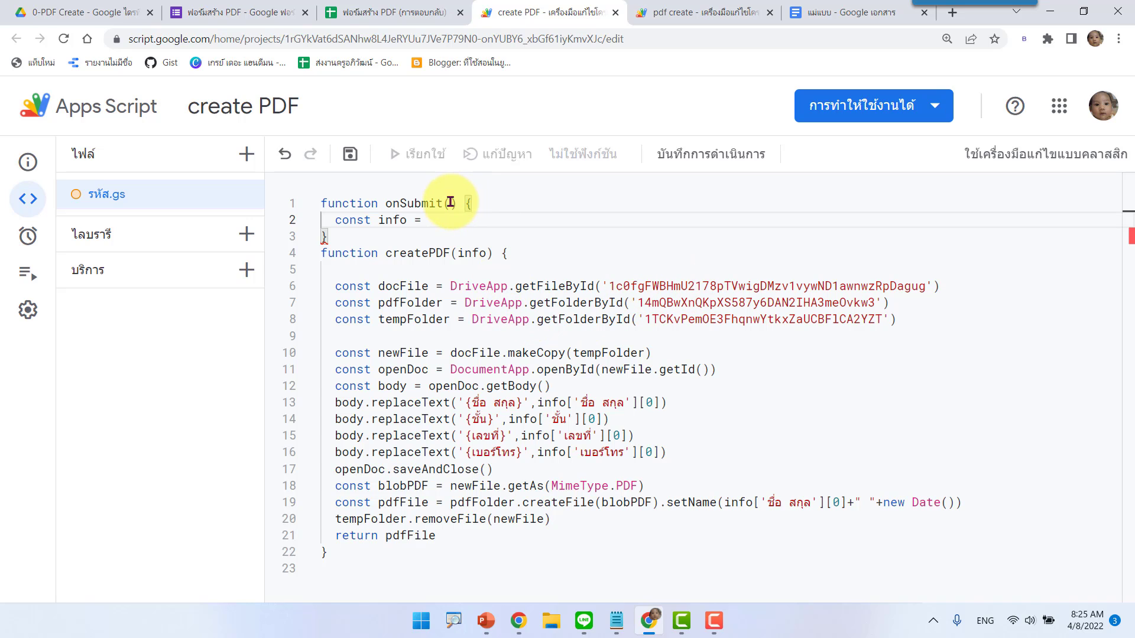
click(233, 12)
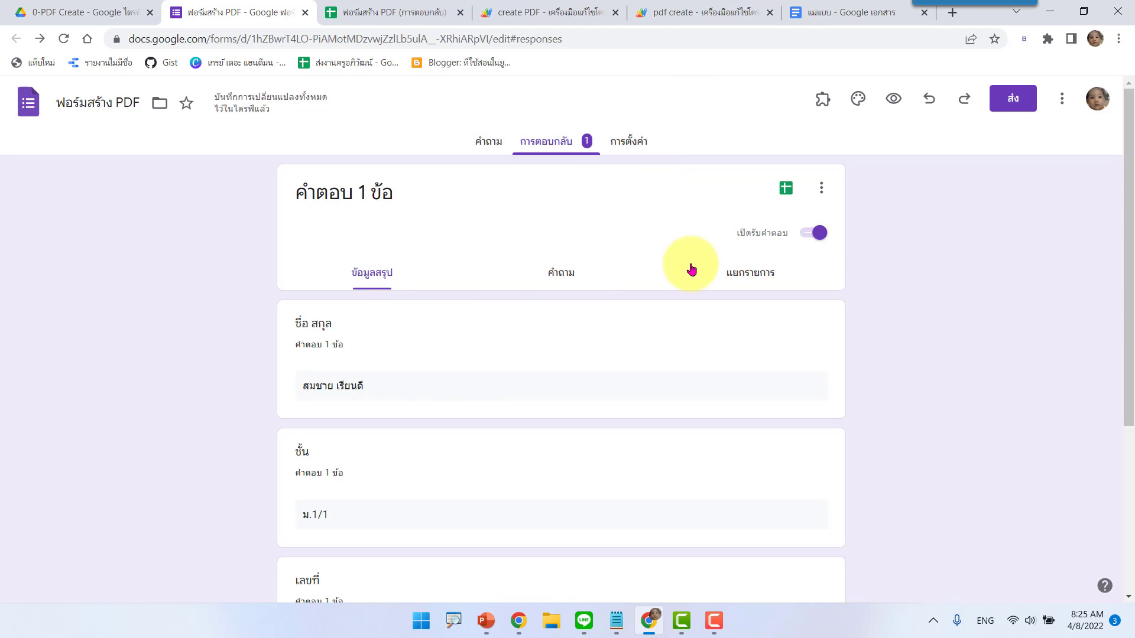
click(893, 99)
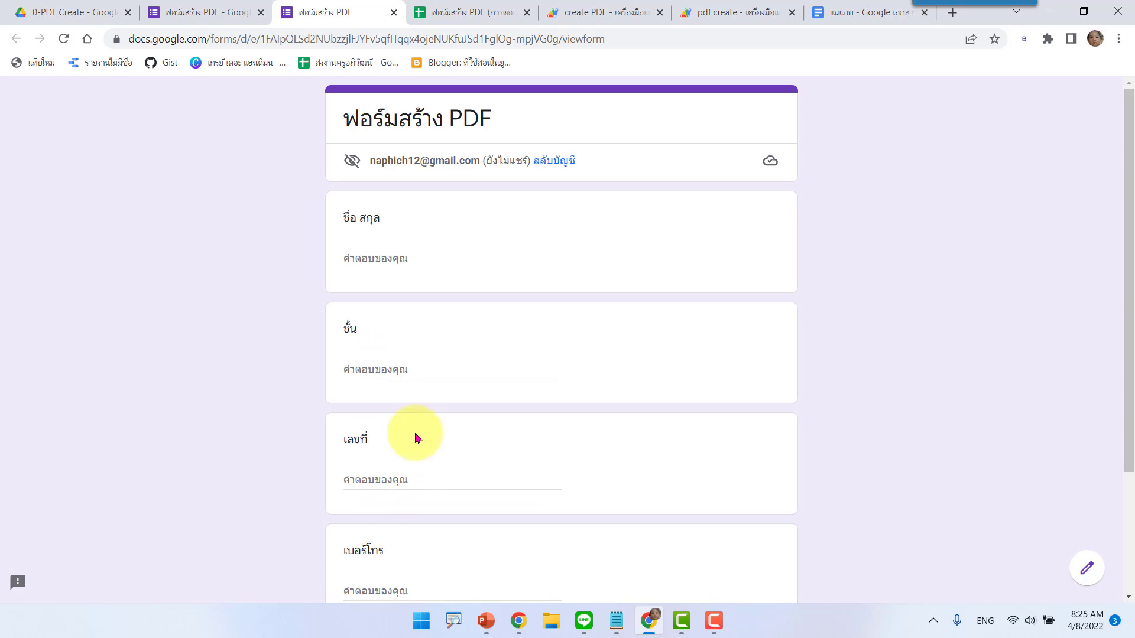
click(223, 13)
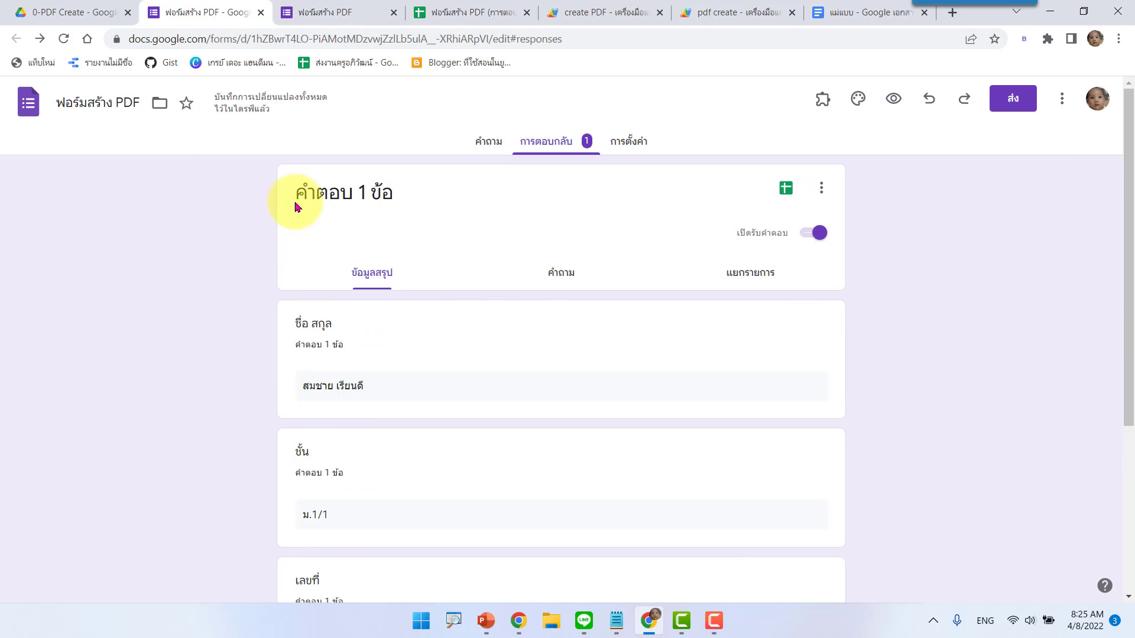
click(612, 11)
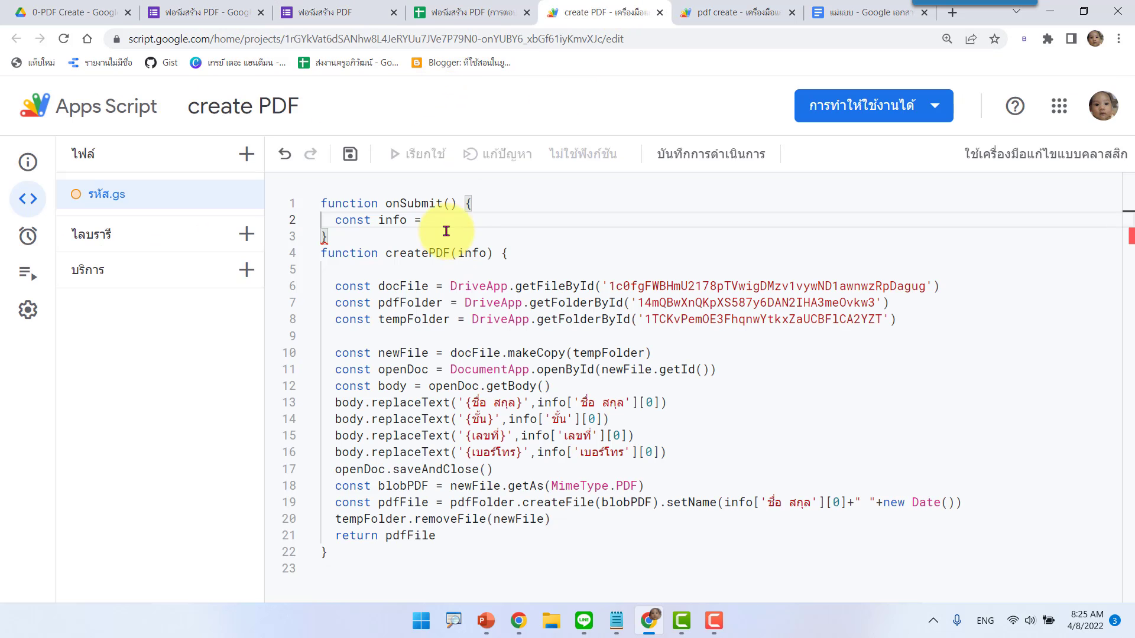
Add an e parameter to onSubmit and assign info to e.namedValue.
click(450, 204)
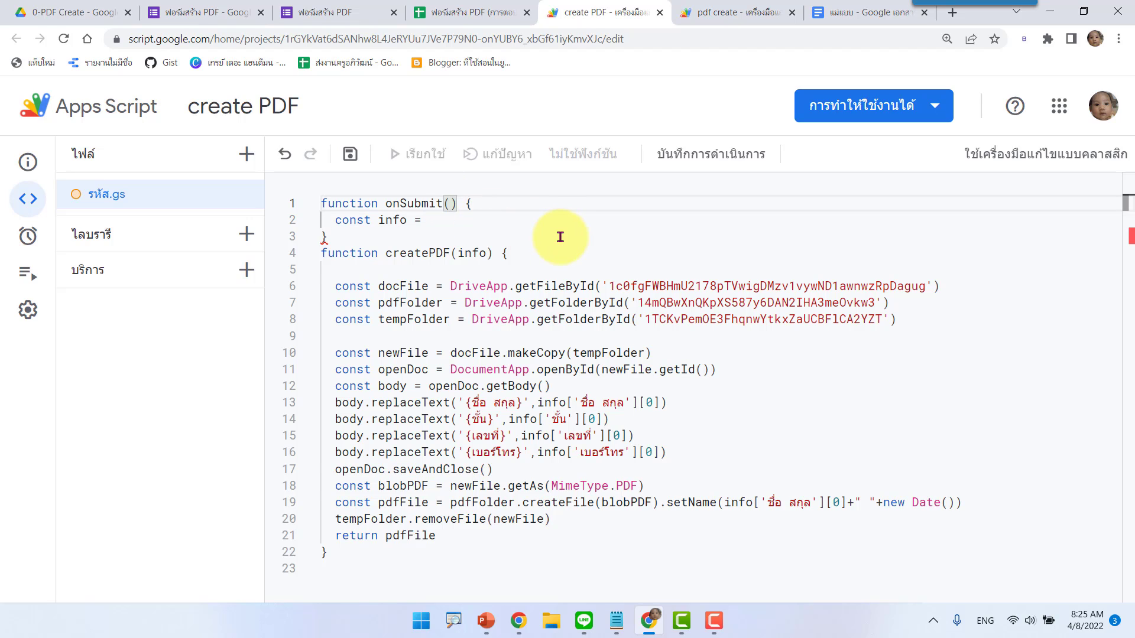
text(e)
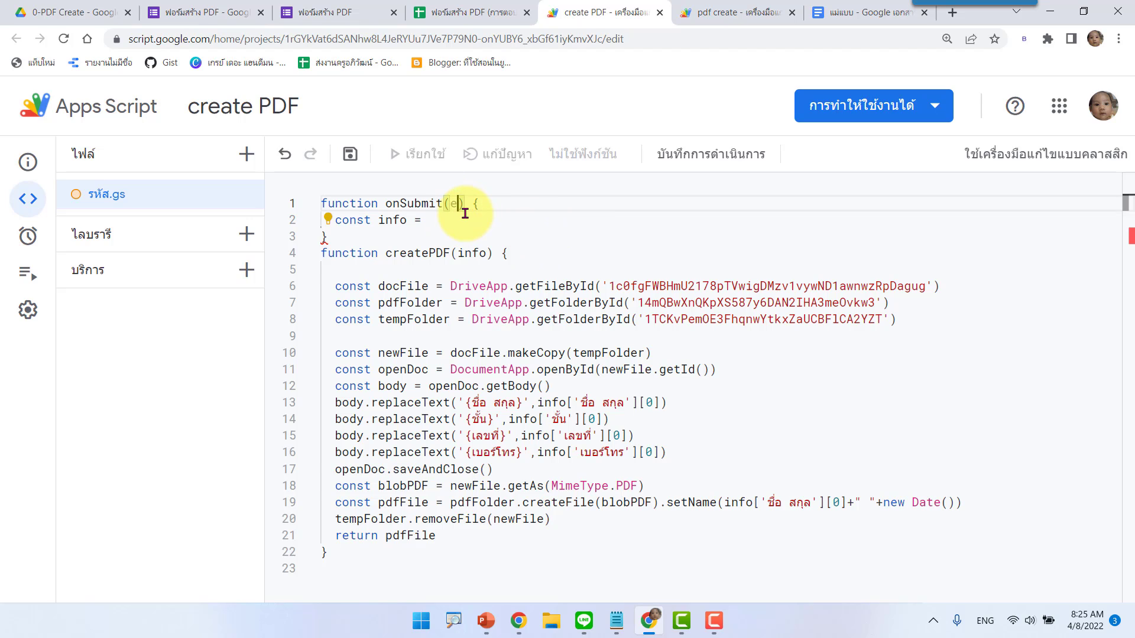
click(467, 220)
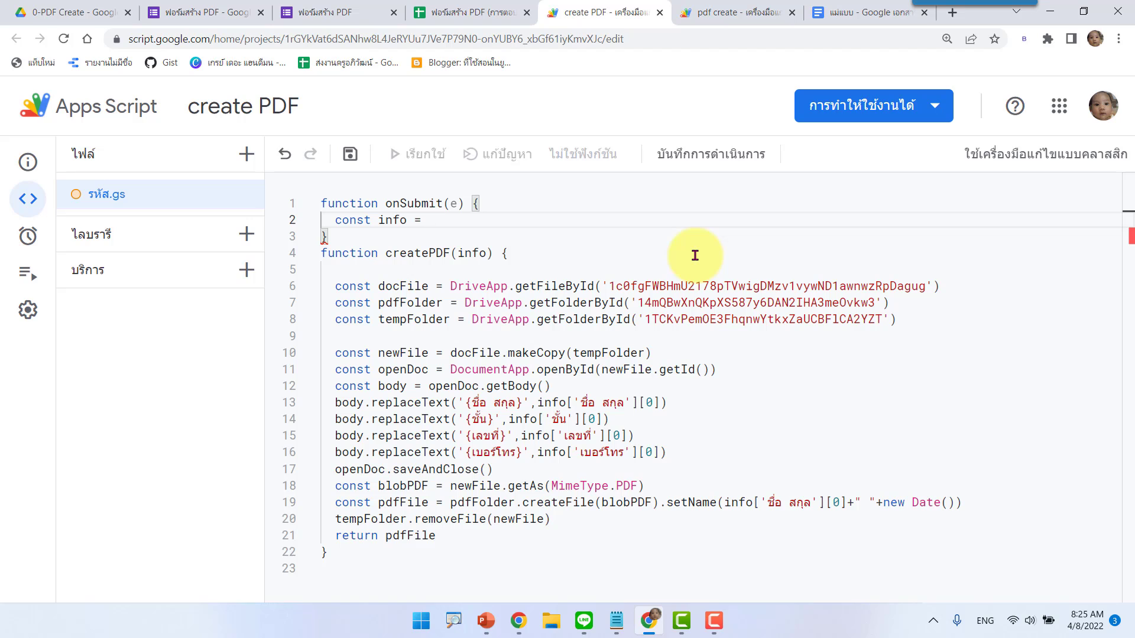
text(e)
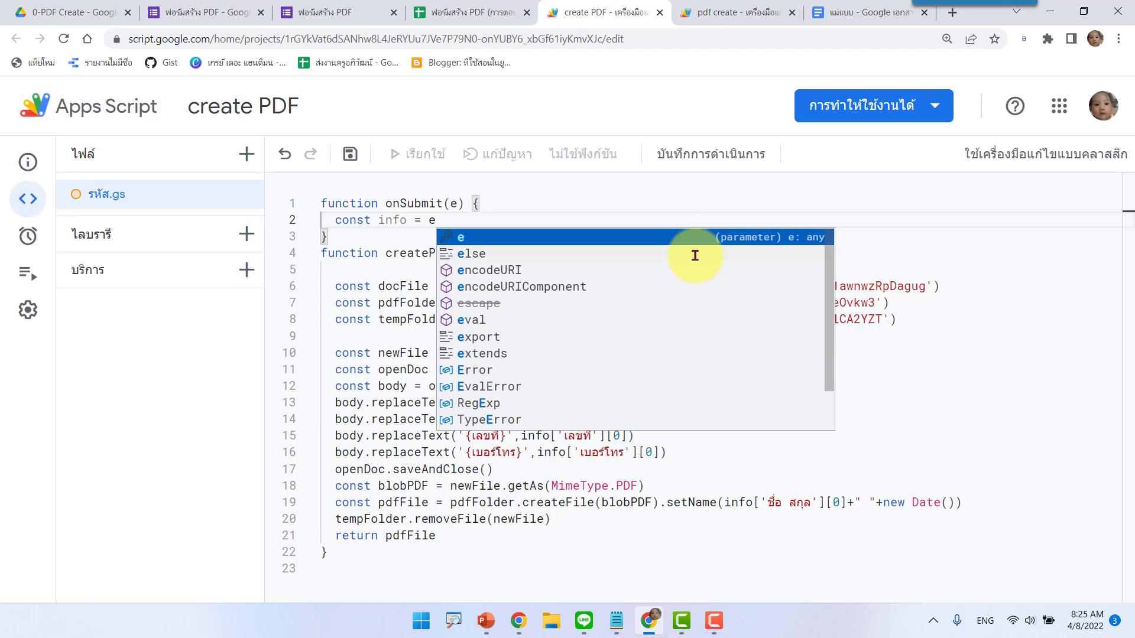
text(.)
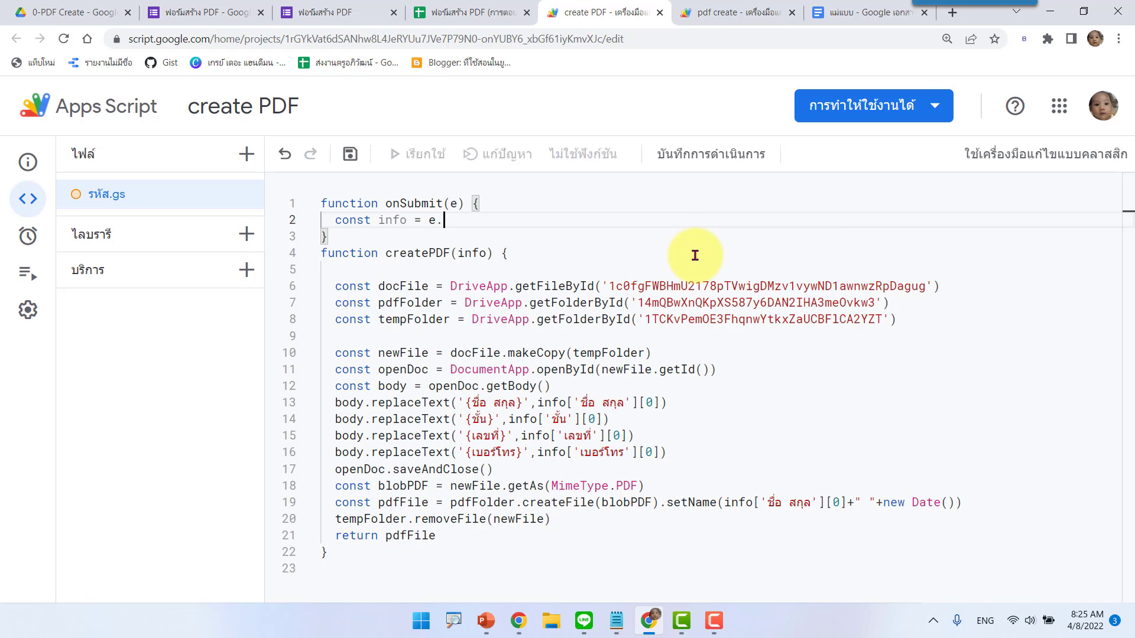
text(nam)
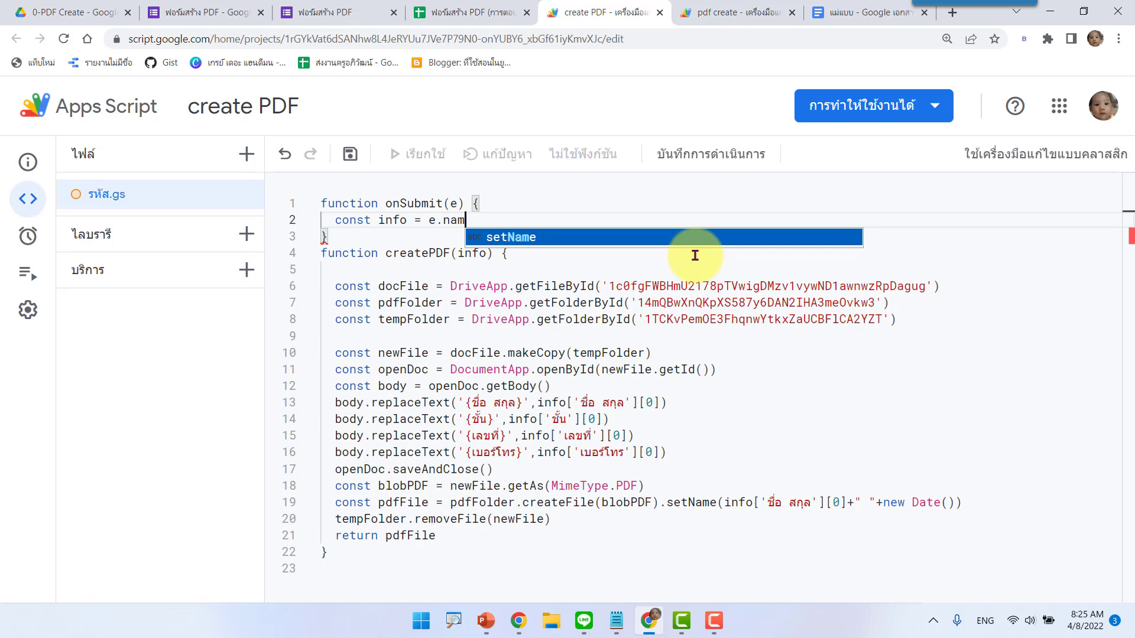
text(e)
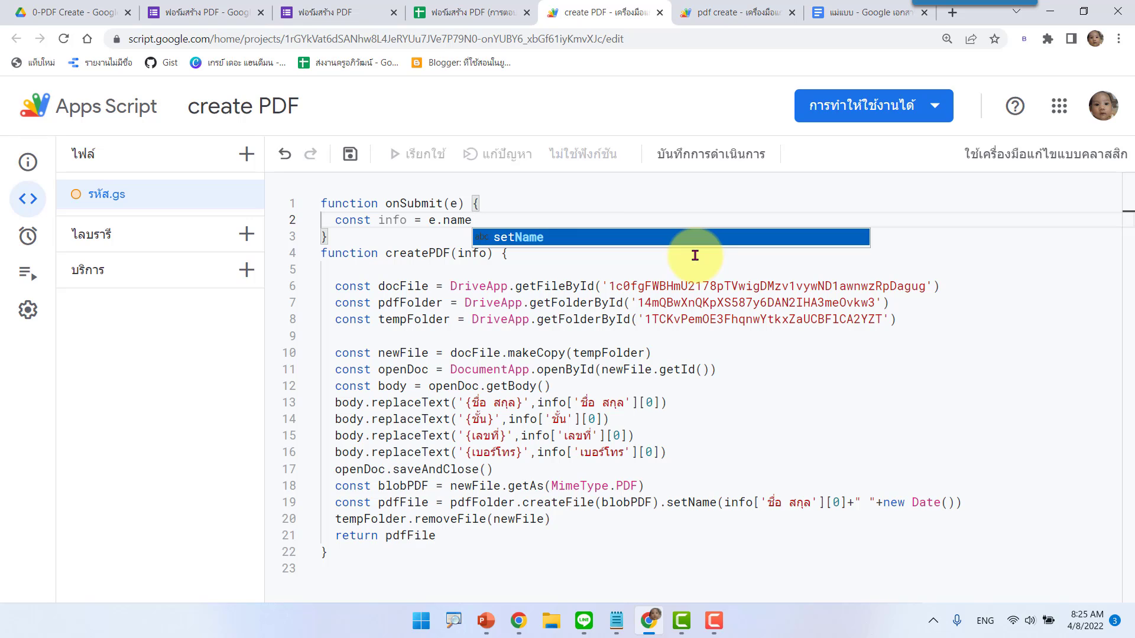
text(d)
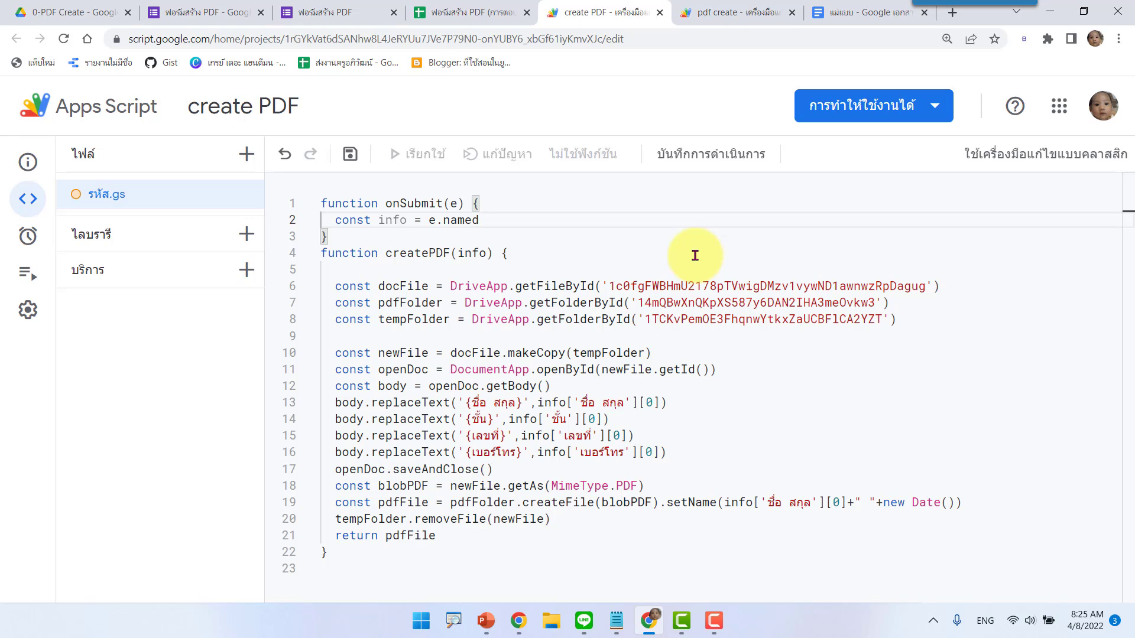
text(V)
text(alu)
text(e)
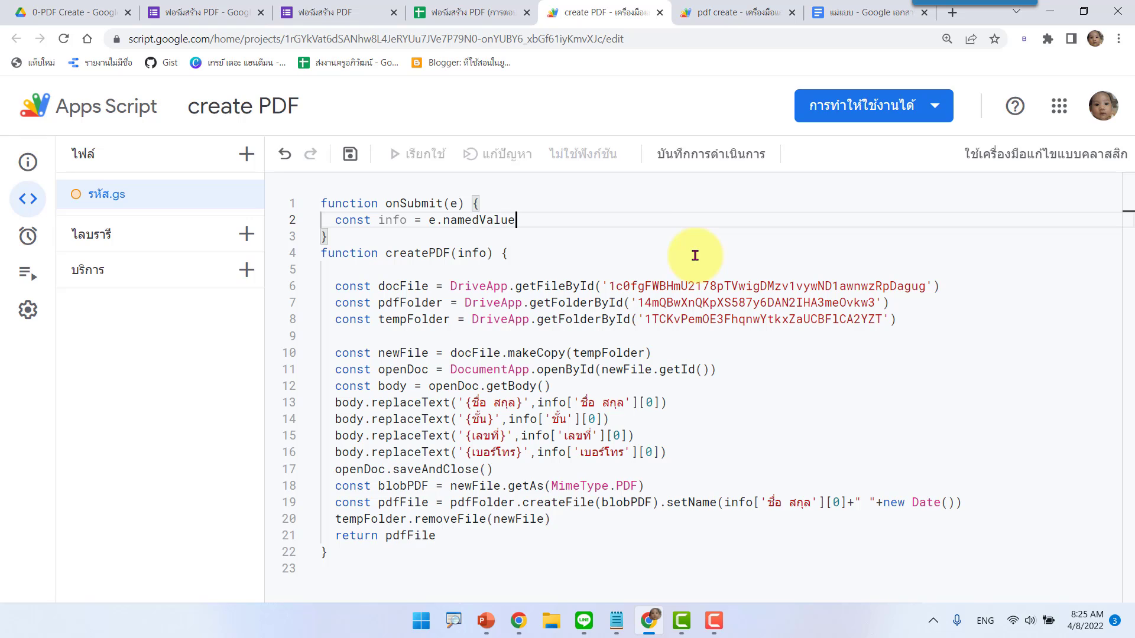
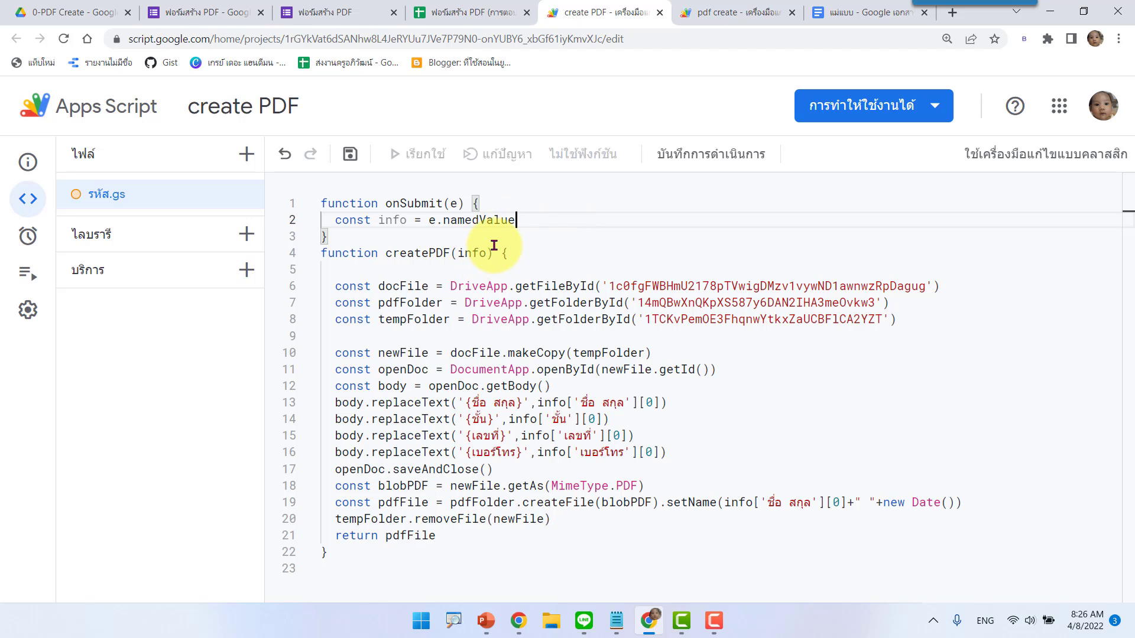
Review the live form's ชั้น and เลขที่ fields and its responses summary.
click(326, 12)
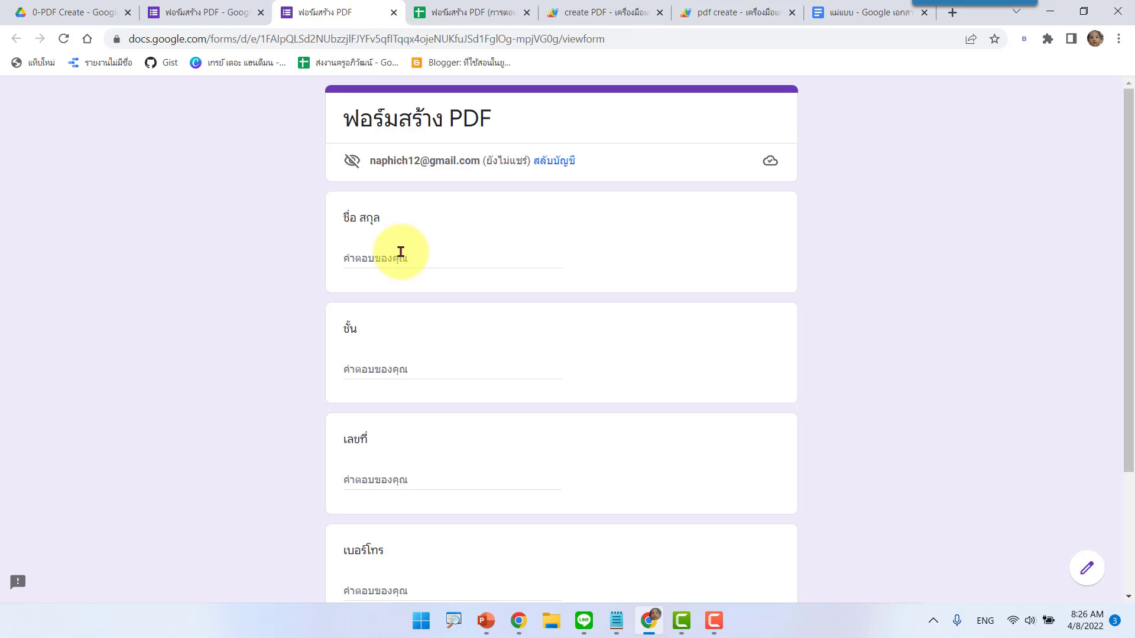
click(390, 255)
click(400, 370)
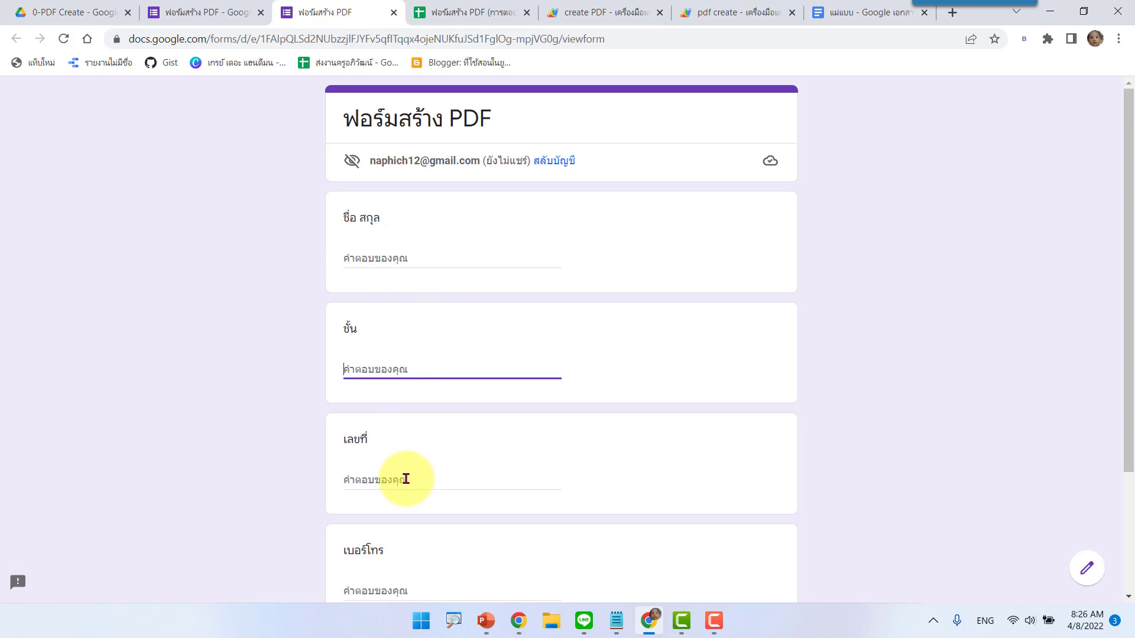
click(405, 480)
click(202, 14)
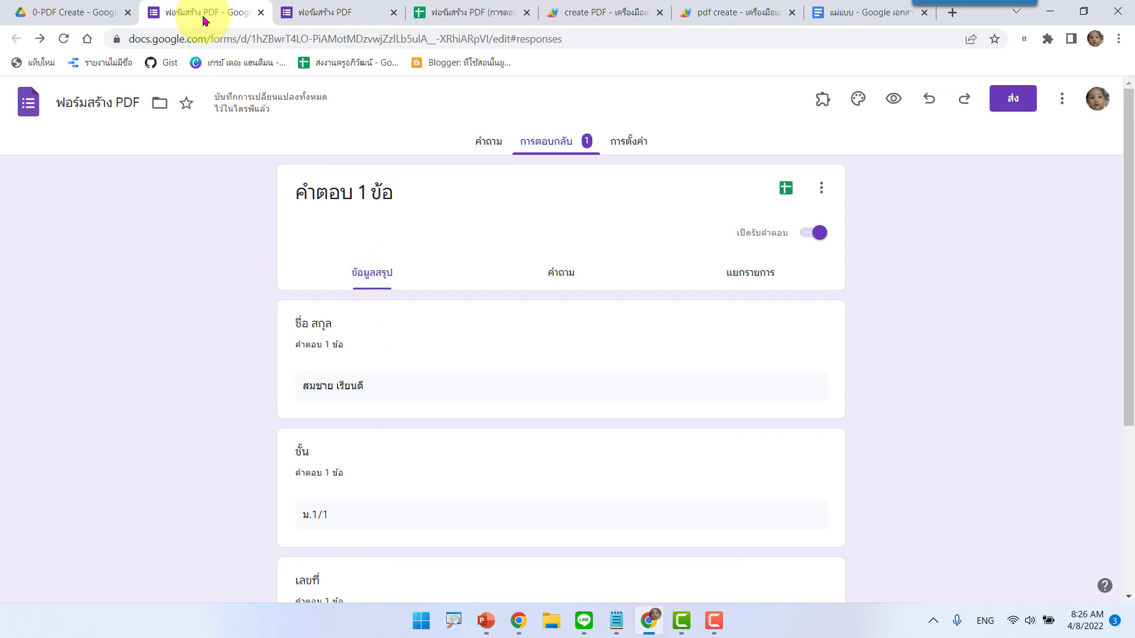
click(579, 10)
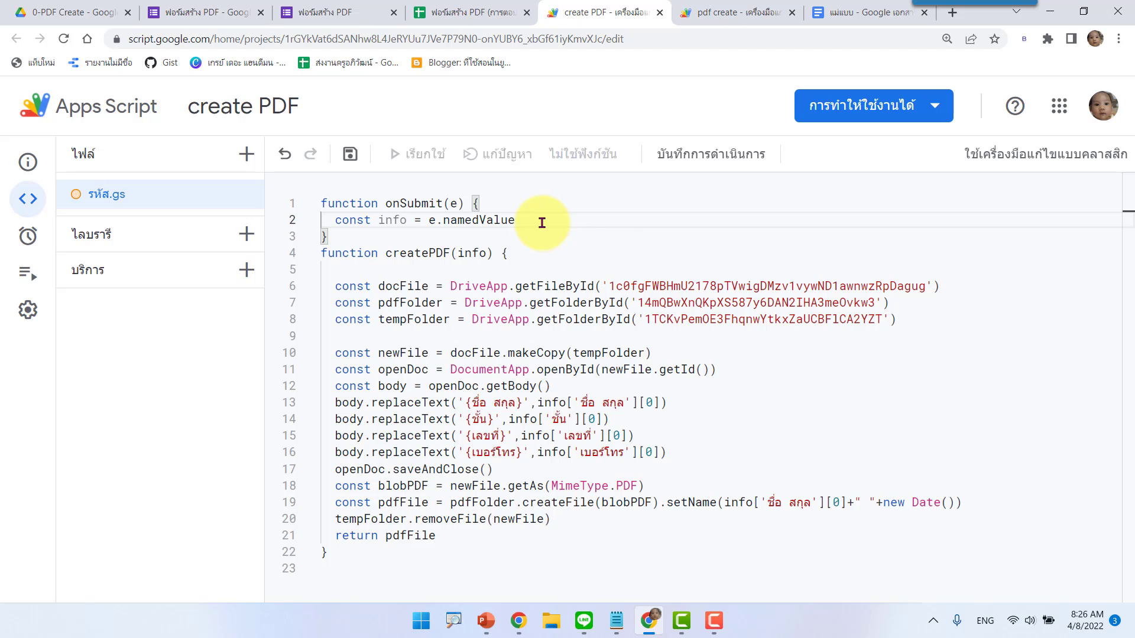
Fix e.namedValue to e.namedValues and add 'const pdfFile = createPDF(info)' on line 3.
text(s)
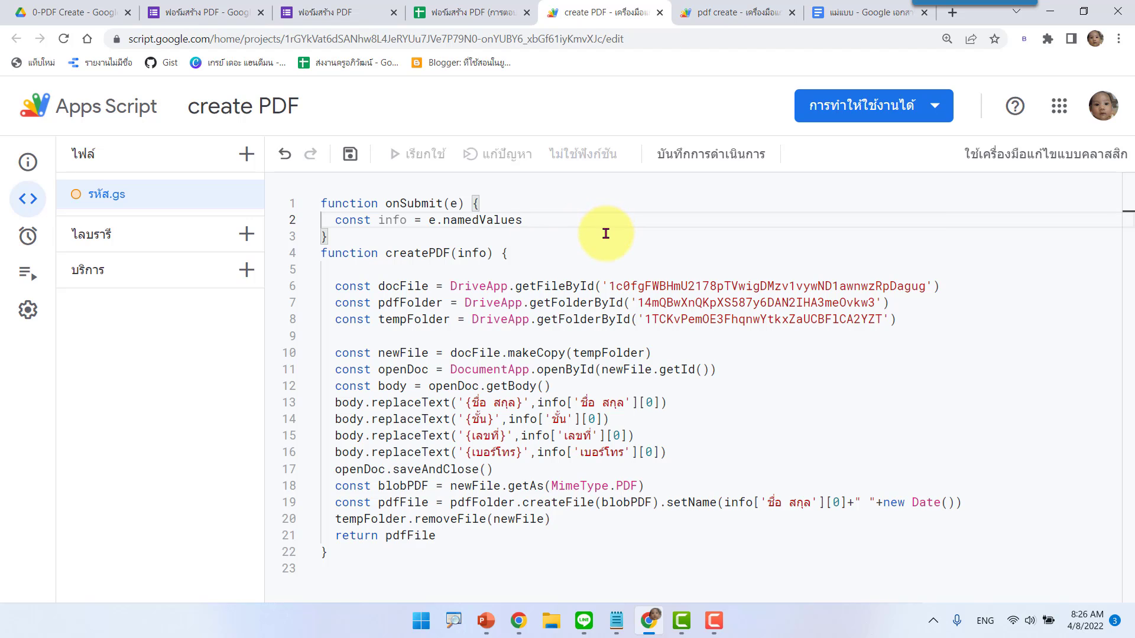
key(Return)
text(c)
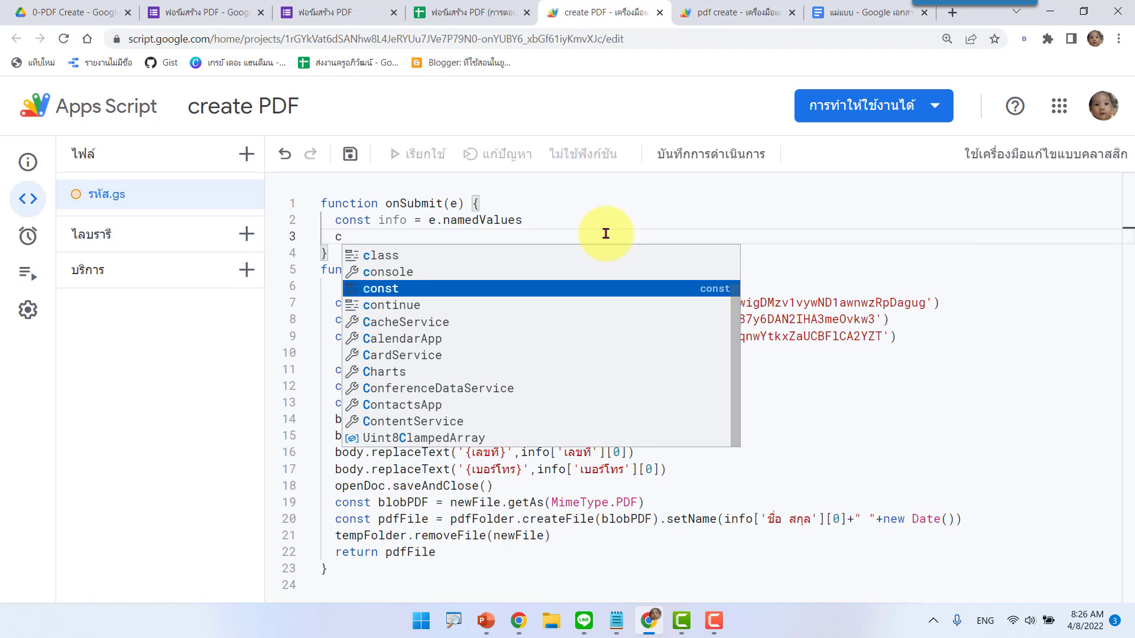
key(Return)
text(p)
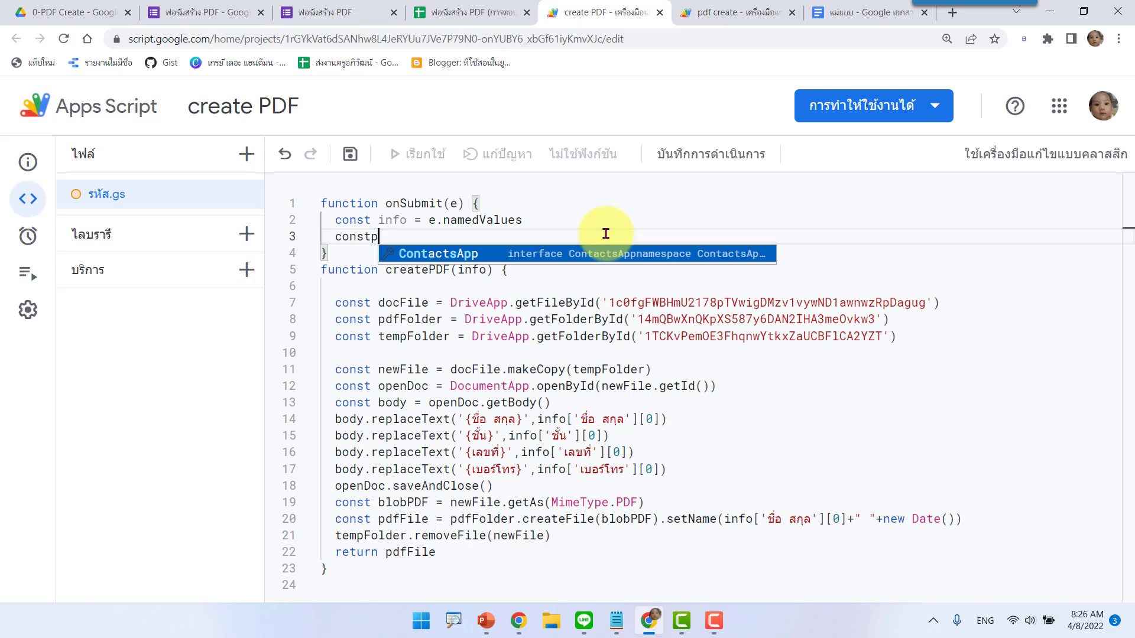
text(df)
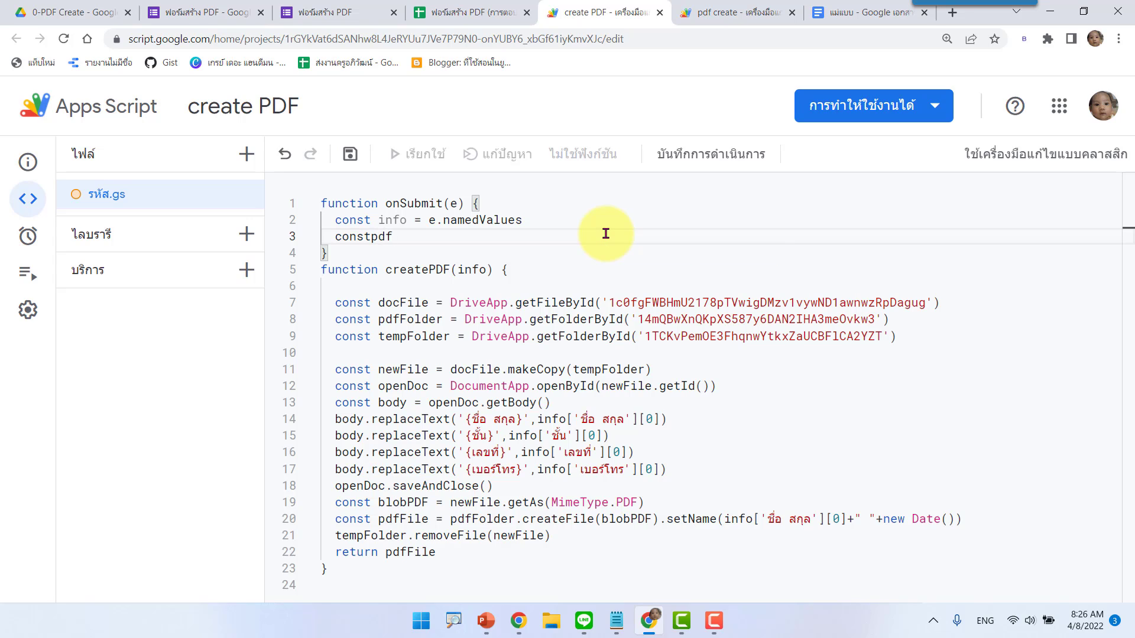
text(File )
text(=)
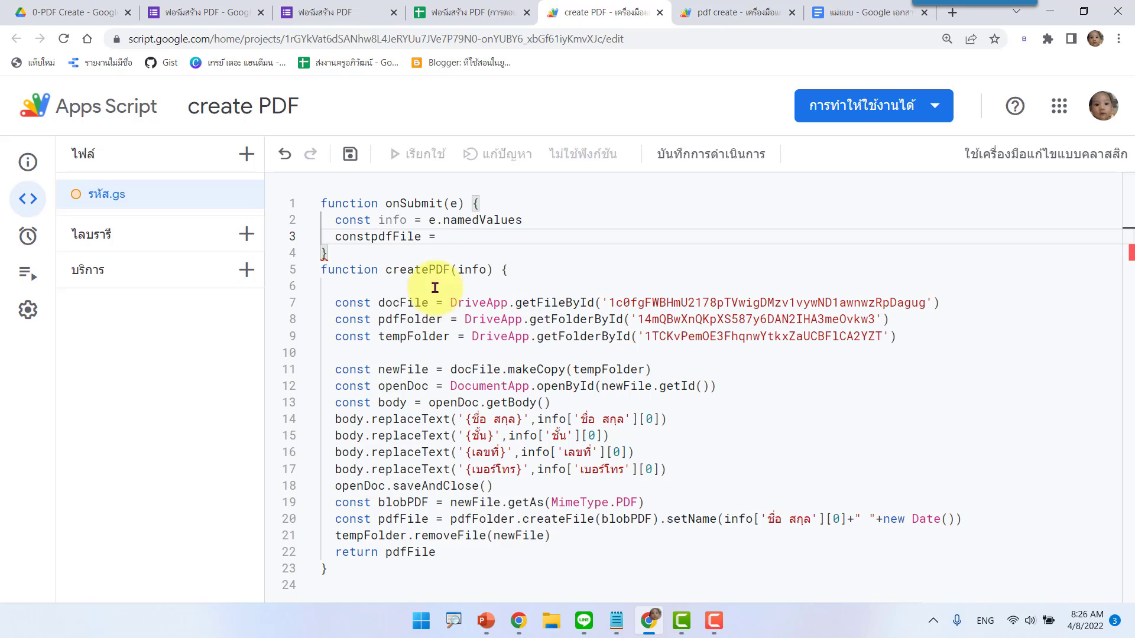
drag(385, 271, 493, 271)
key(ctrl+c)
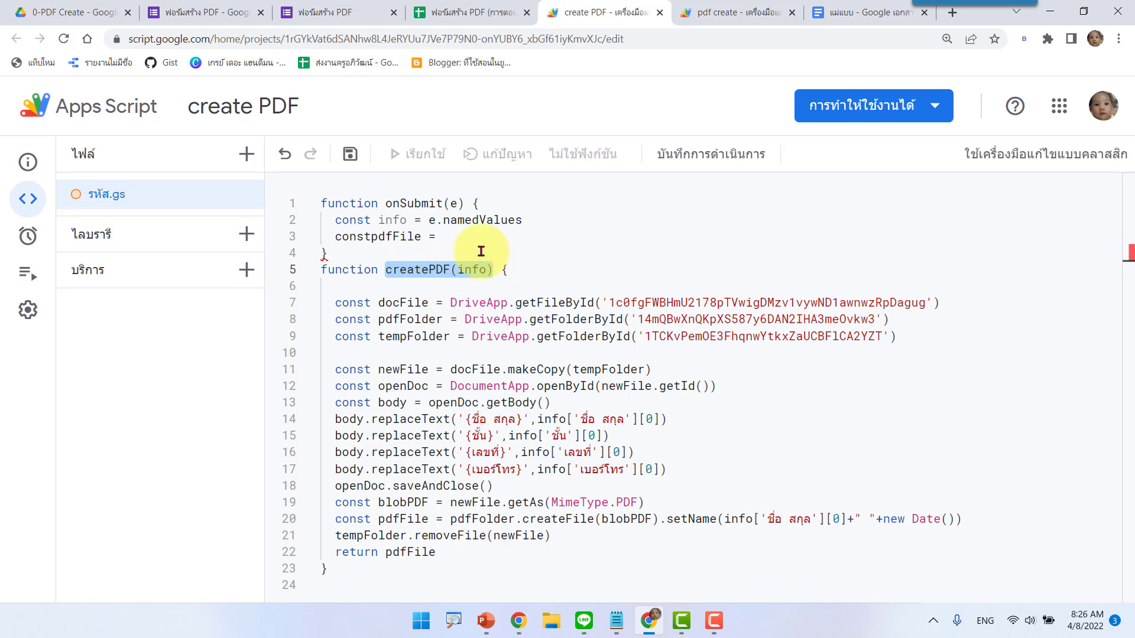
click(521, 236)
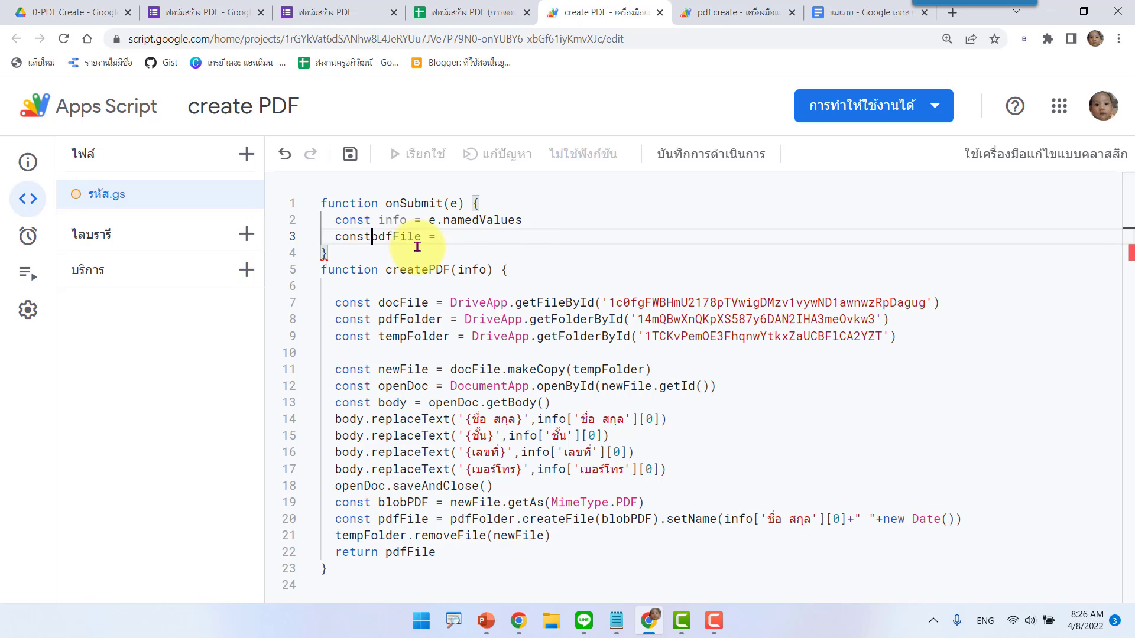
key(ctrl+v)
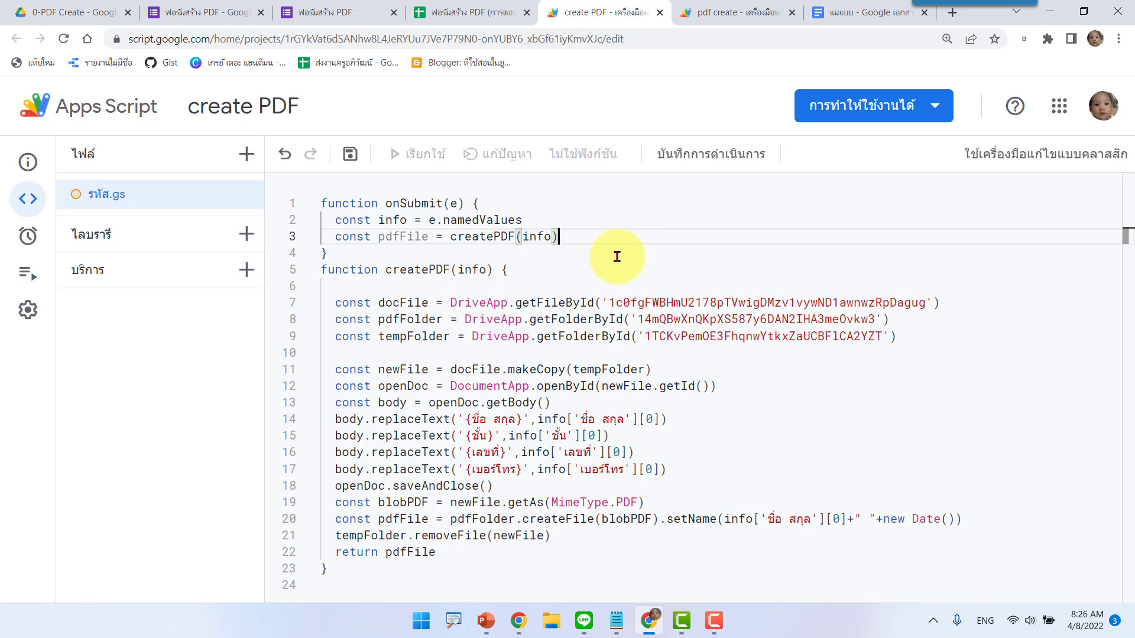
Start line 4 with 'const row ='.
key(Return)
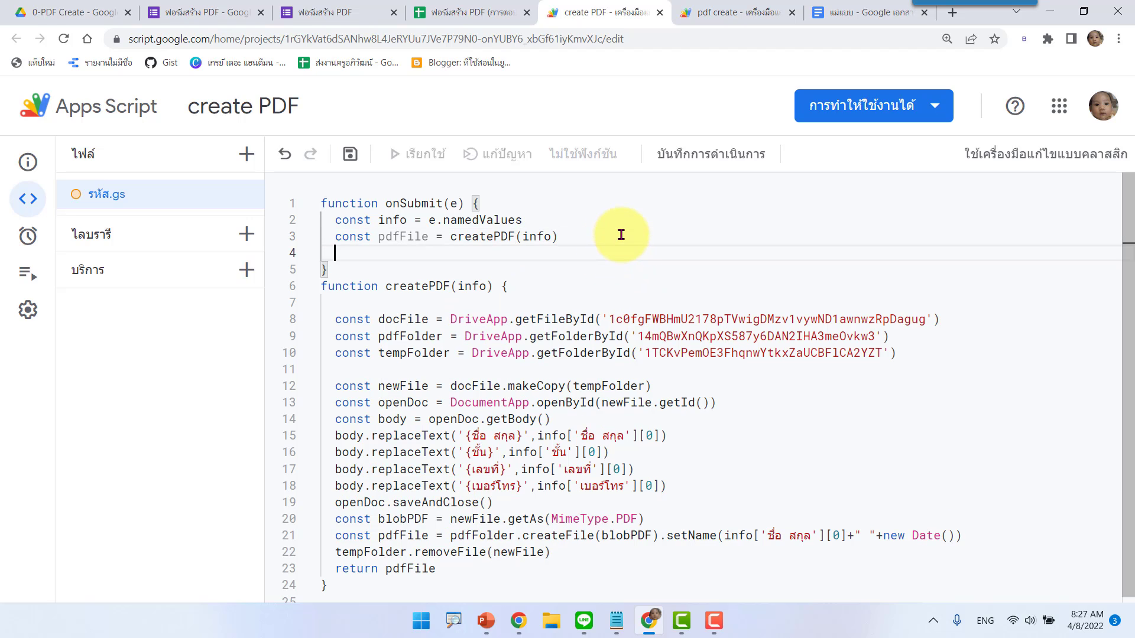
text(c)
key(Return)
text(ro)
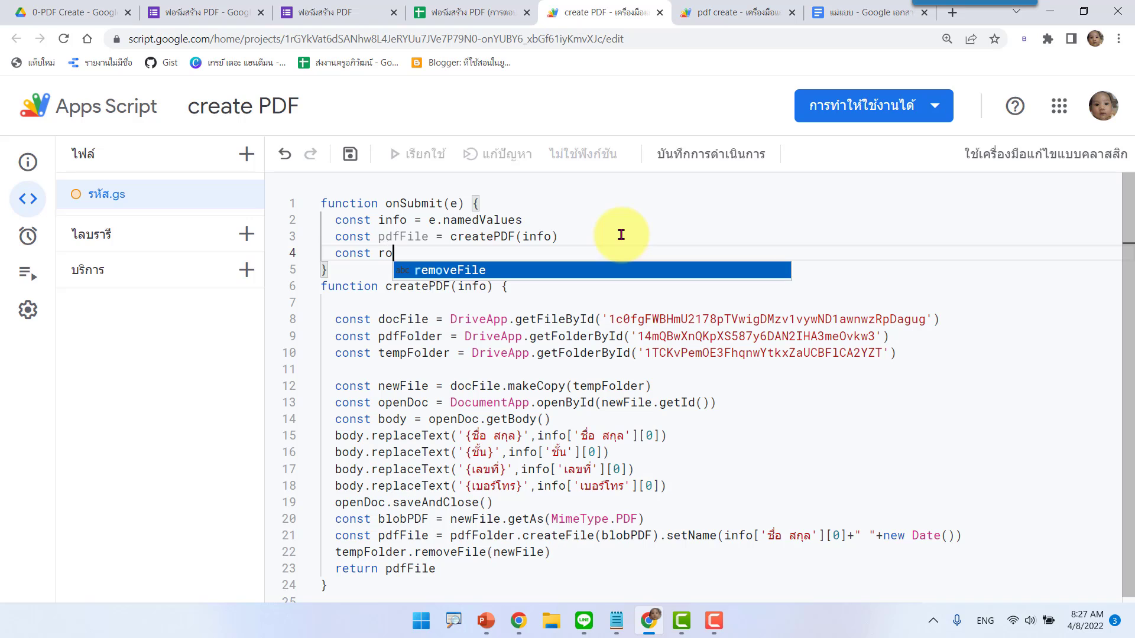
text(w =)
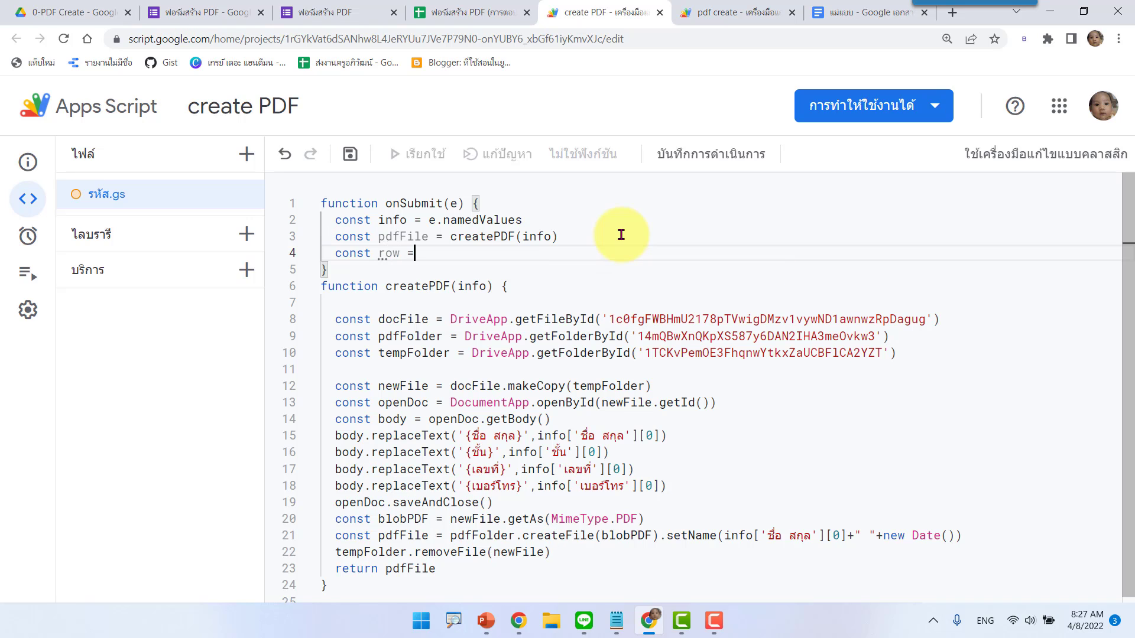
click(466, 16)
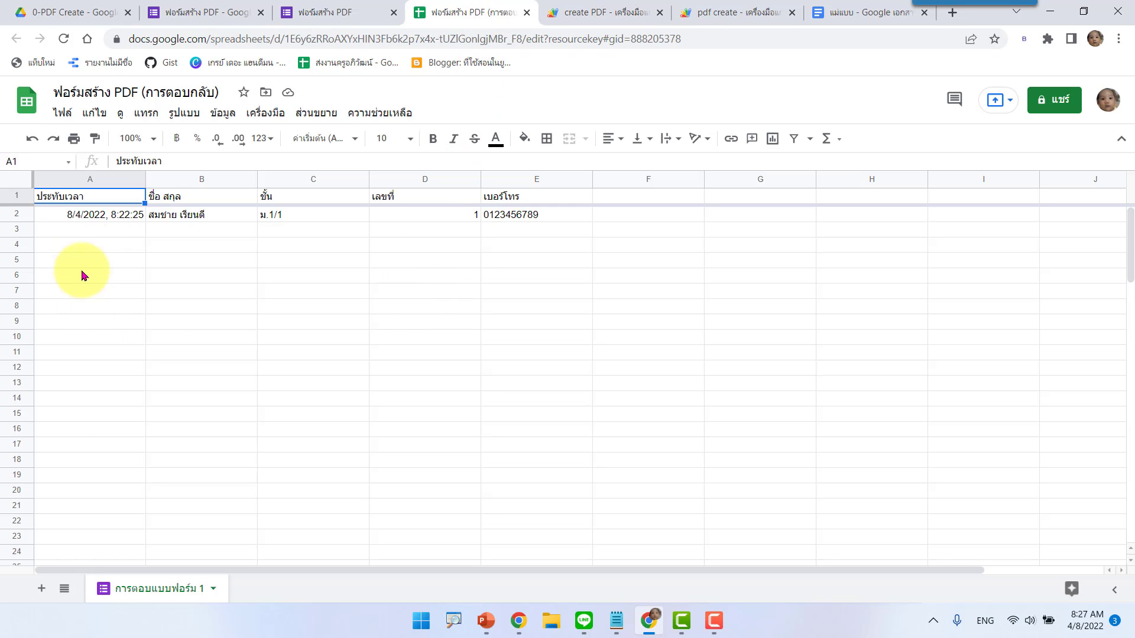
click(92, 223)
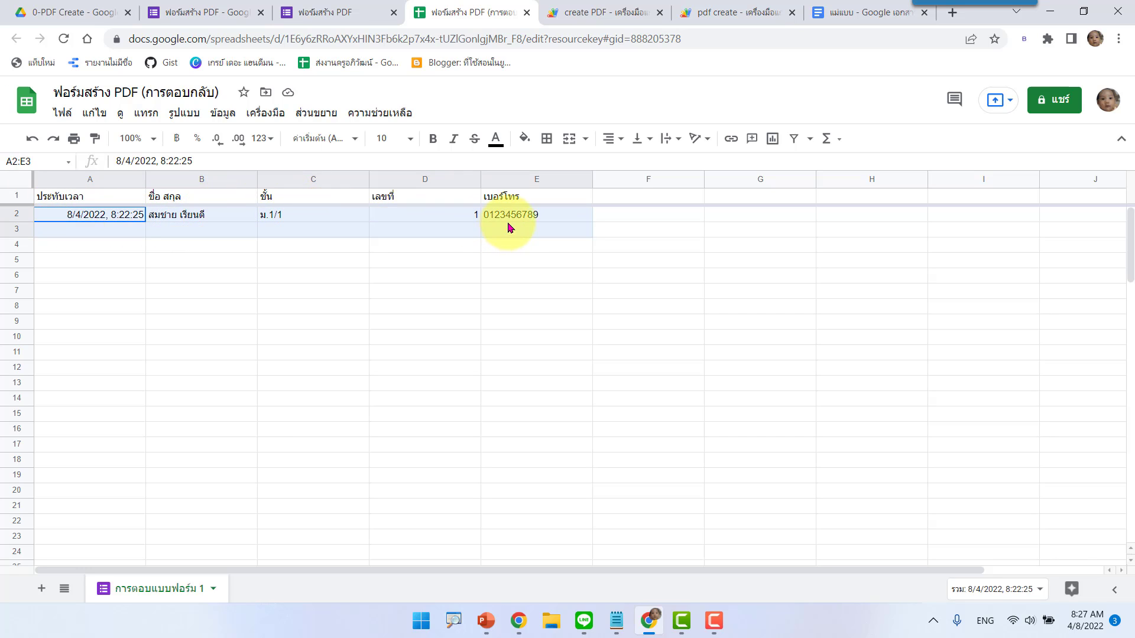
mouse_move(92, 217)
mouse_down()
mouse_move(519, 212)
mouse_move(201, 245)
mouse_up()
drag(308, 245, 537, 246)
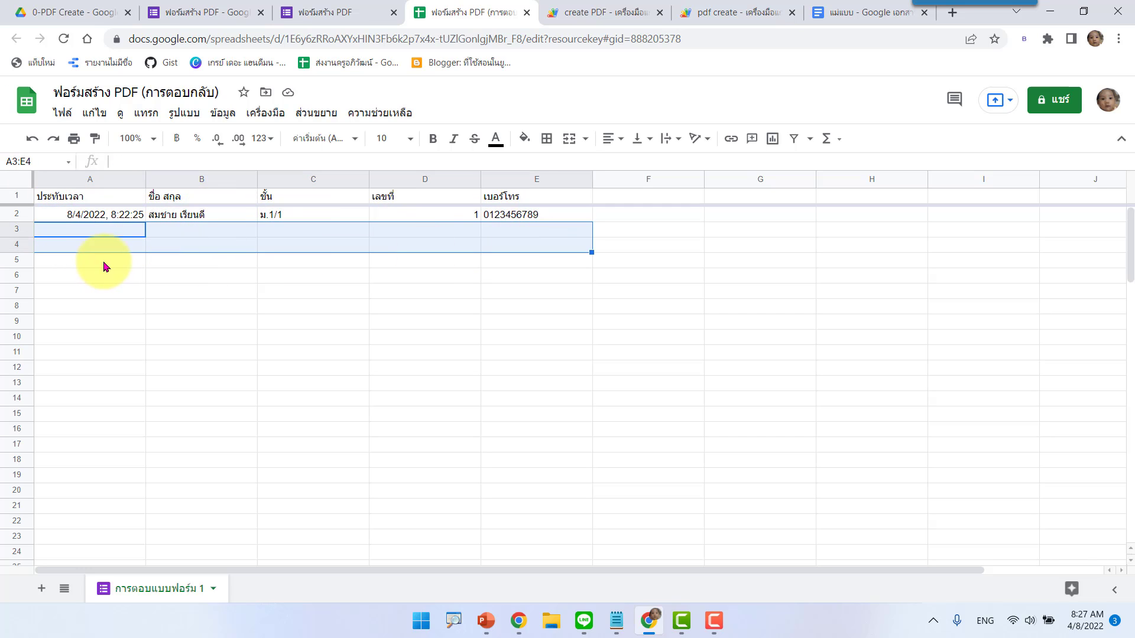
mouse_move(101, 263)
mouse_down()
mouse_move(436, 258)
mouse_move(559, 274)
mouse_up()
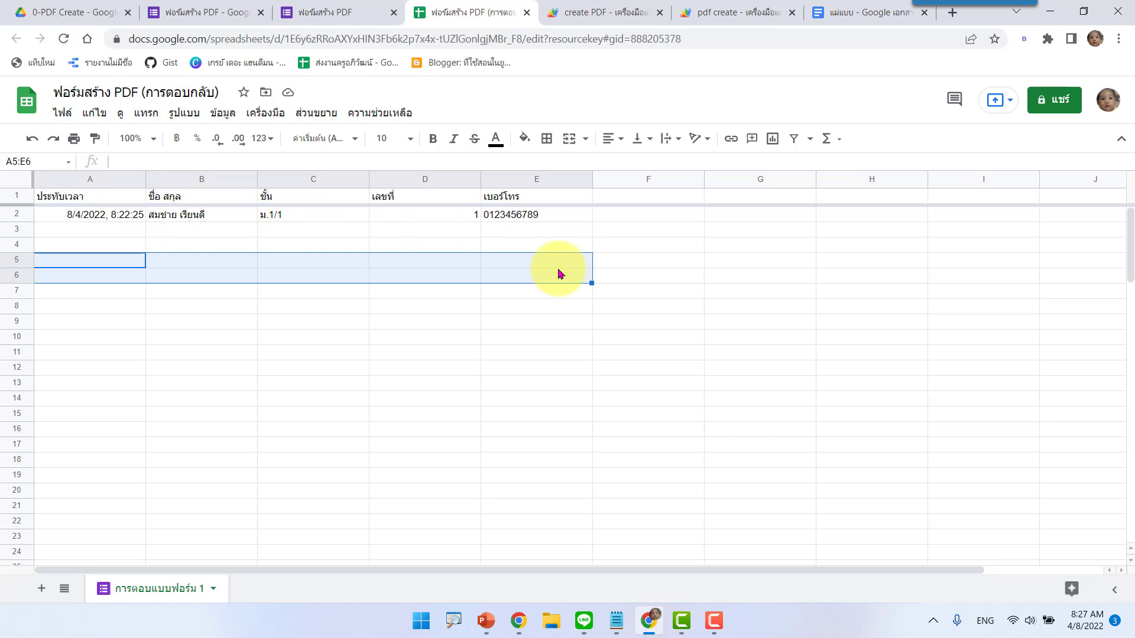
click(608, 12)
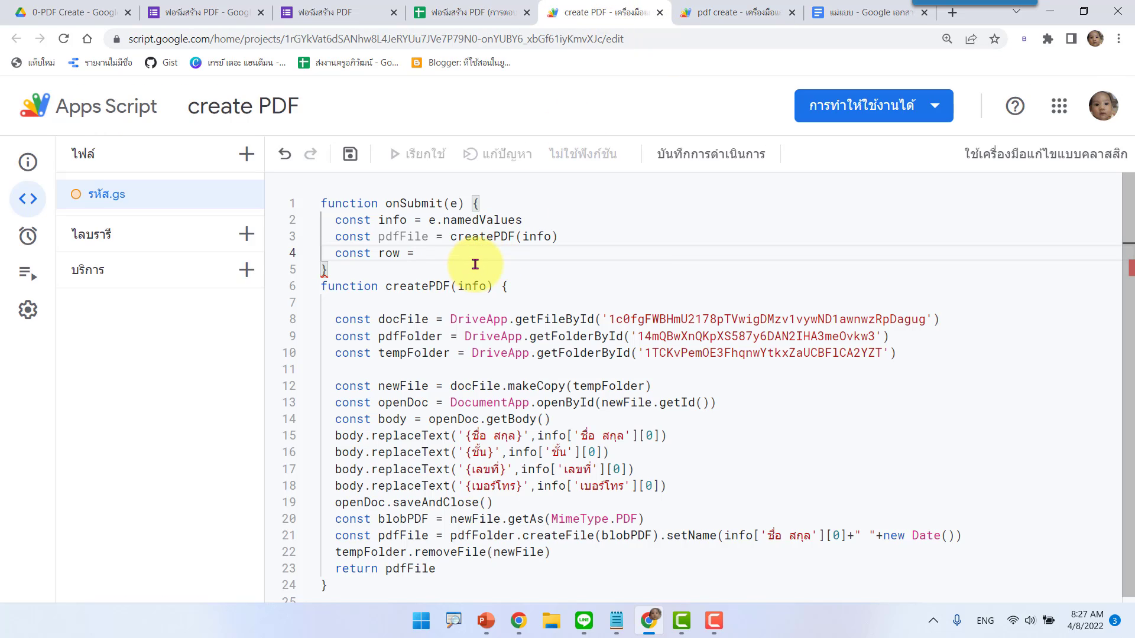
Finish line 4 as 'const row = e.range.getRow()' and check empty cell F2 in responses.
text(e)
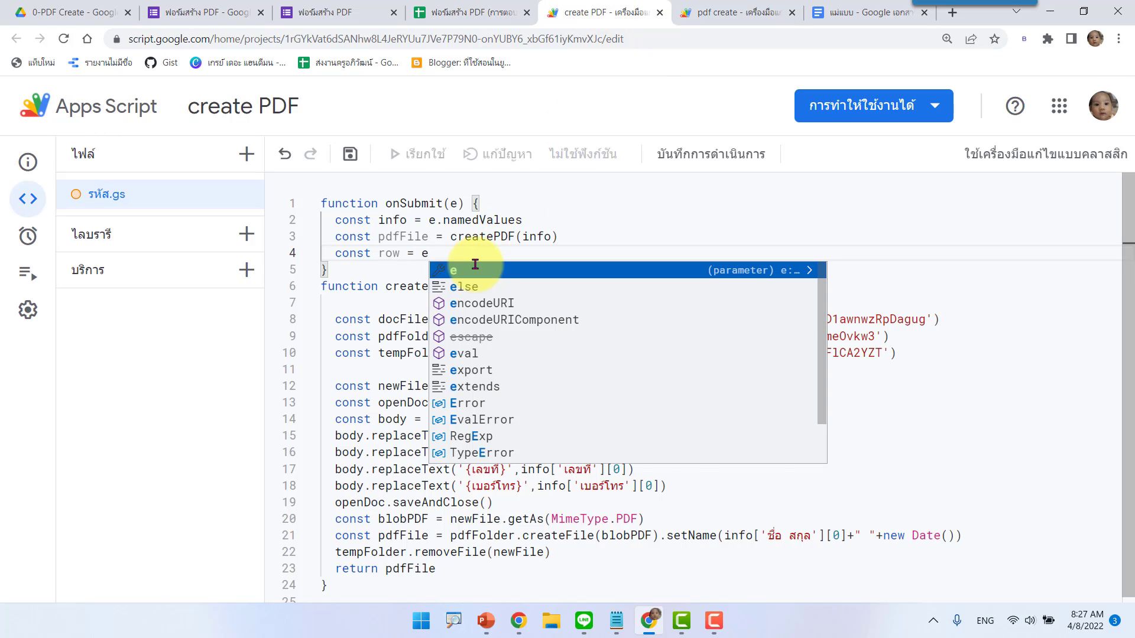
text(.r)
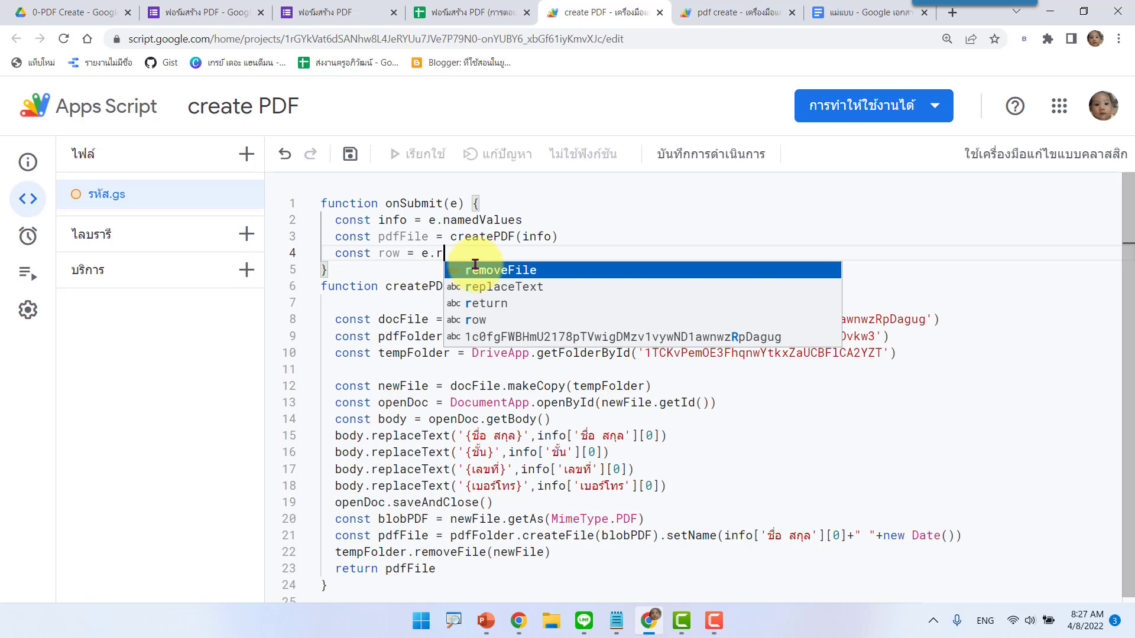
text(an)
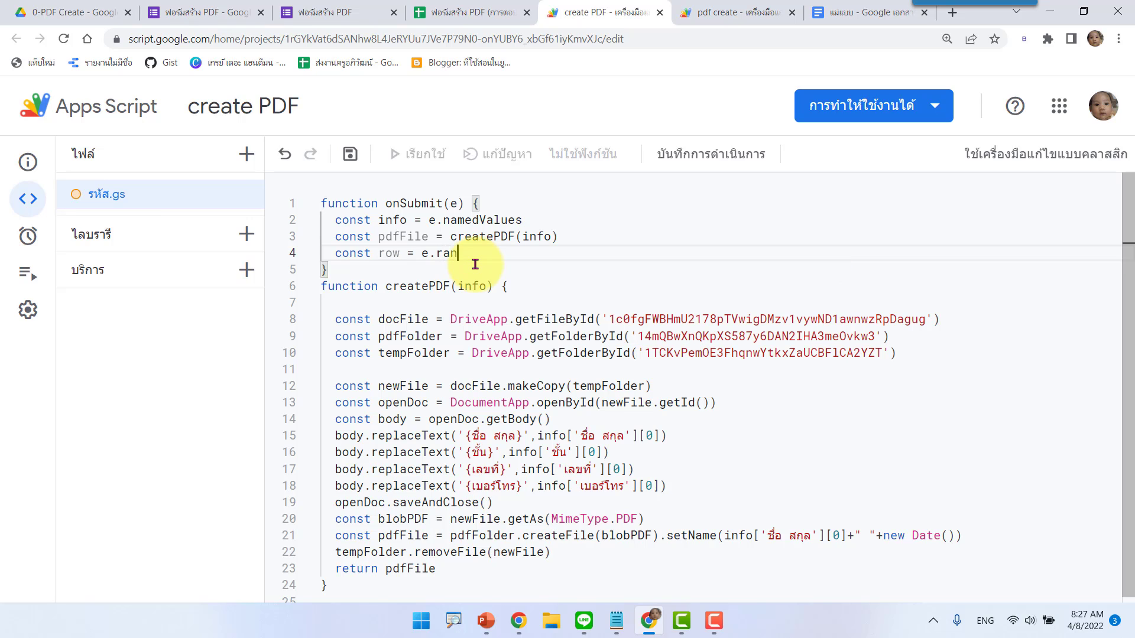
text(ge)
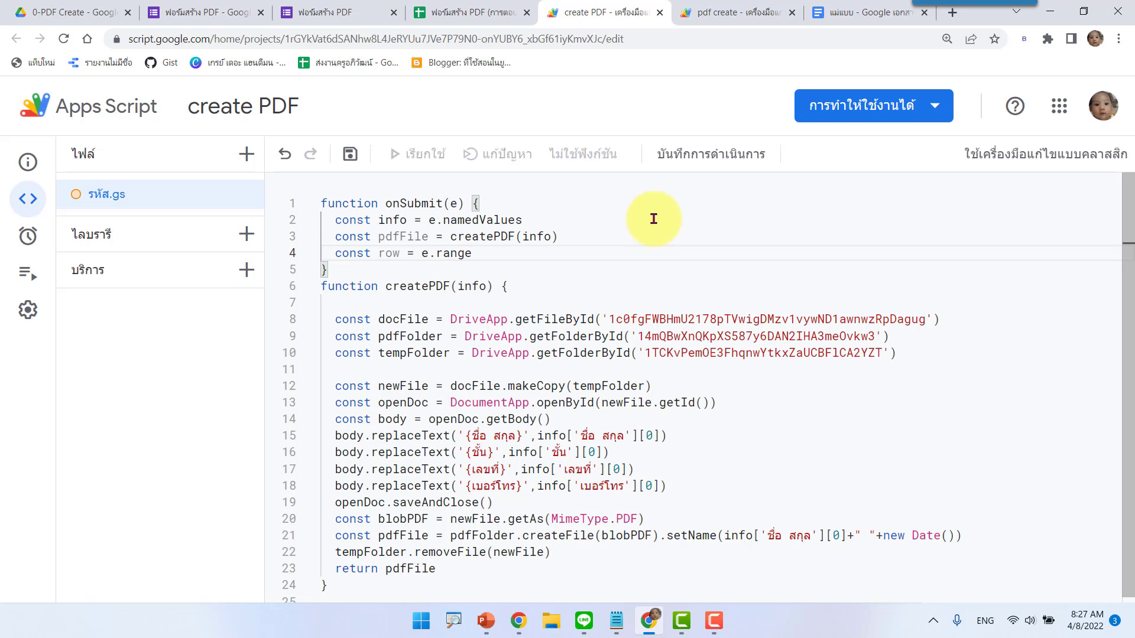
text(.ge)
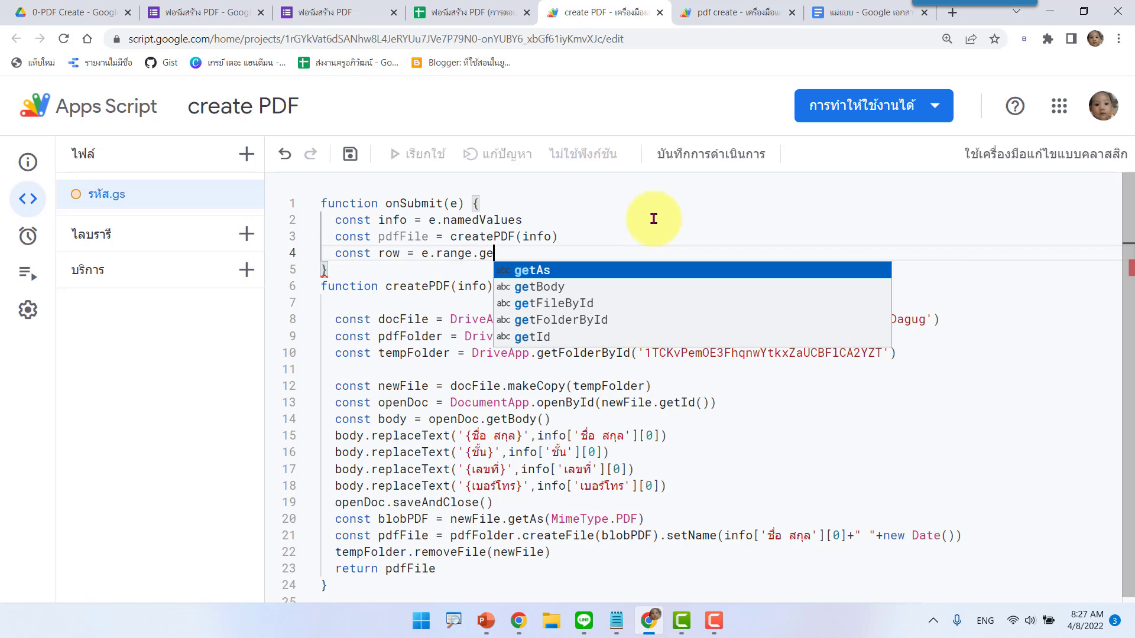
text(t)
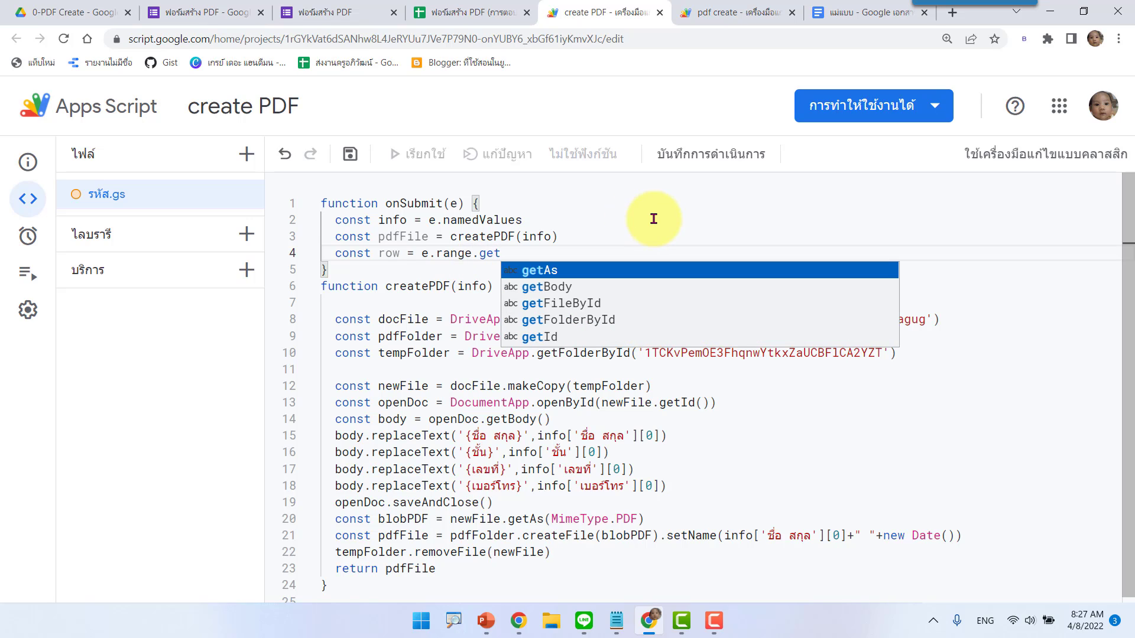
text(Ro)
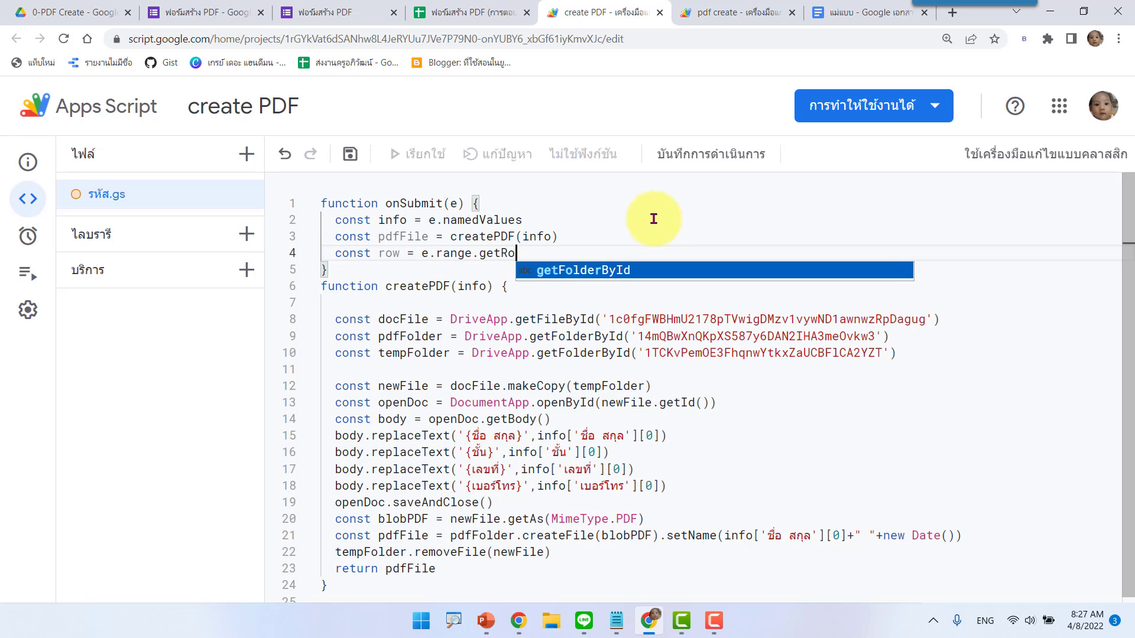
text(w)
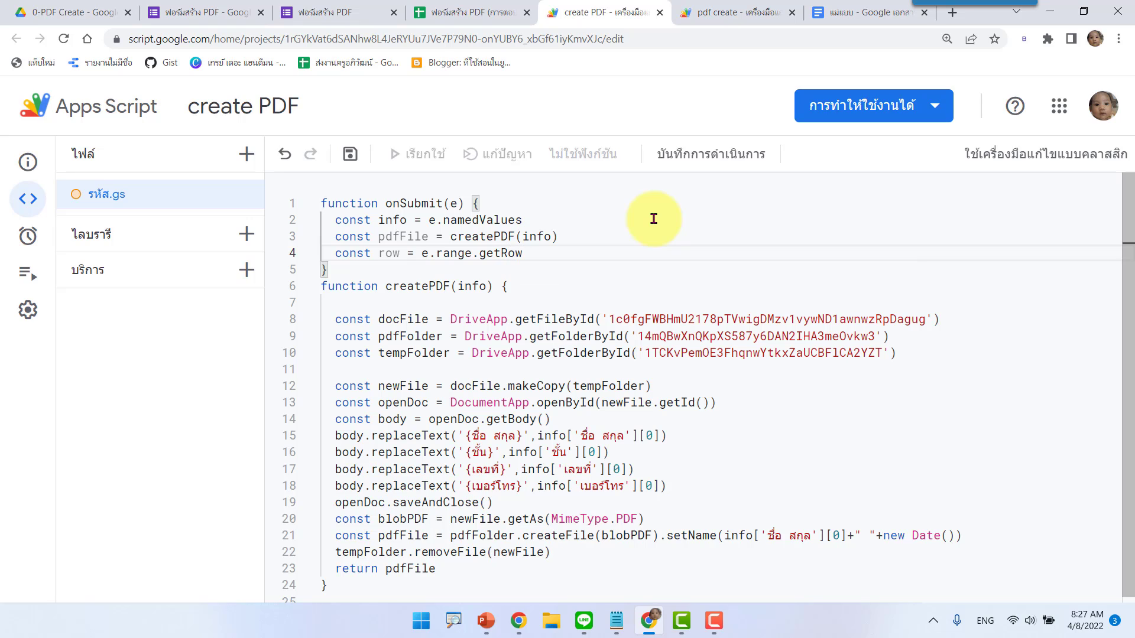
text(()
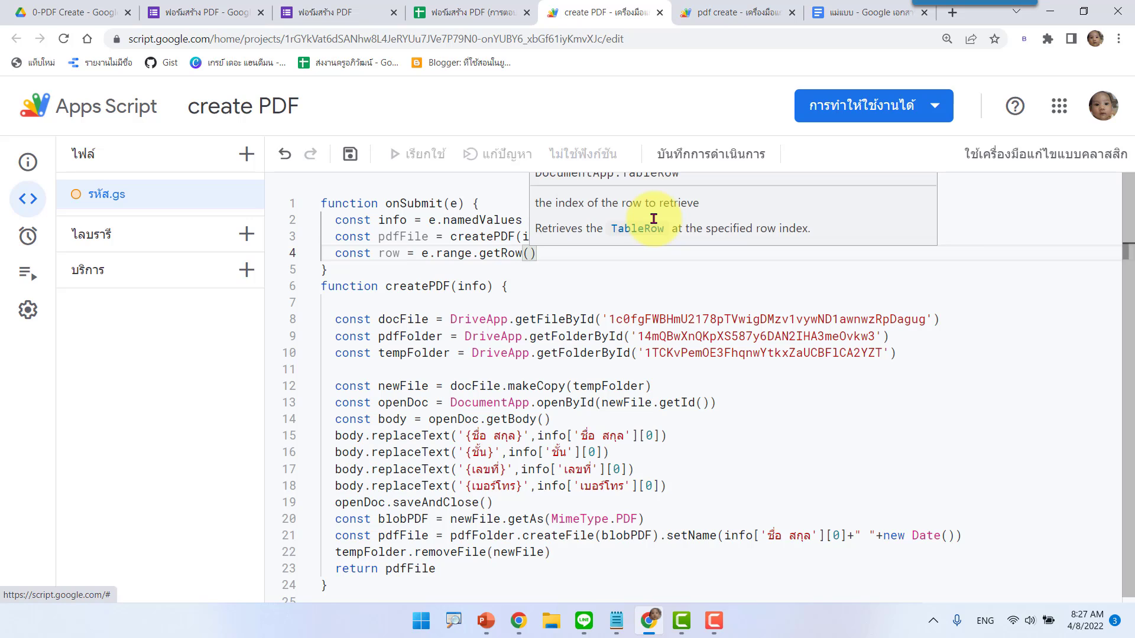
click(561, 259)
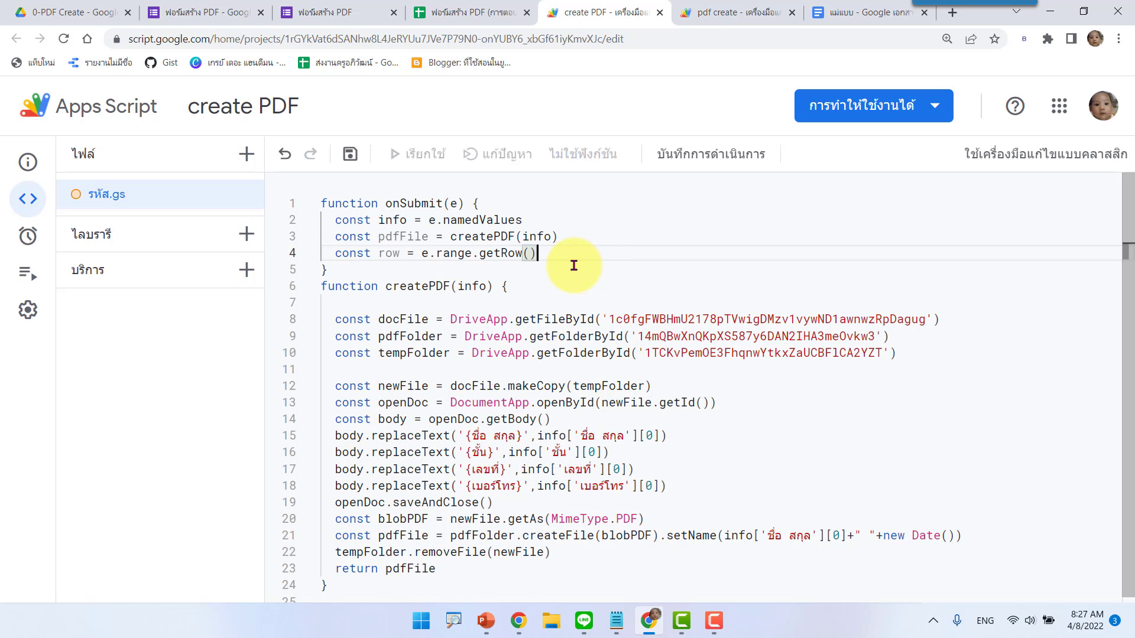
click(467, 13)
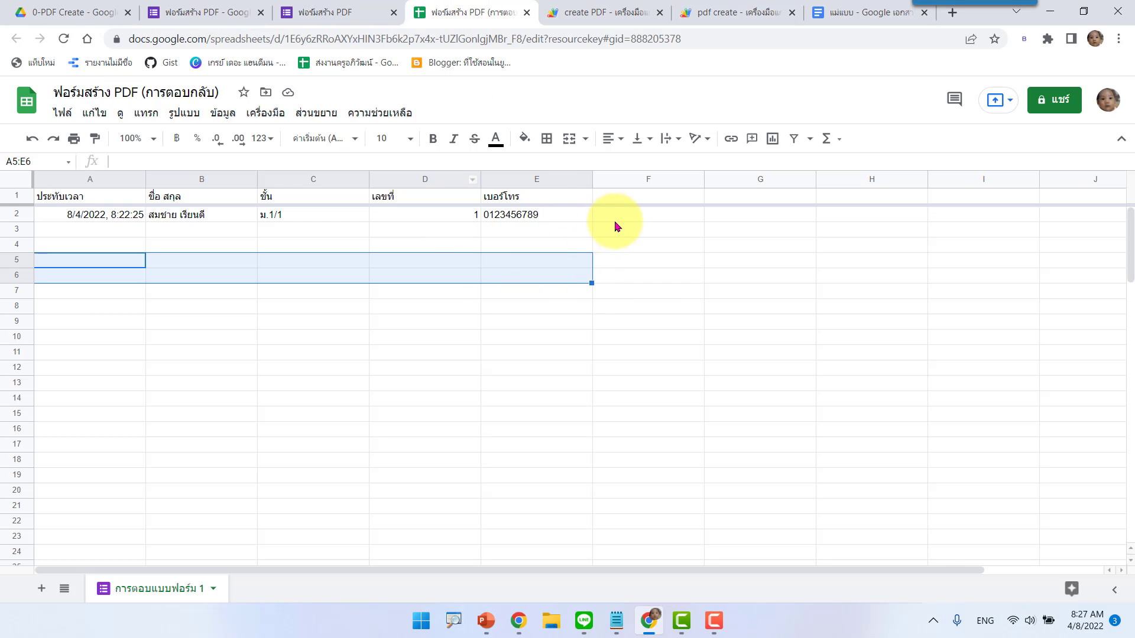
click(636, 216)
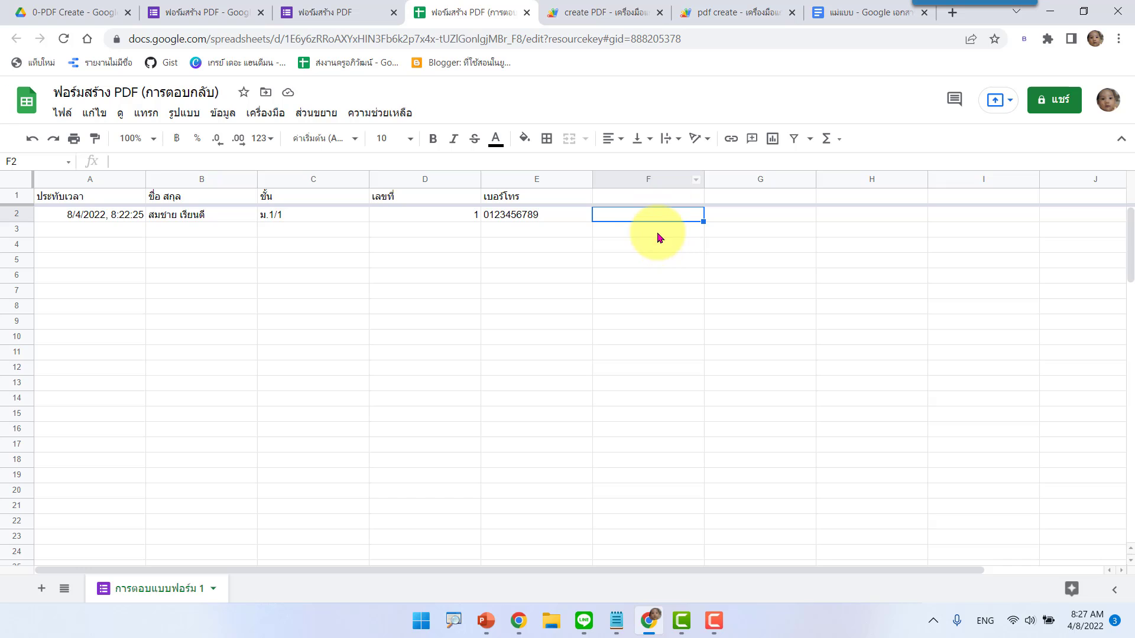
On line 5, write SpreadsheetApp.getActiveSpreadsheet().getActiveSheet().getRange using autocomplete.
click(592, 12)
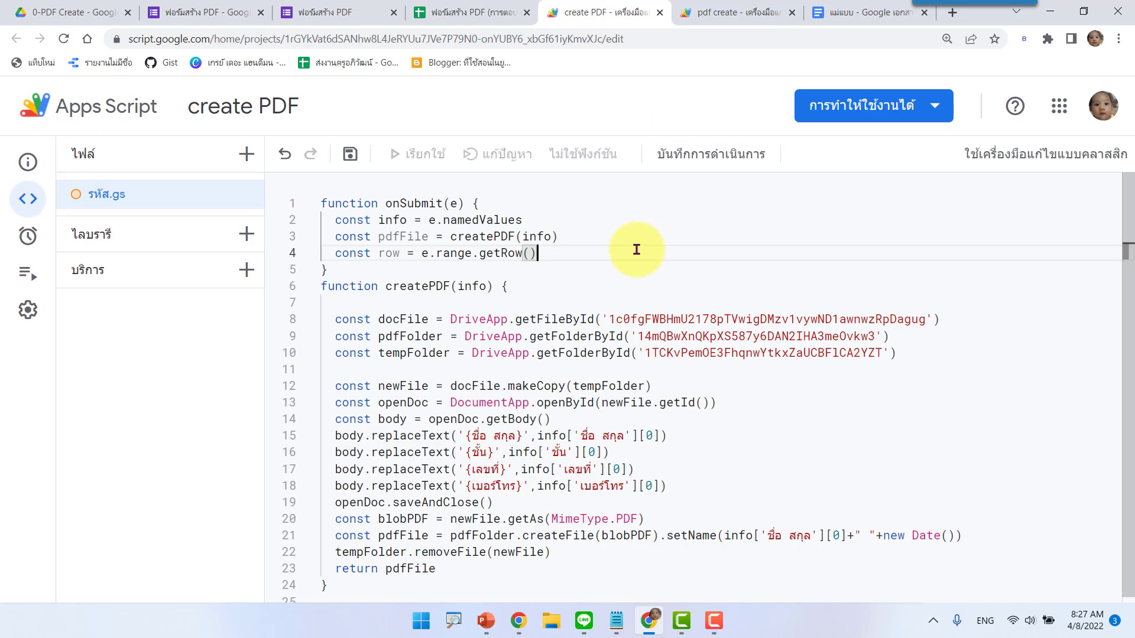
key(Return)
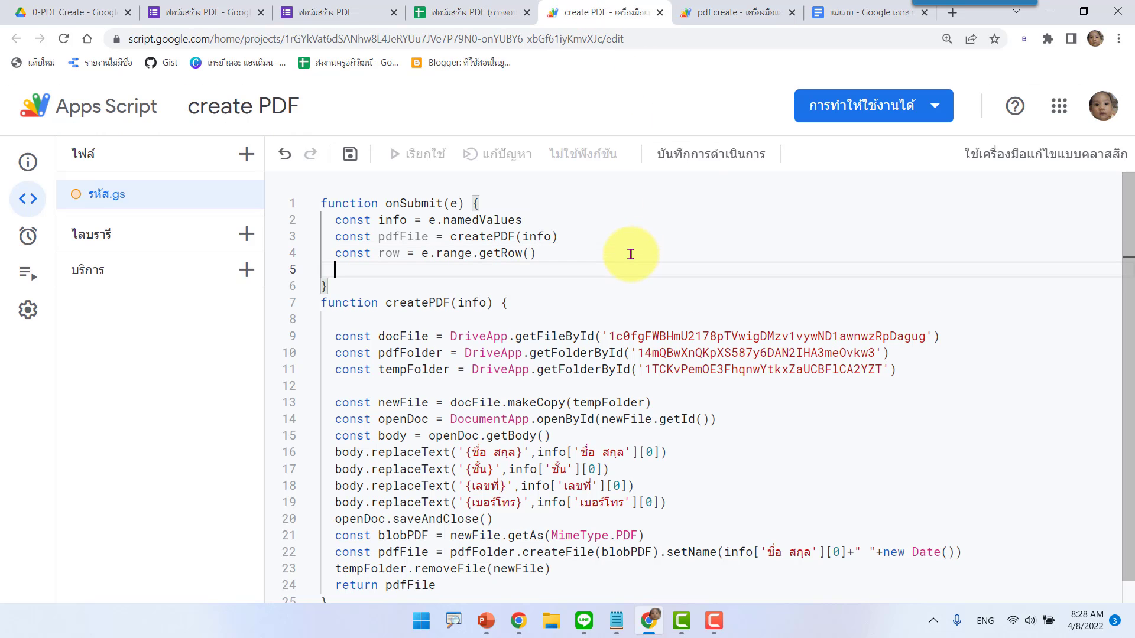
text(S)
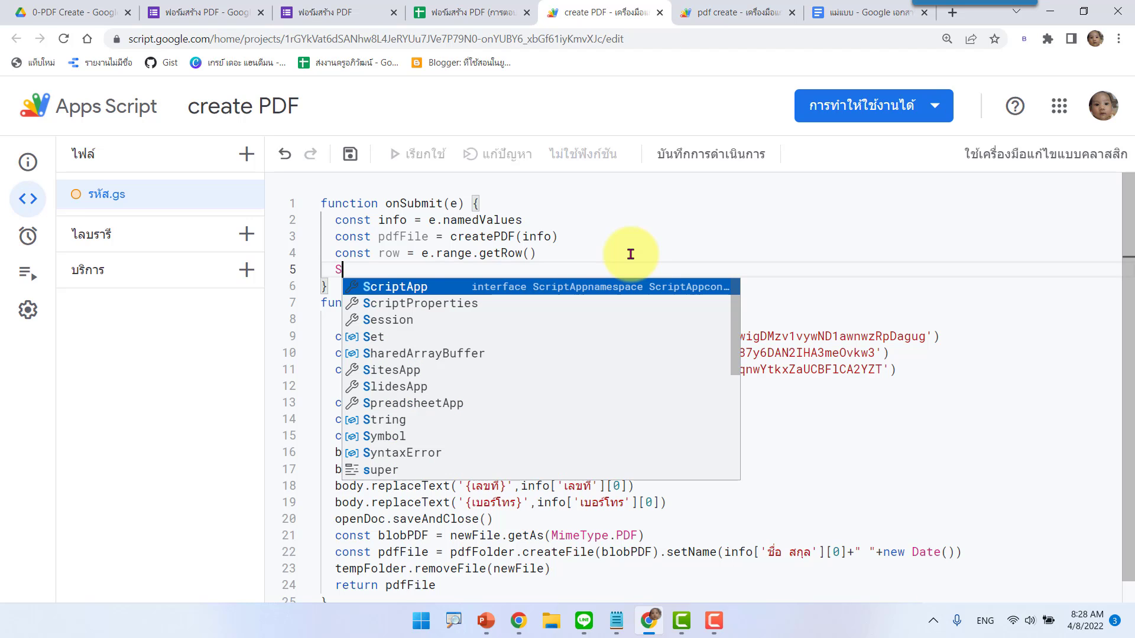
text(p)
key(Return)
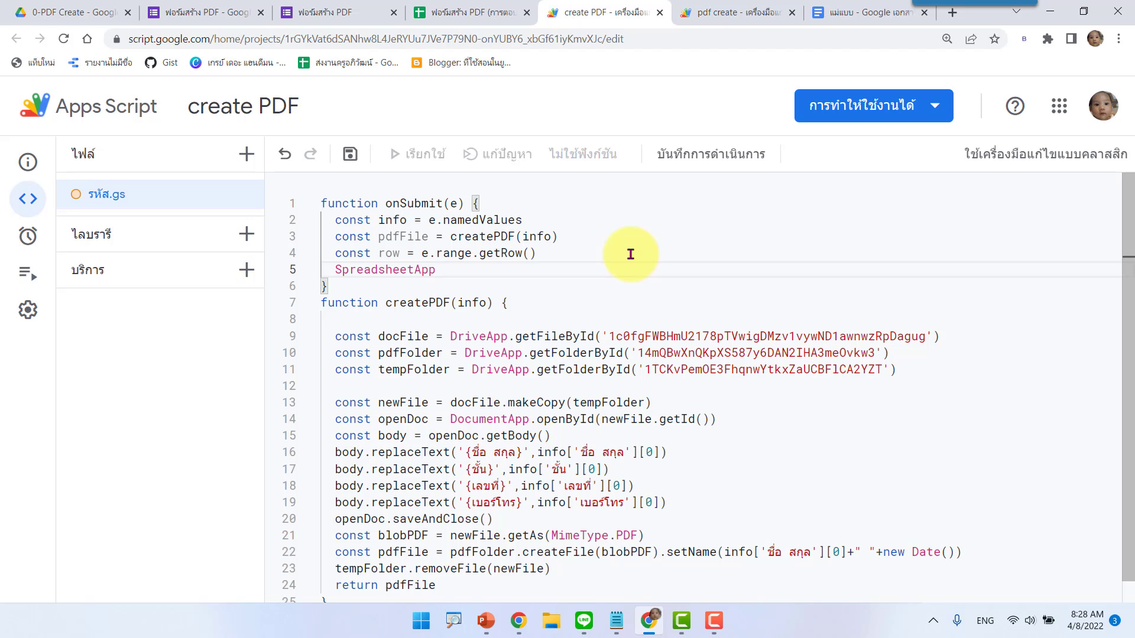
text(.)
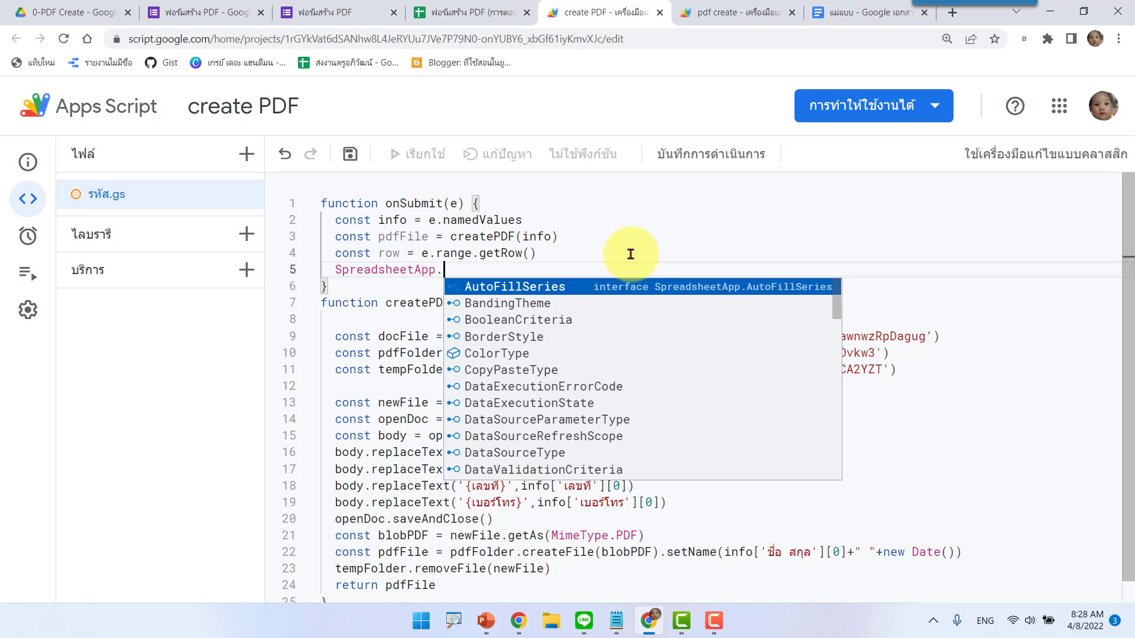
text(get)
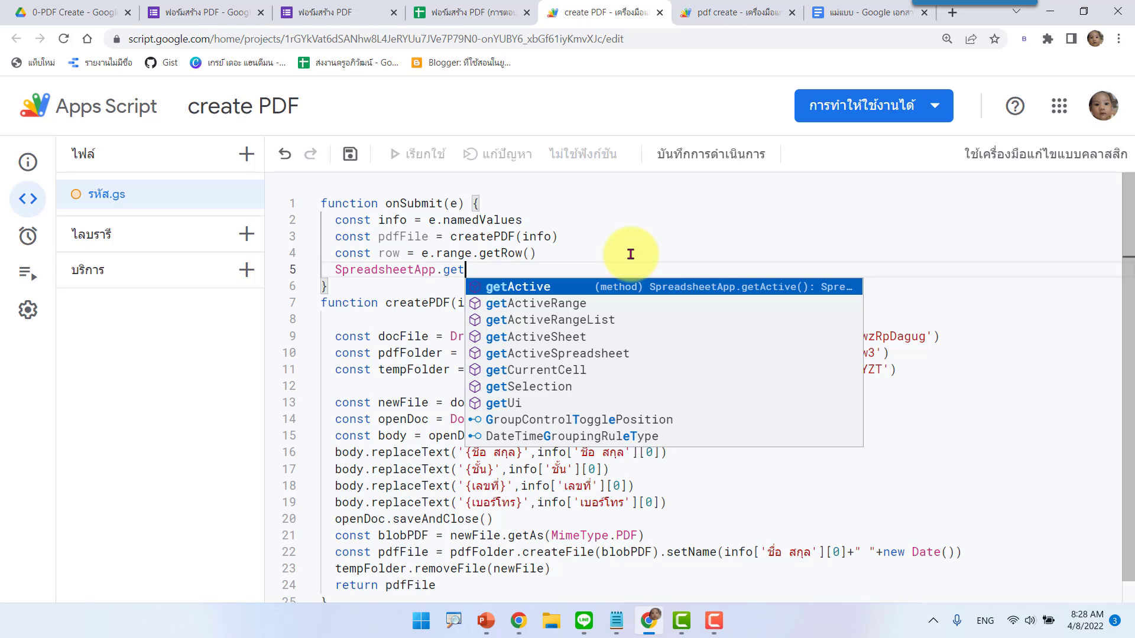
key(Down)
key(Down)
key(Down)
key(Down)
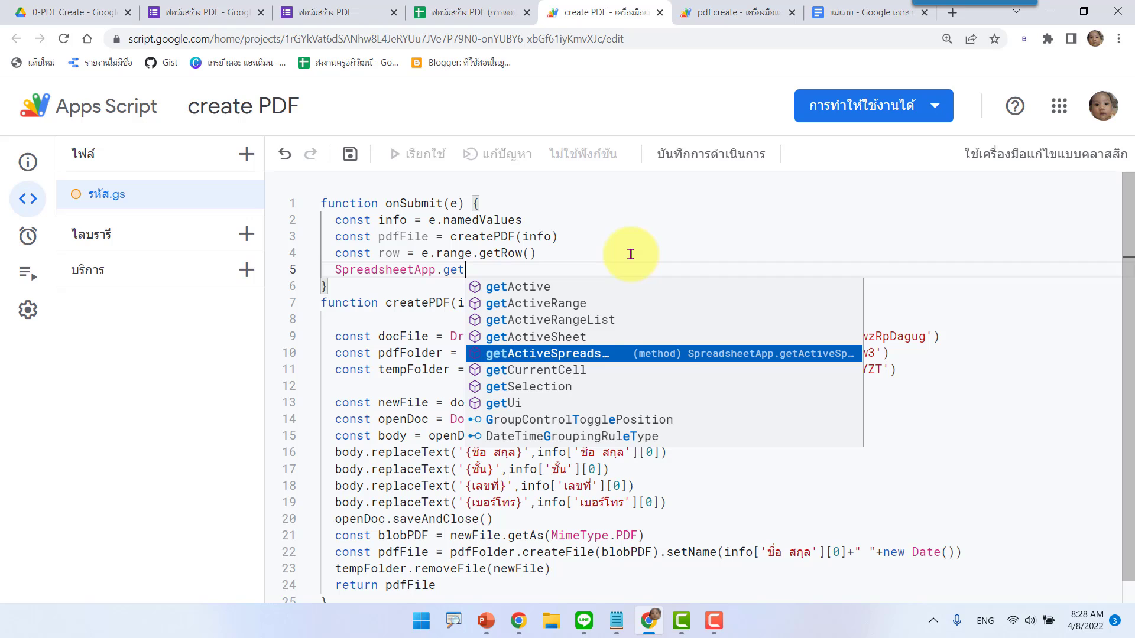
key(Return)
text(().)
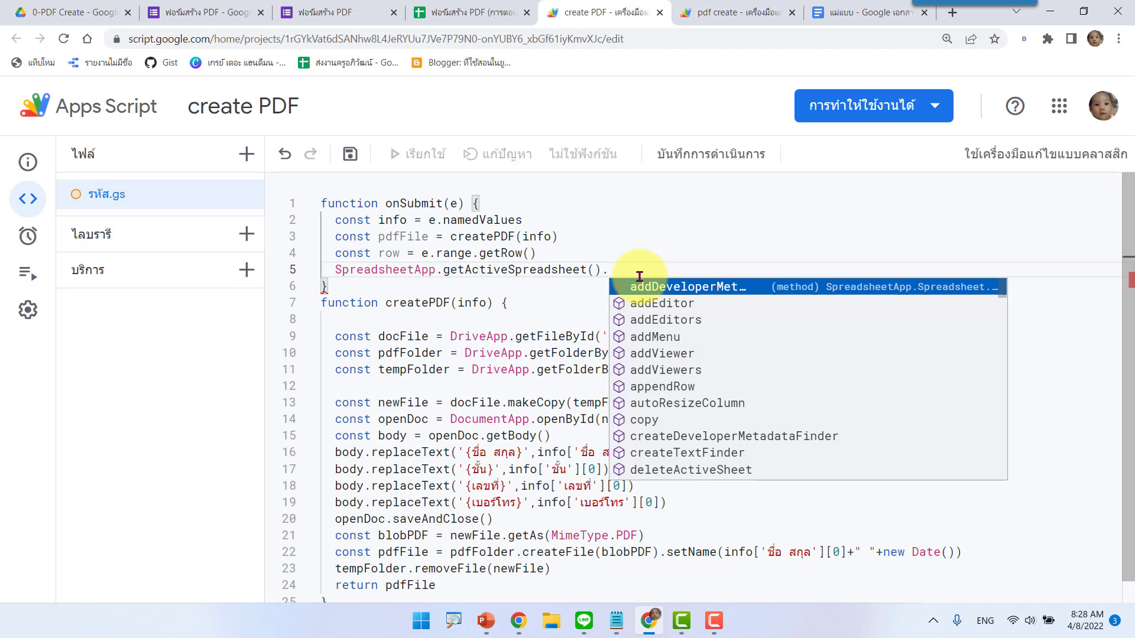
text(g)
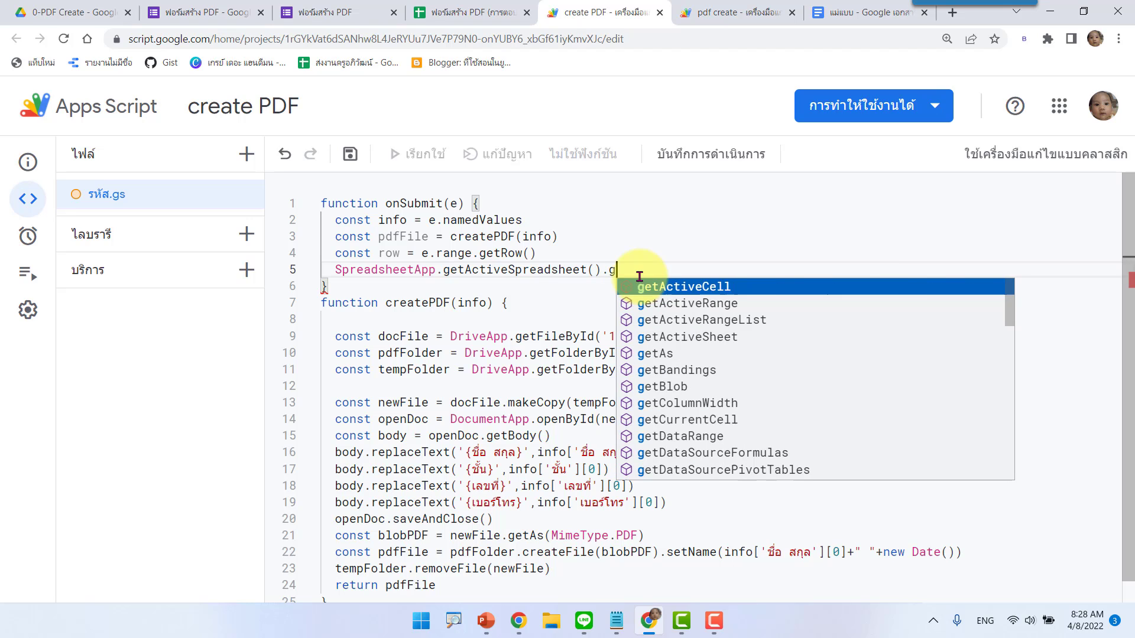
text(et)
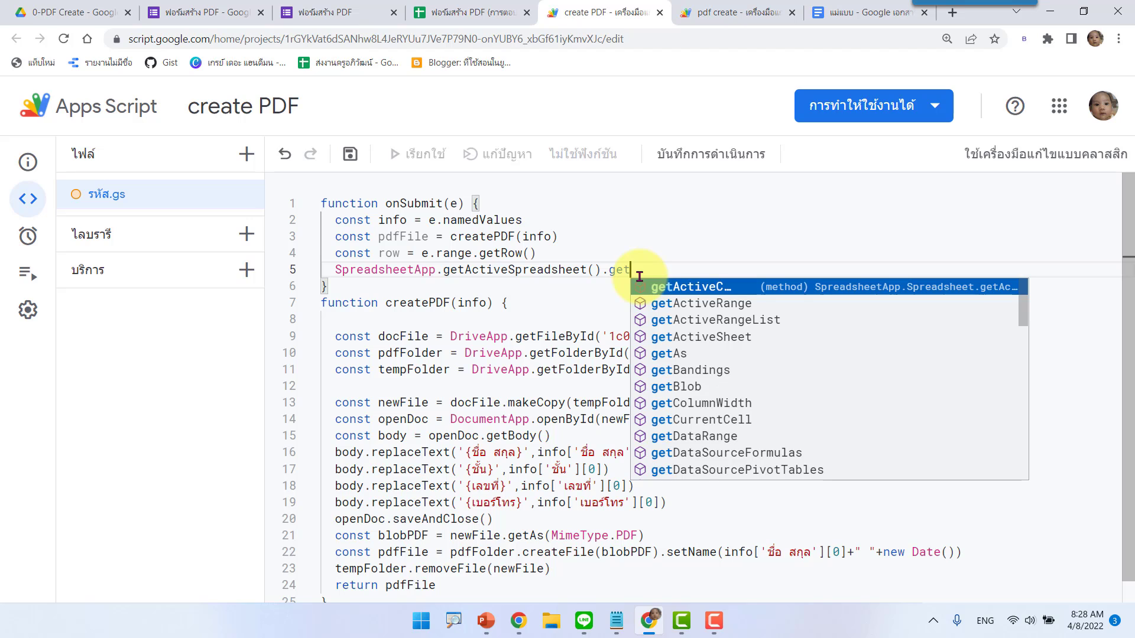
click(746, 341)
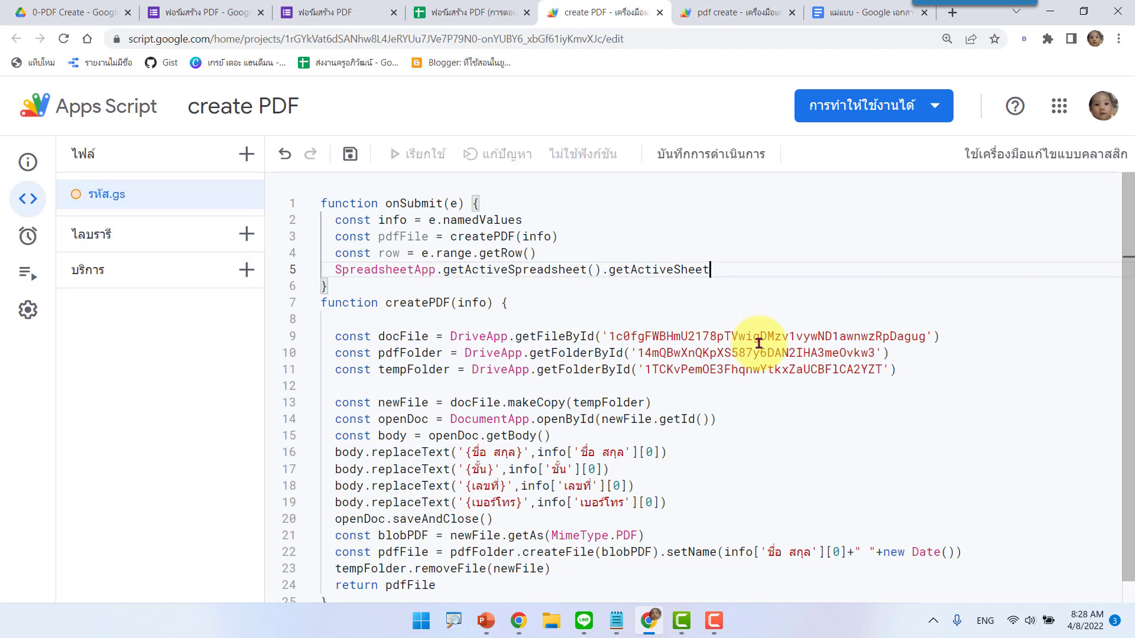
text(()
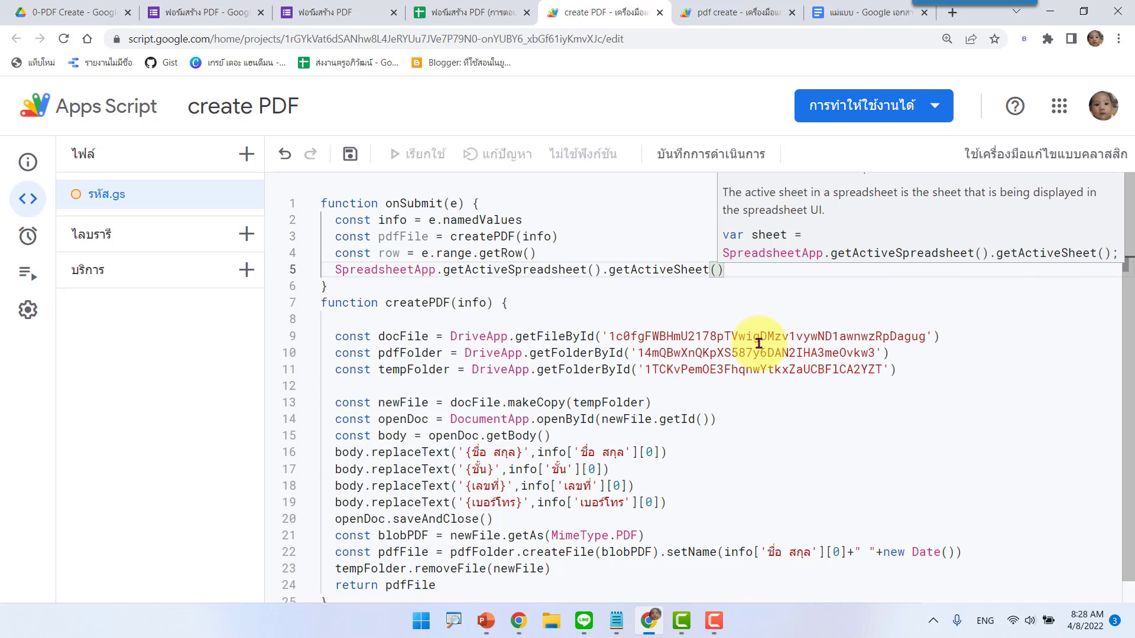
click(764, 265)
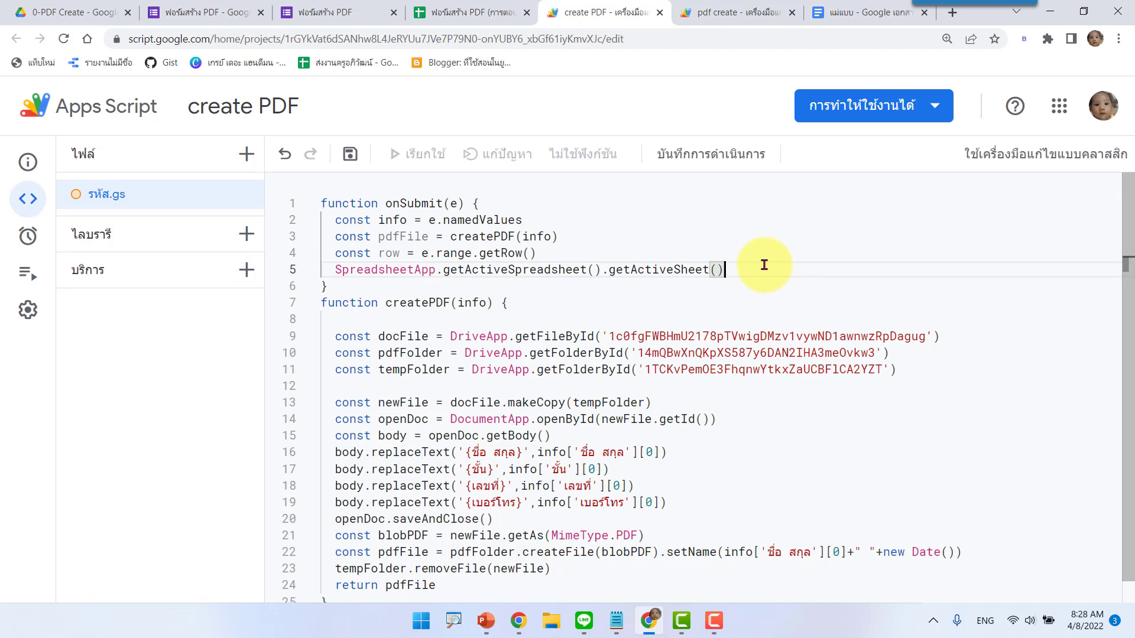
text(.g)
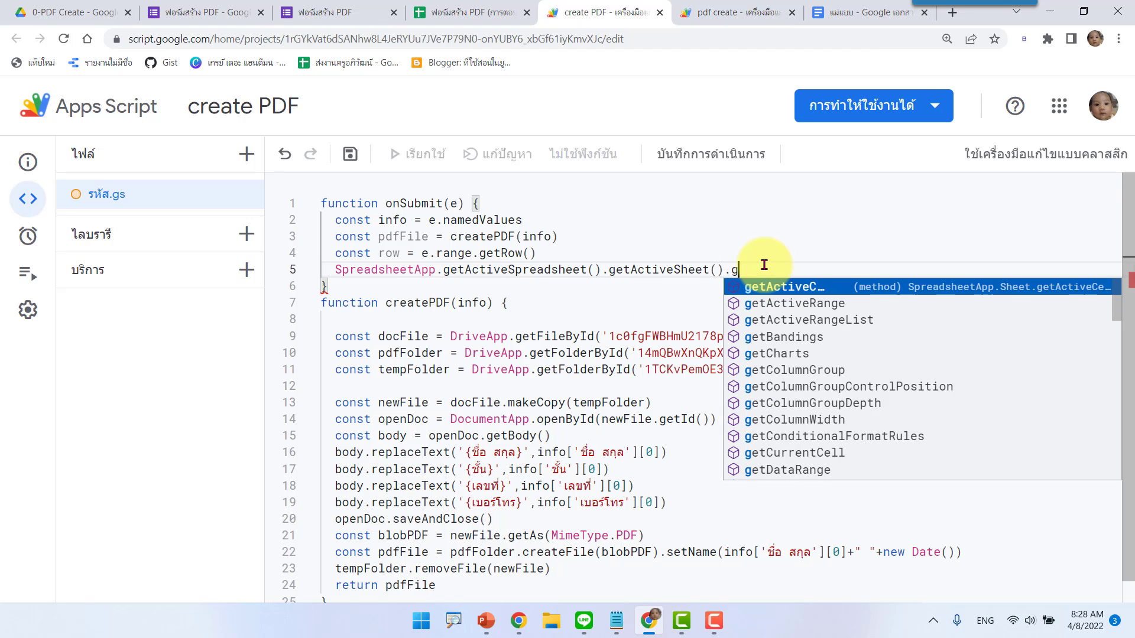
text(etR)
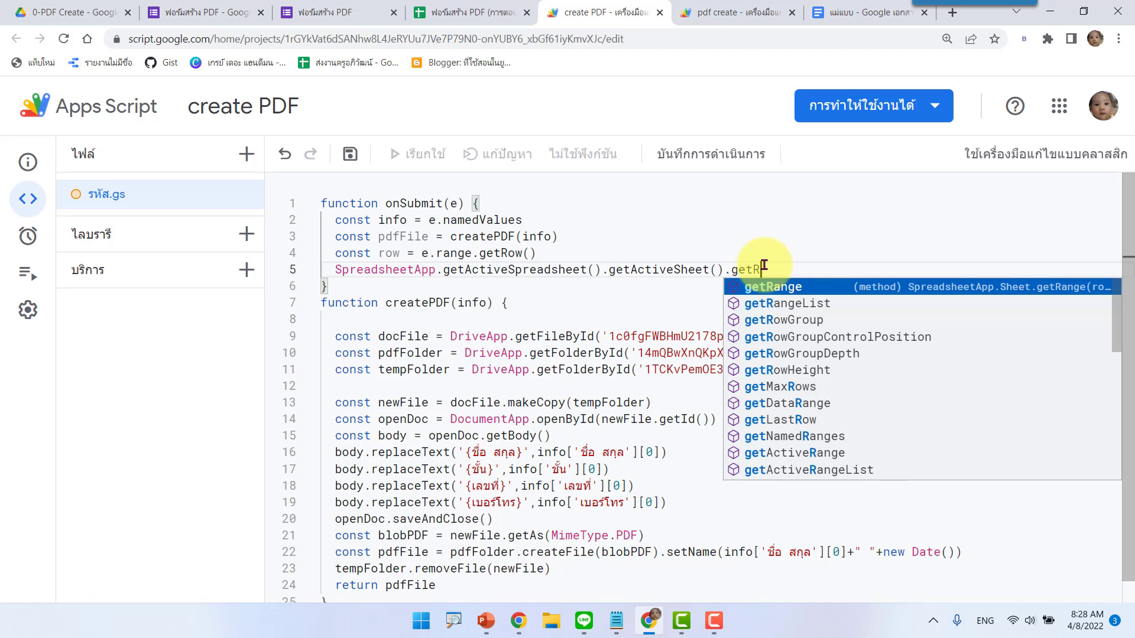
key(Return)
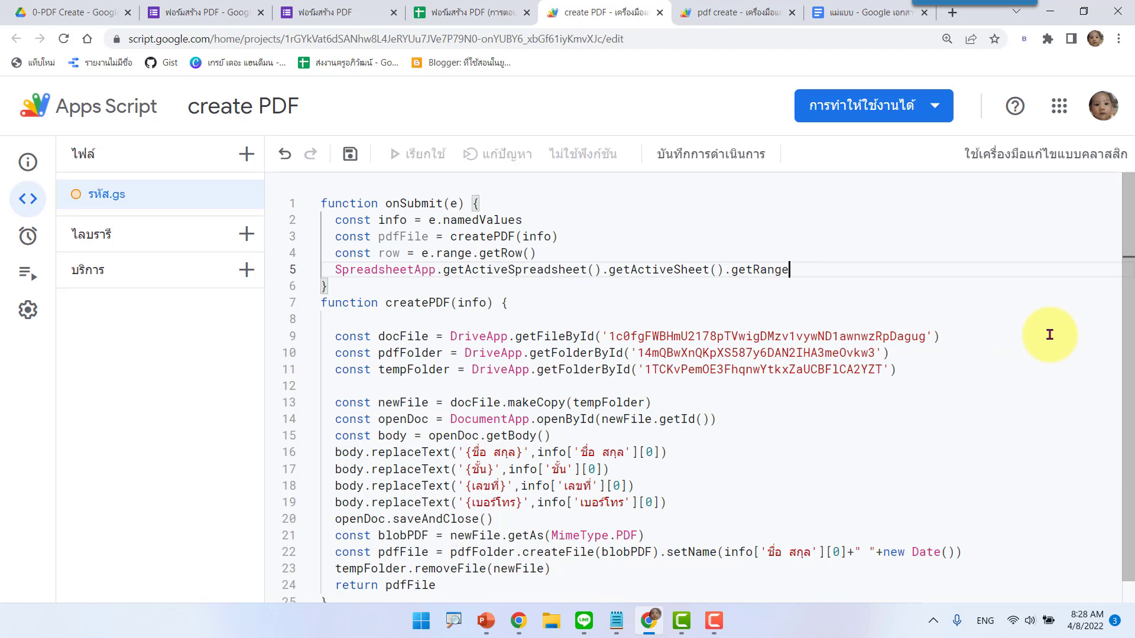
Pass (row,6) to getRange after confirming column F is free in the responses sheet.
text(()
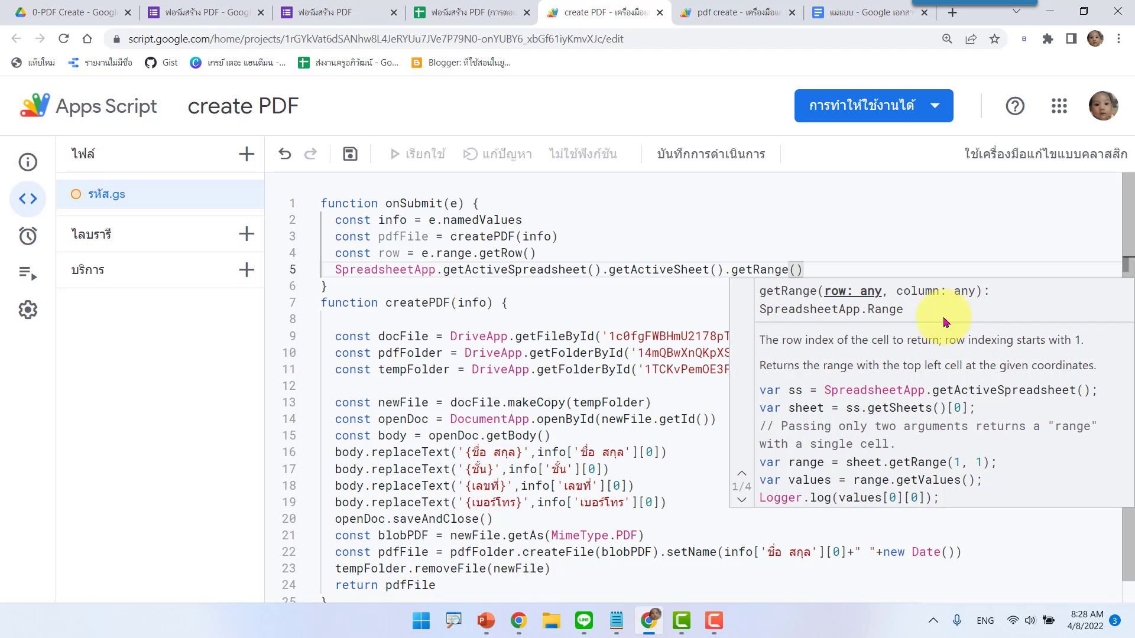
click(385, 256)
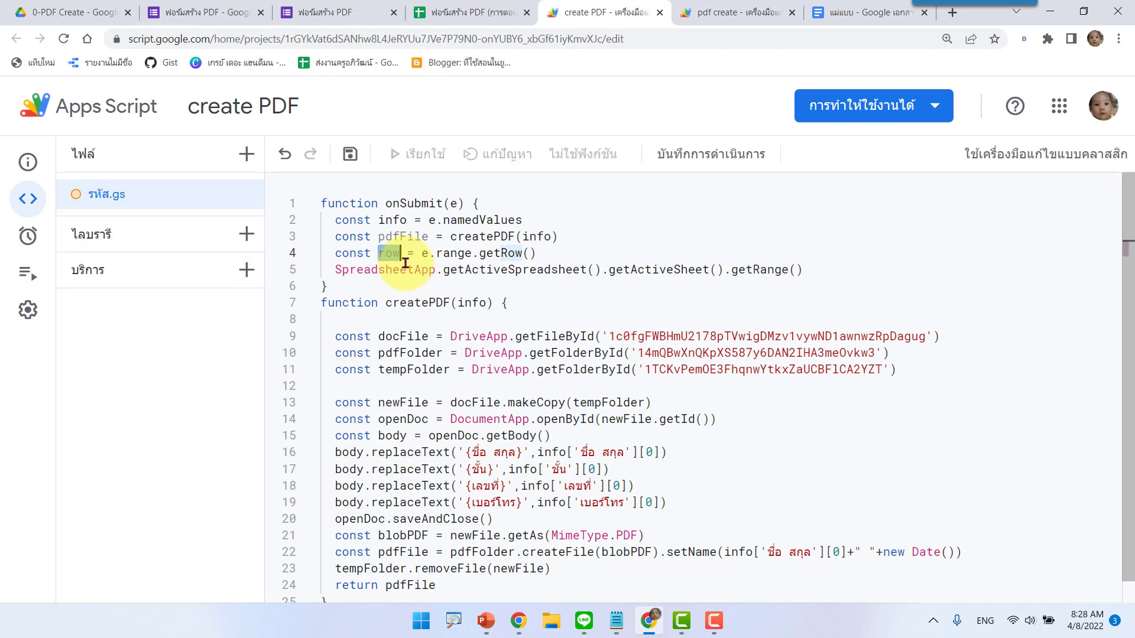
click(796, 270)
text(row)
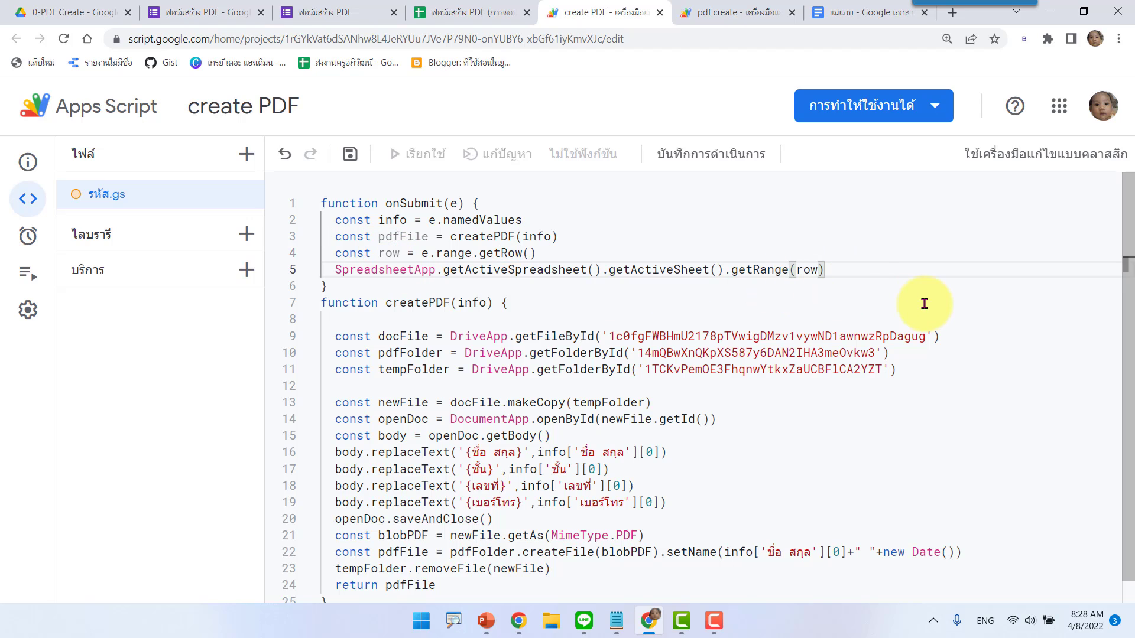
text(,)
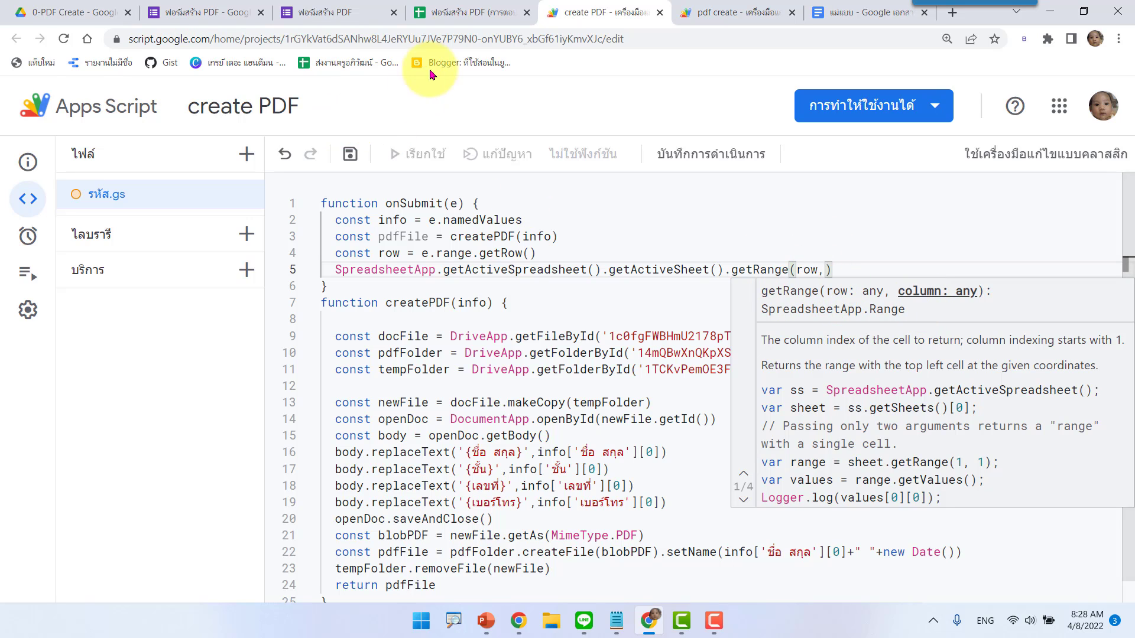
click(461, 11)
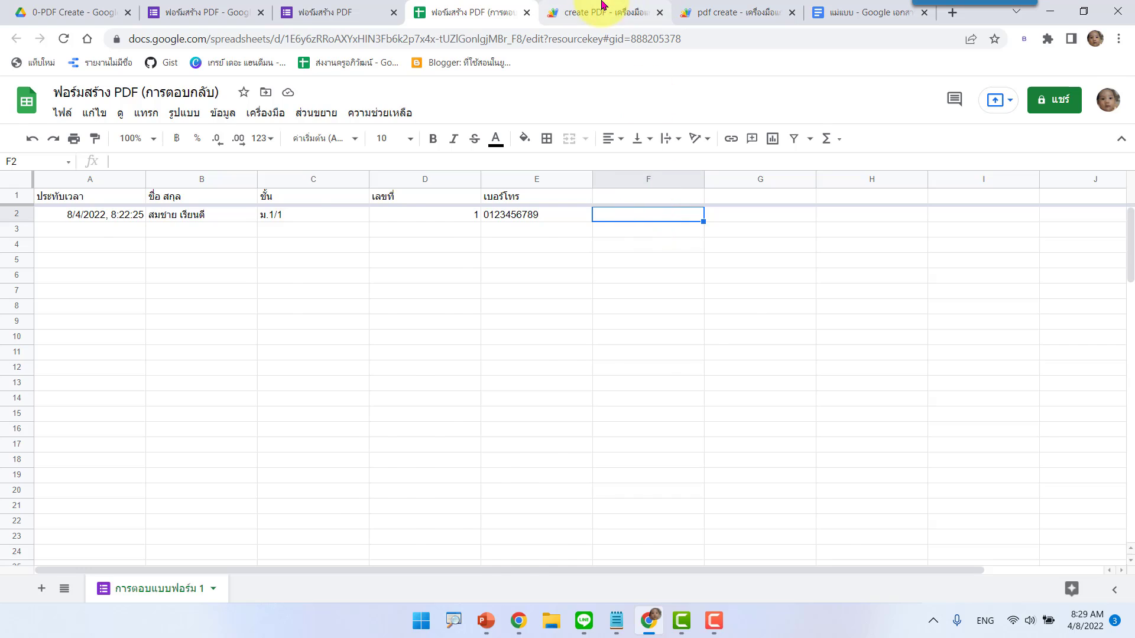
click(602, 6)
text(6))
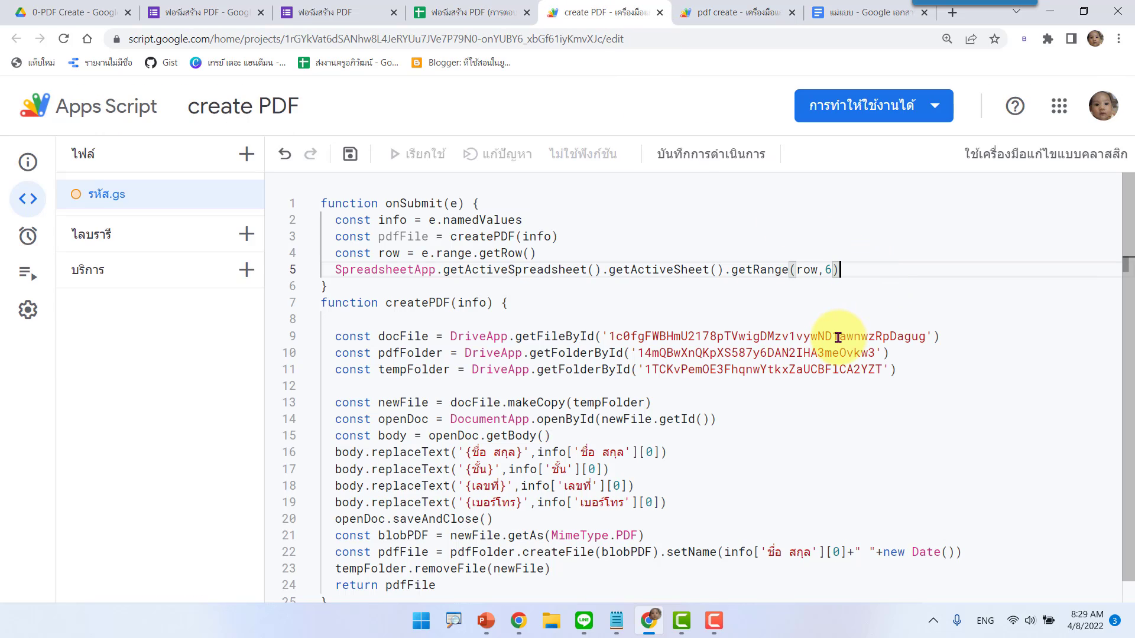
text(.)
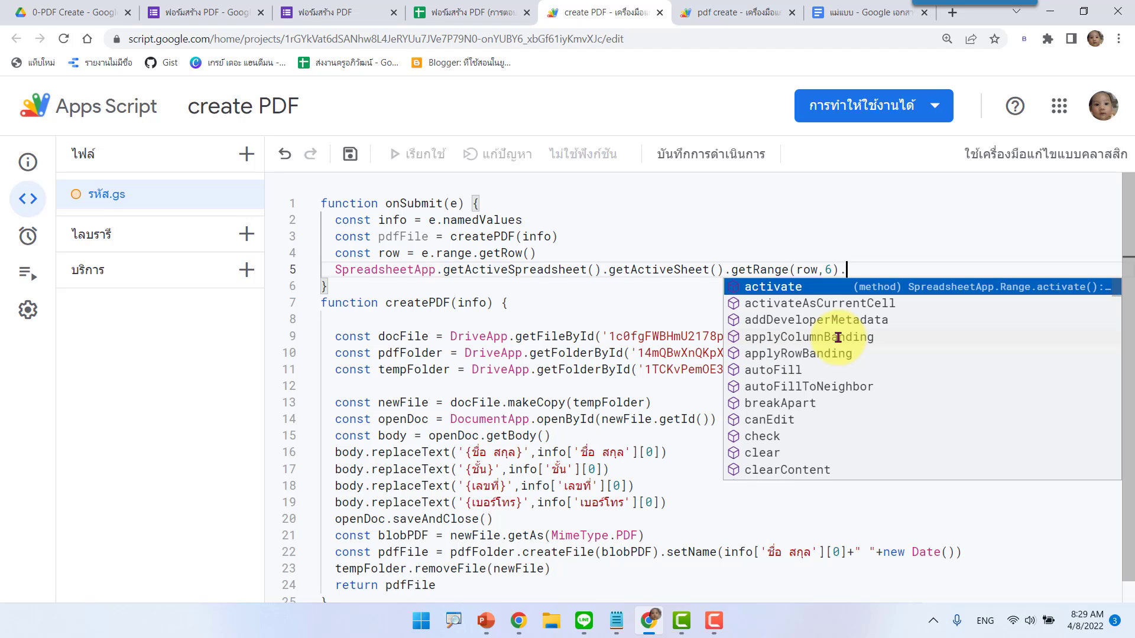
text(set)
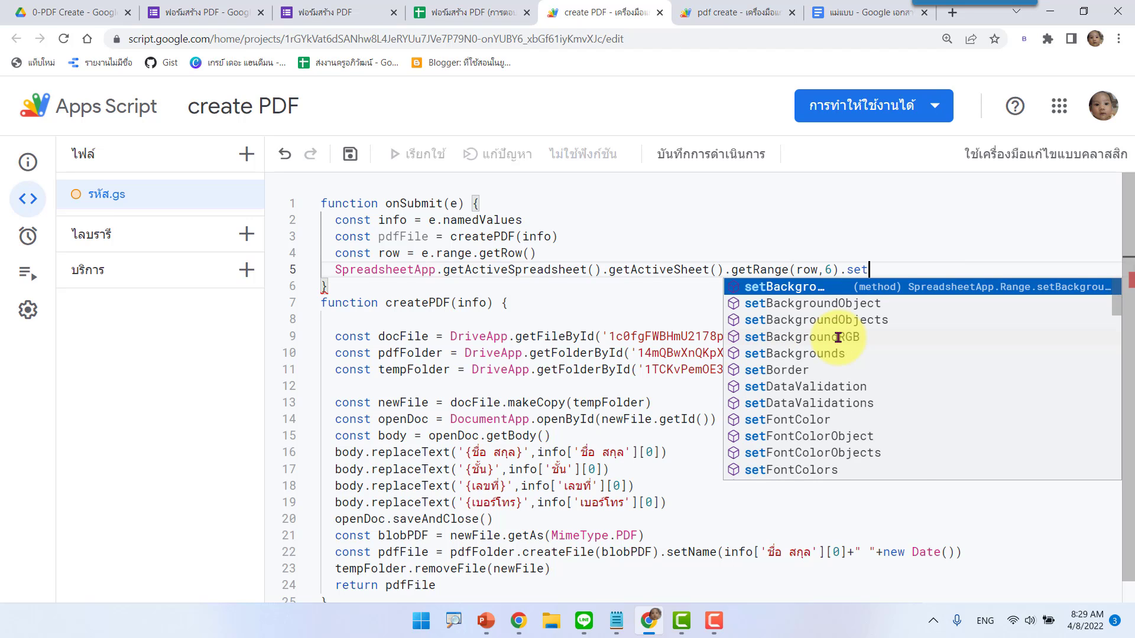
text(V)
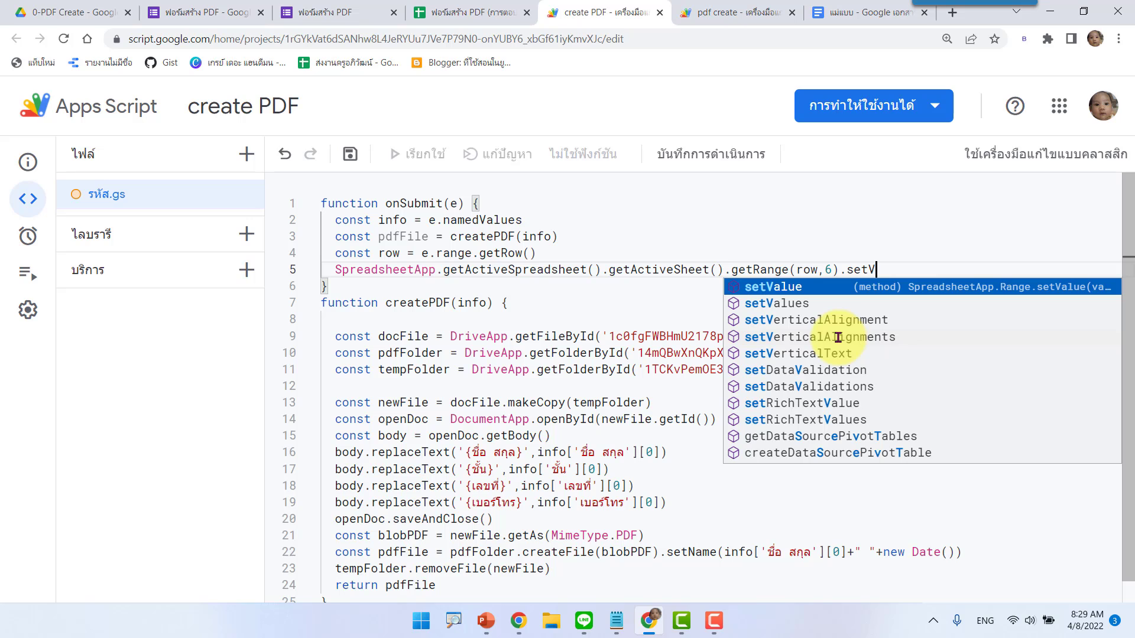
Complete the chained call as .setValue() after getRange(row,6).
key(Return)
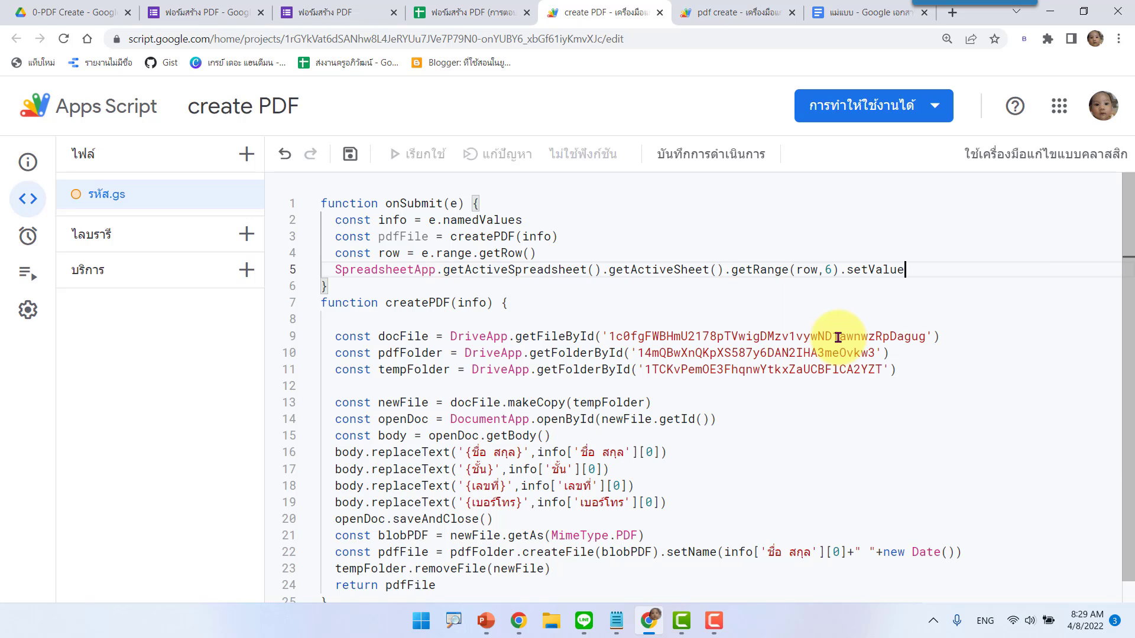
text(()
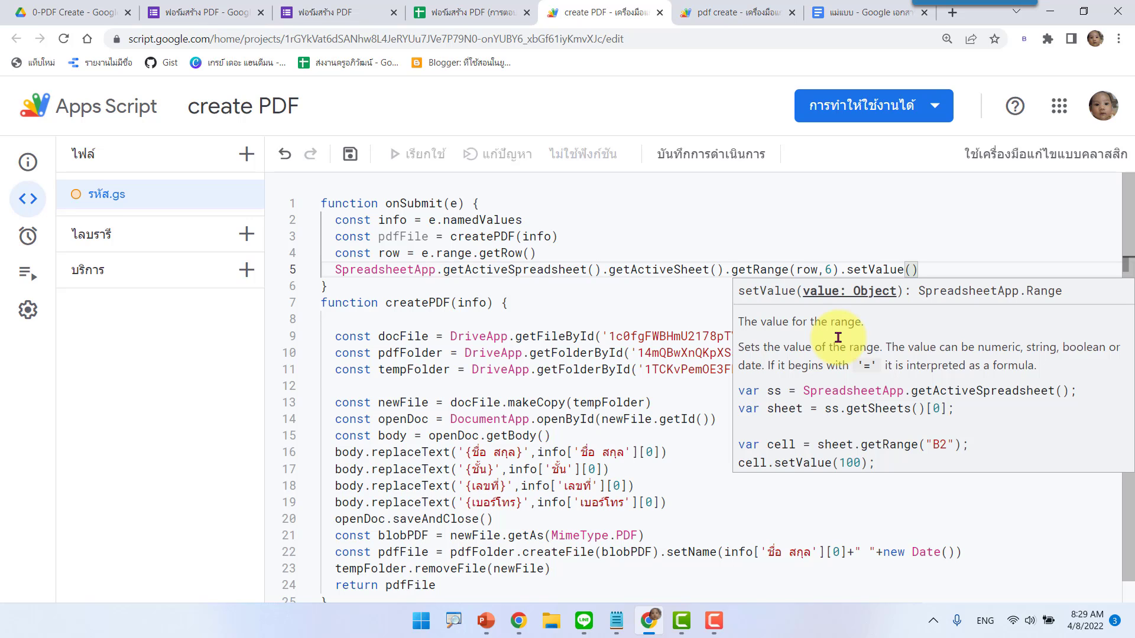
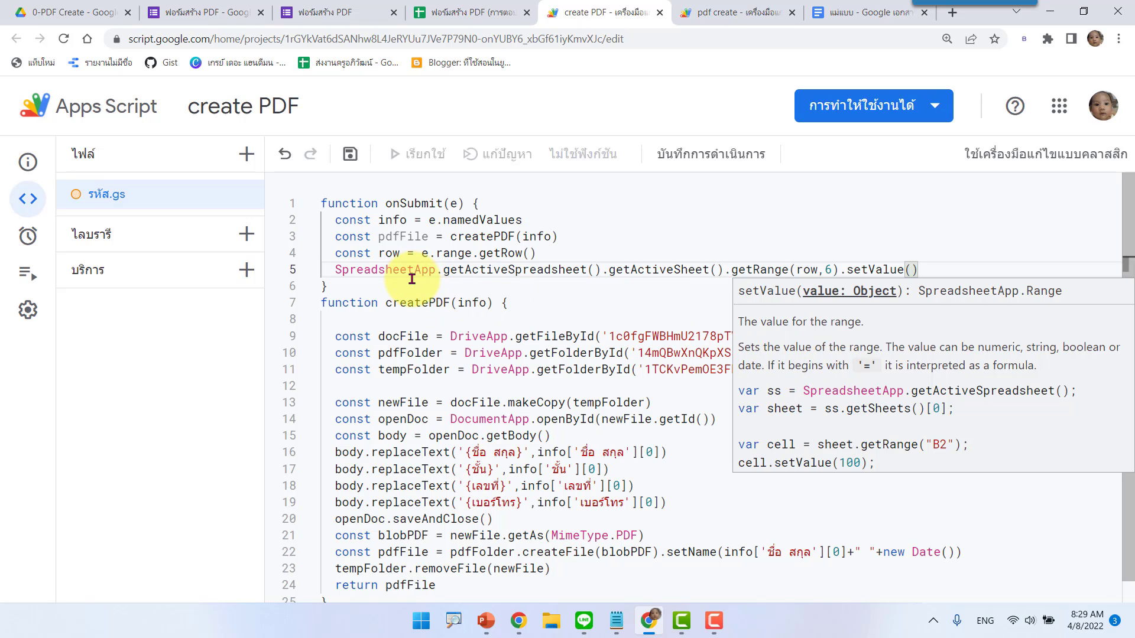
Paste pdfFile into the setValue call on line 5 and complete it to pdfFile.getUrl.
double_click(408, 237)
key(ctrl+c)
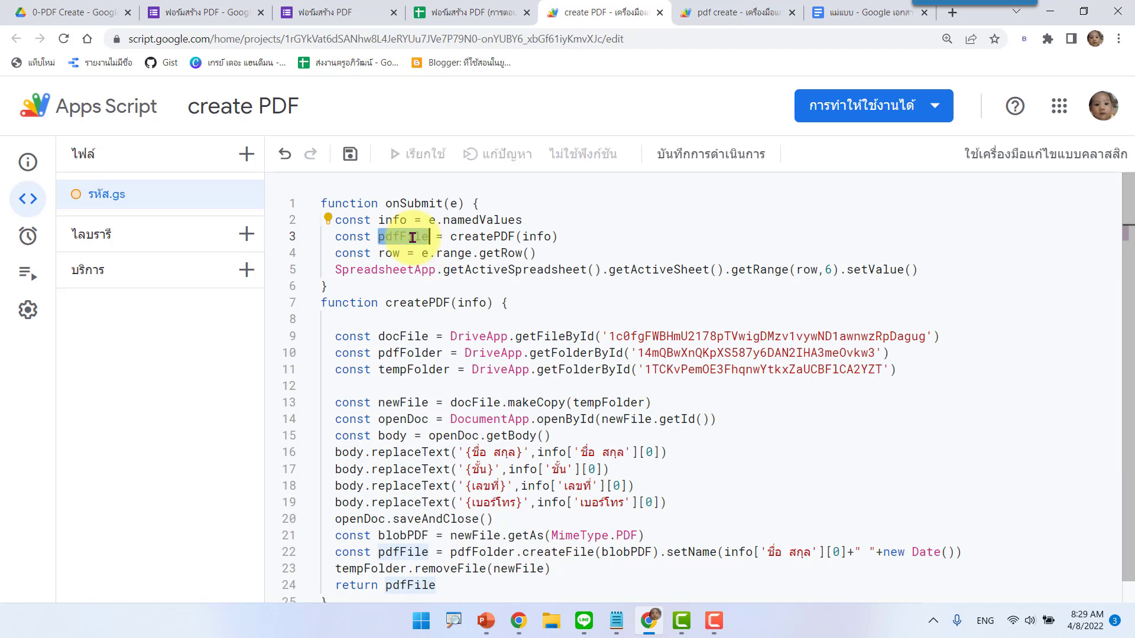
click(912, 270)
key(ctrl+v)
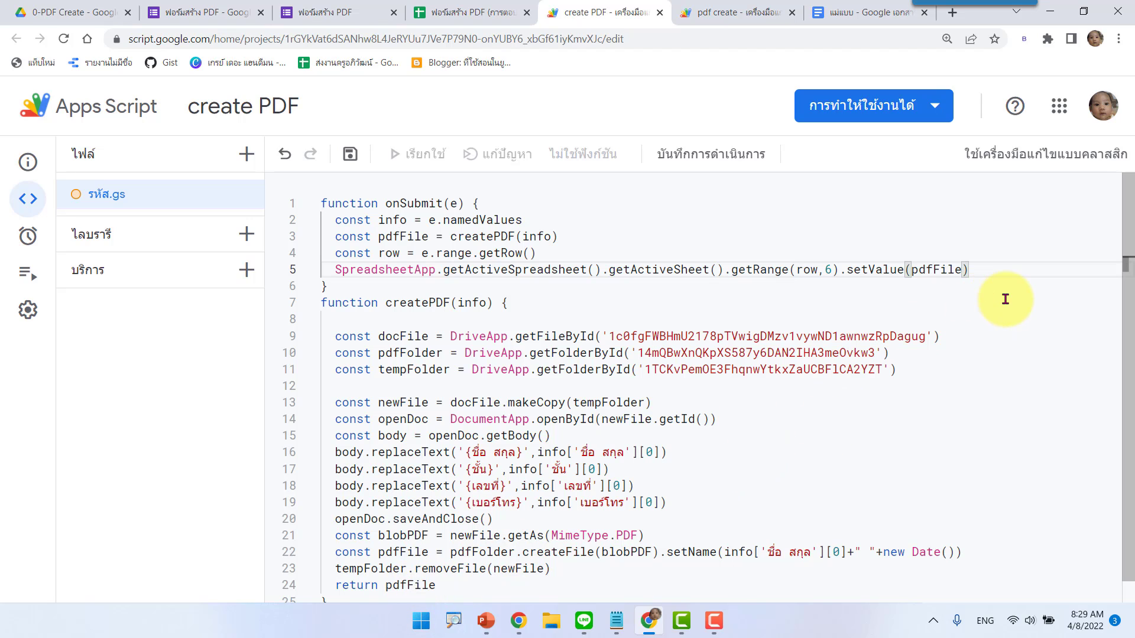
text(.)
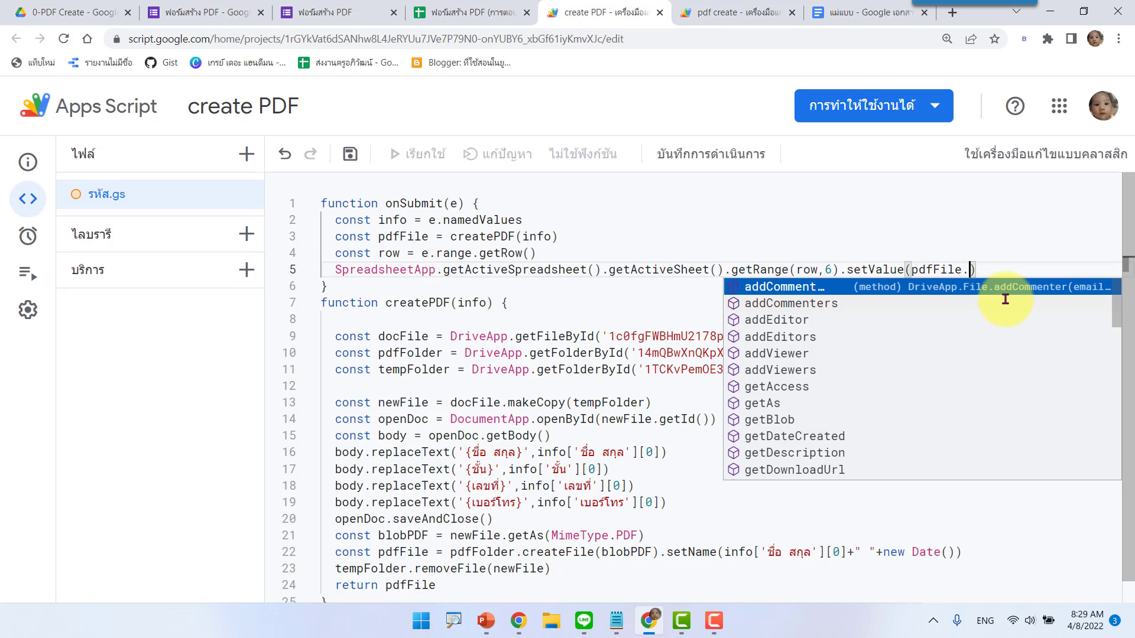
text(get)
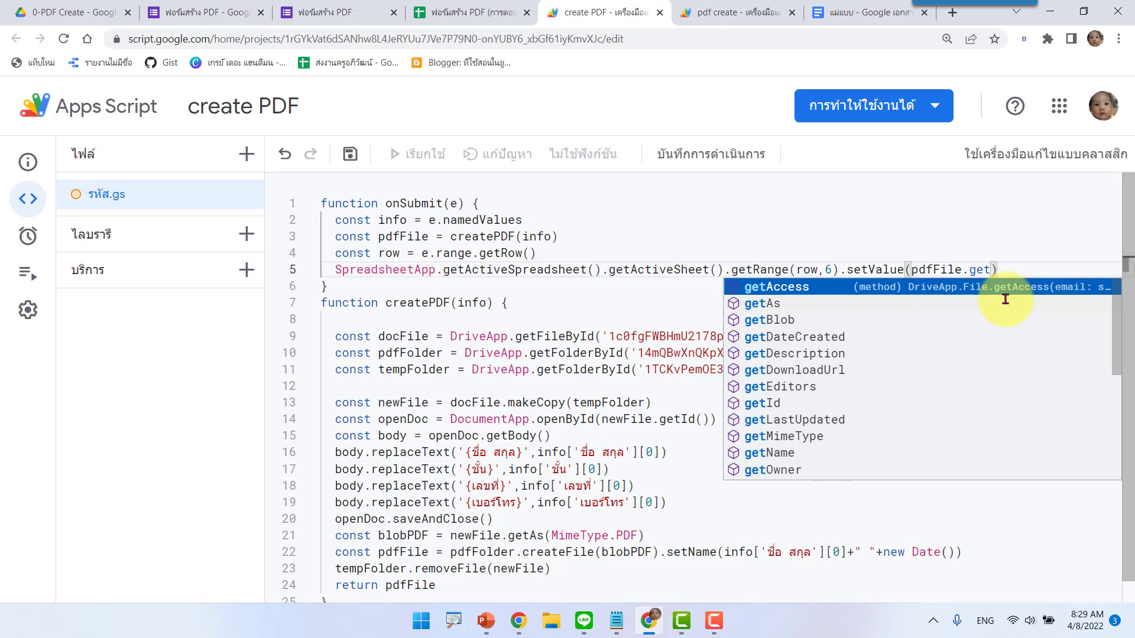
text(U)
key(Return)
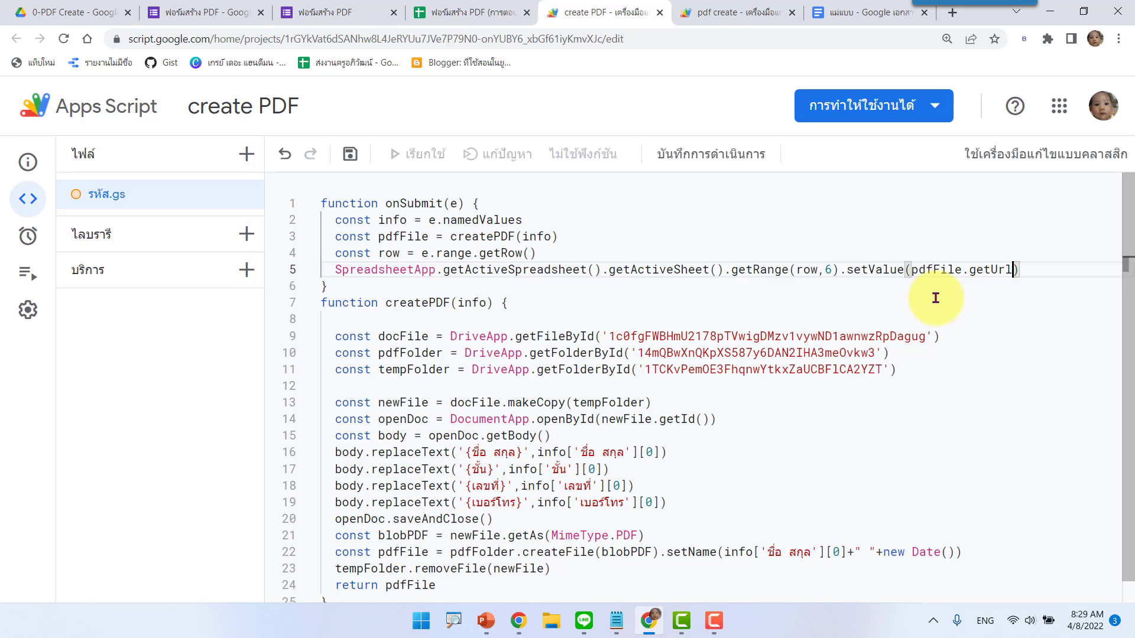
Review line 5's setValue into column 6 of getRange, then save the script project.
double_click(865, 272)
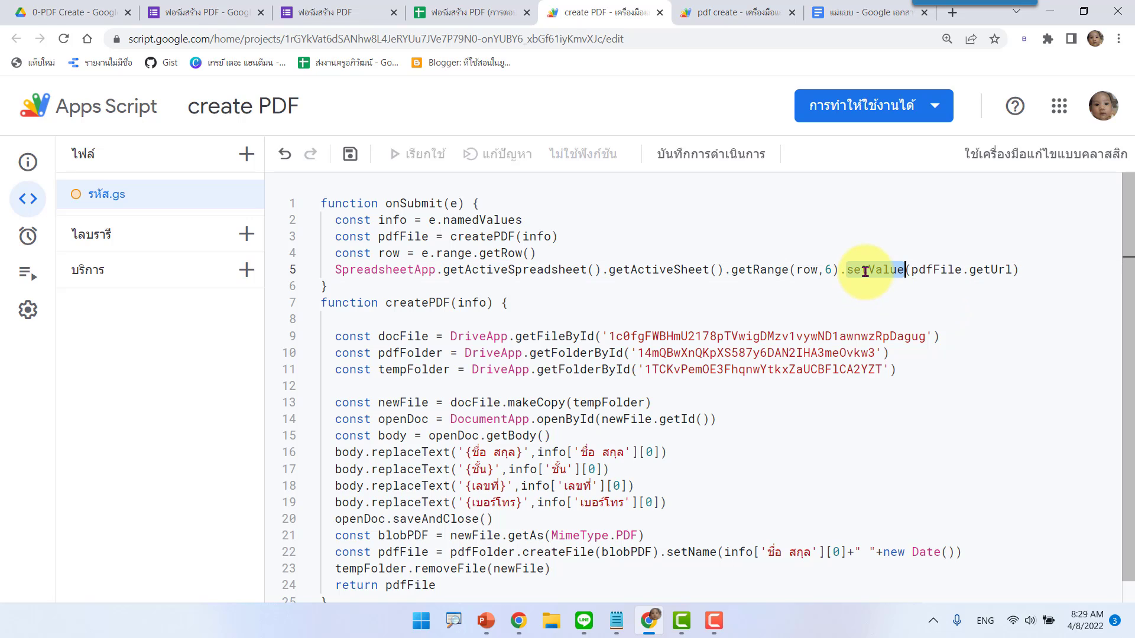
click(833, 269)
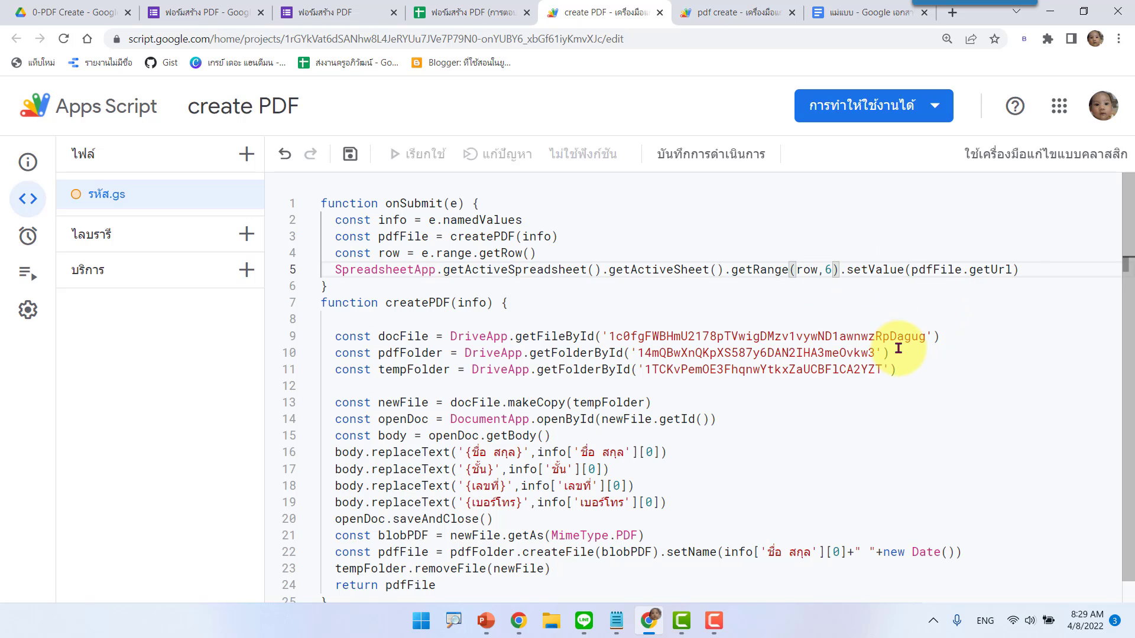
click(1039, 271)
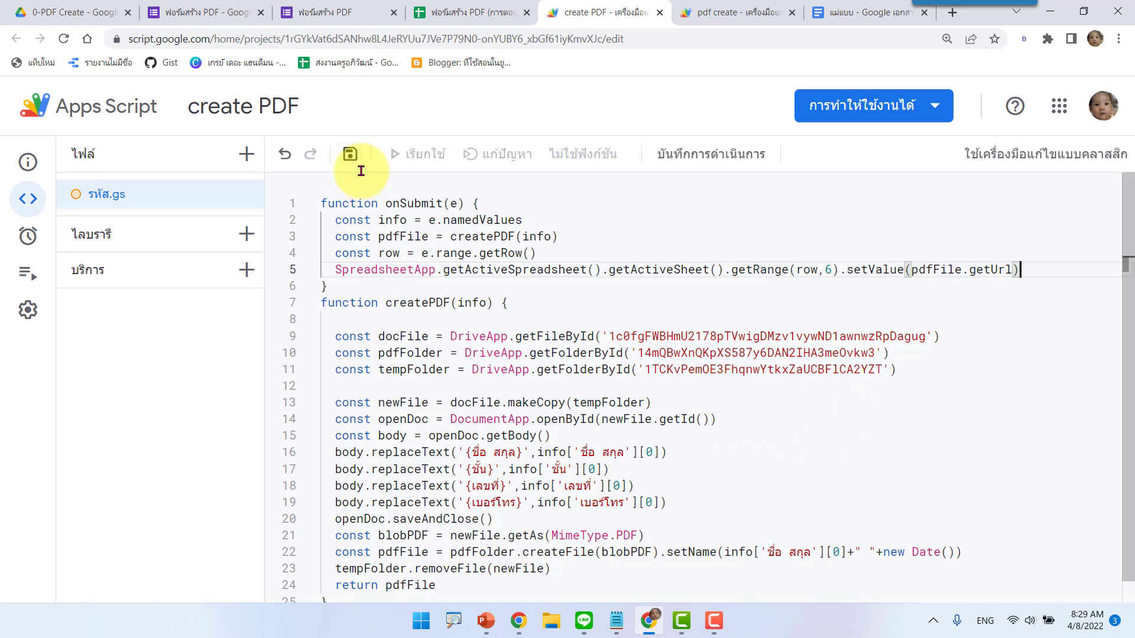
click(352, 154)
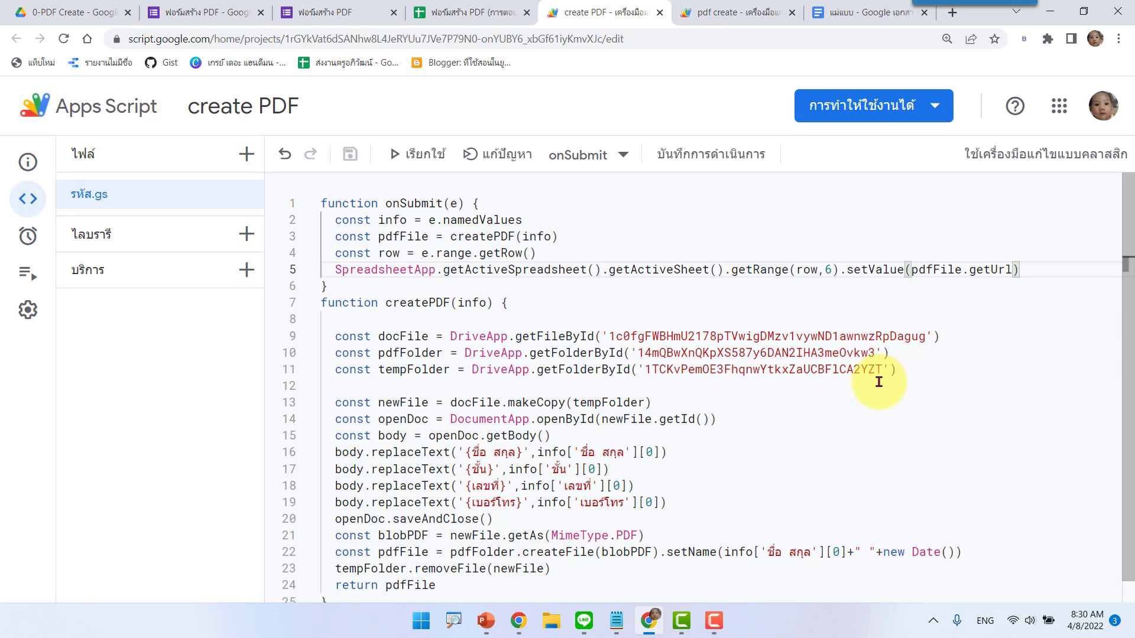
scroll(899, 382, down, 1)
scroll(898, 382, up, 1)
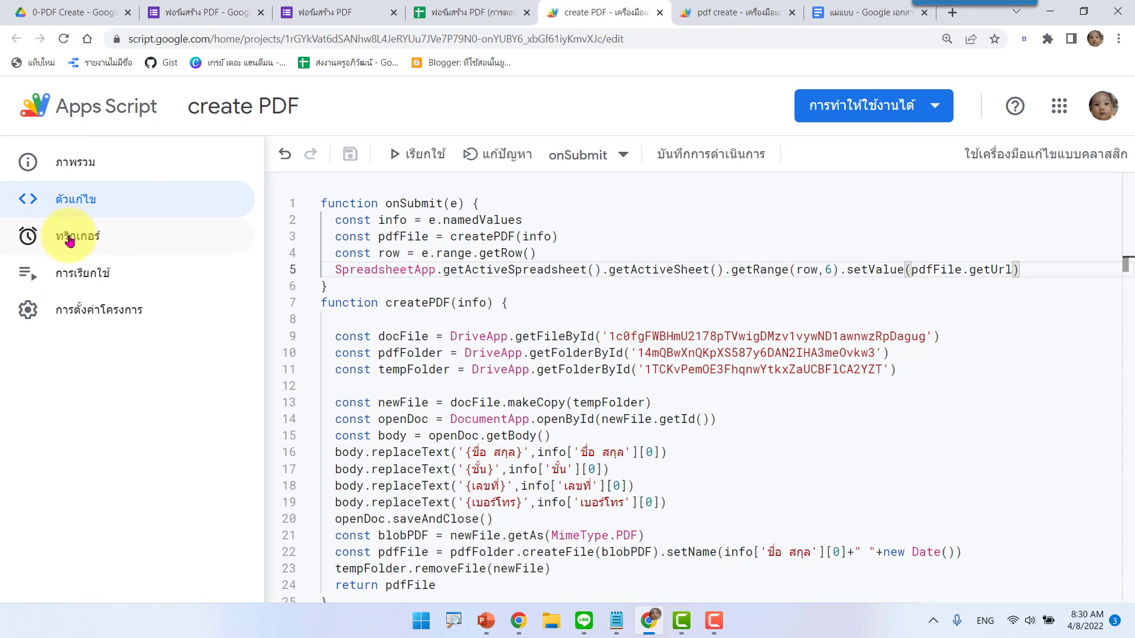
Add an onSubmit trigger from the spreadsheet with event type On form submit and save it.
click(69, 239)
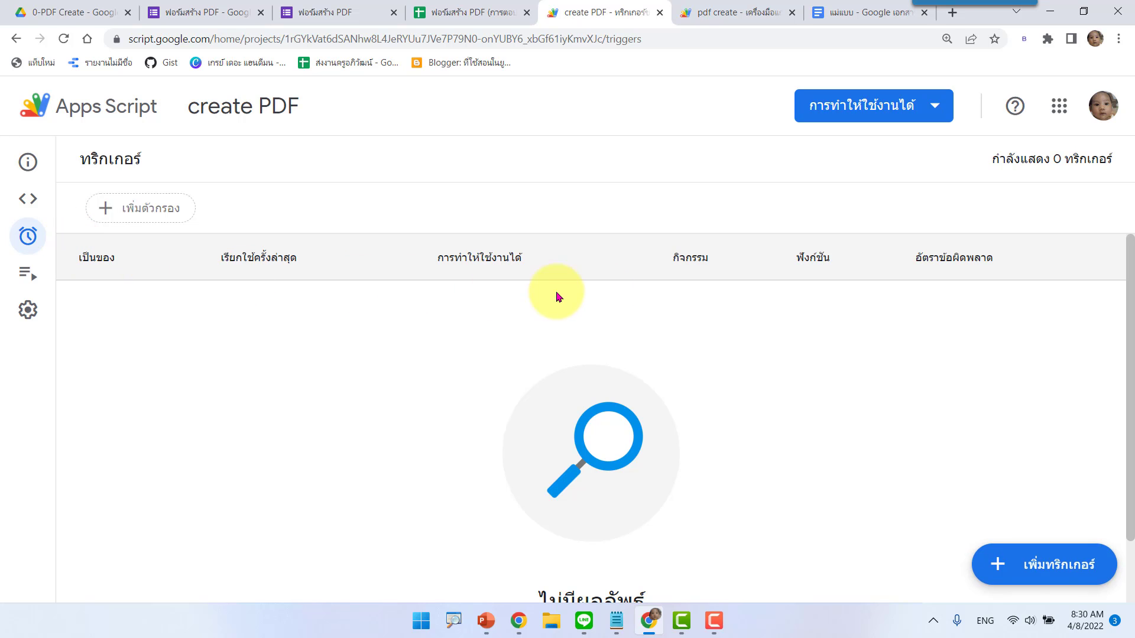
click(1014, 561)
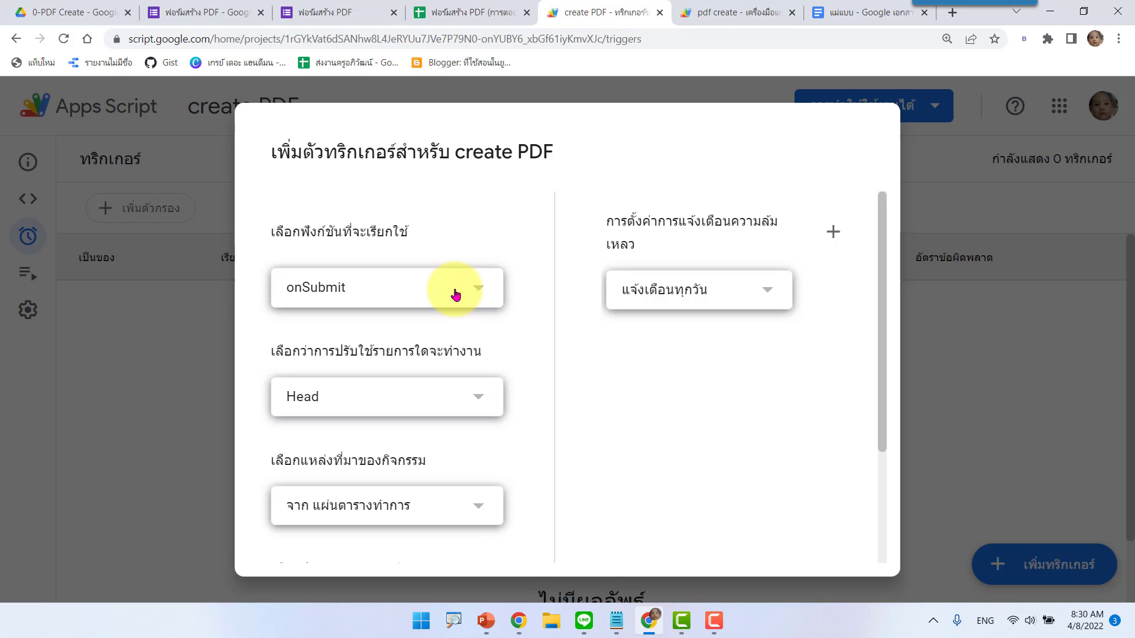
scroll(520, 366, down, 3)
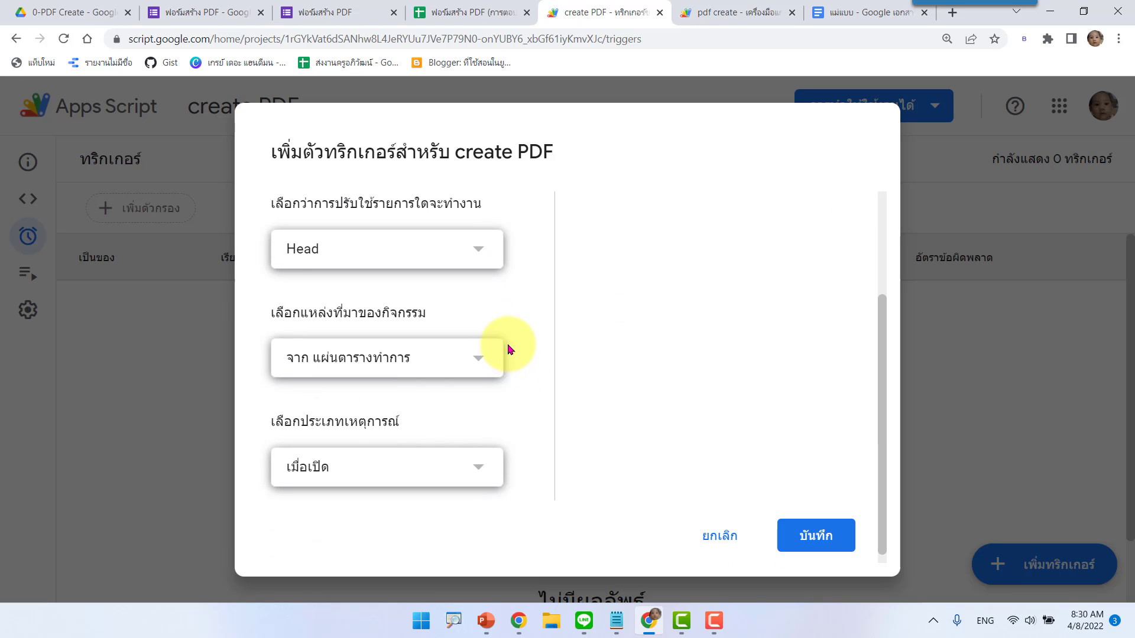
scroll(497, 423, down, 1)
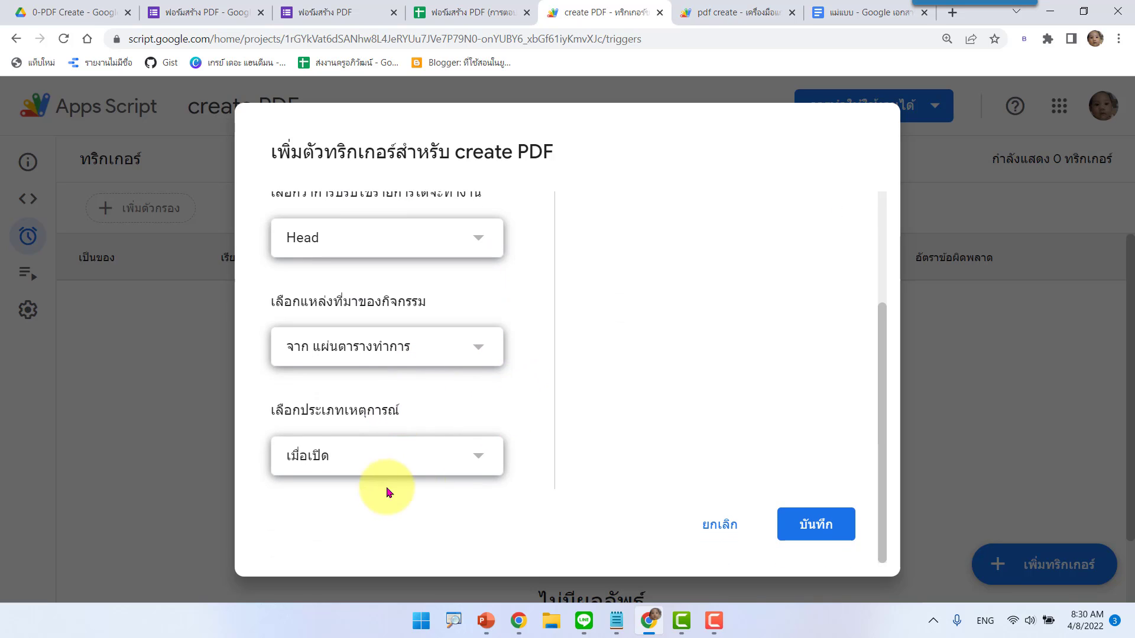
click(443, 464)
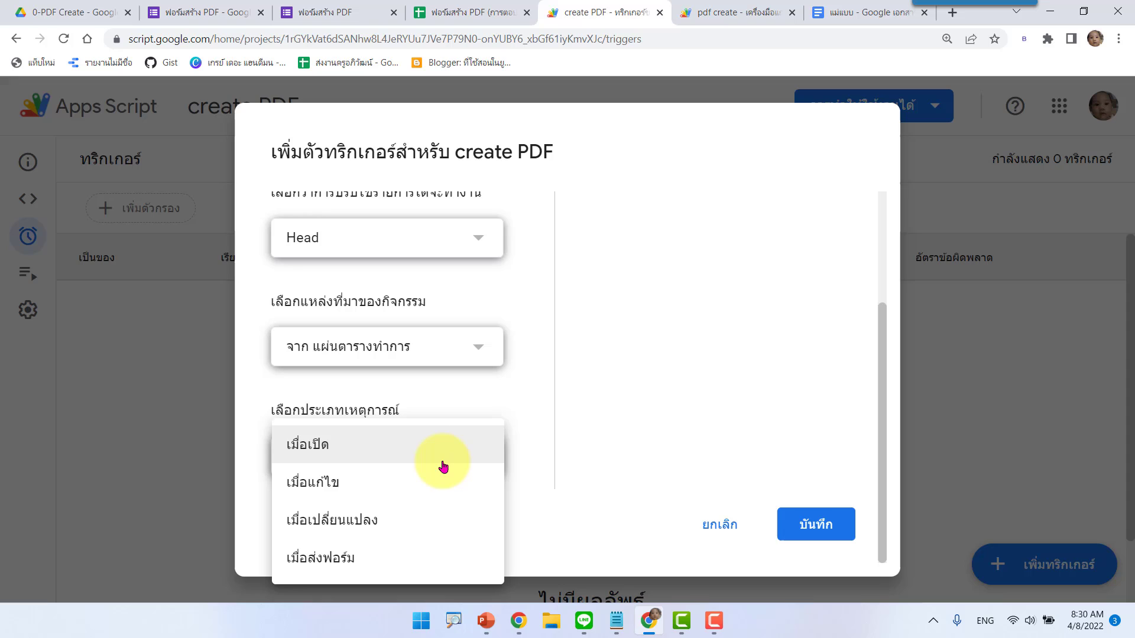
click(358, 557)
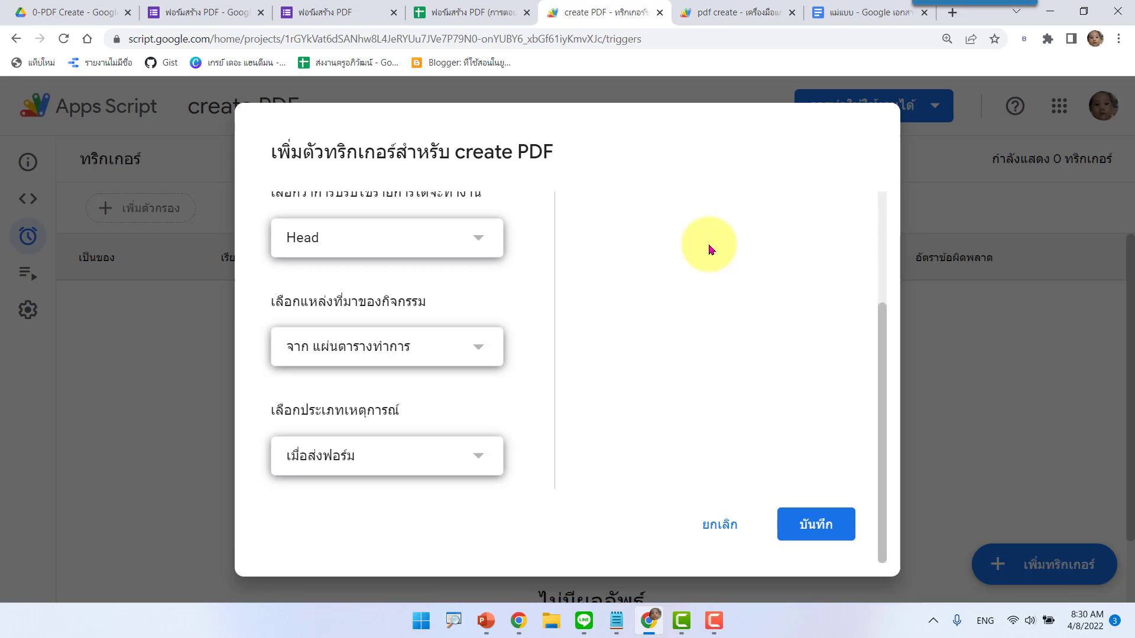
click(818, 523)
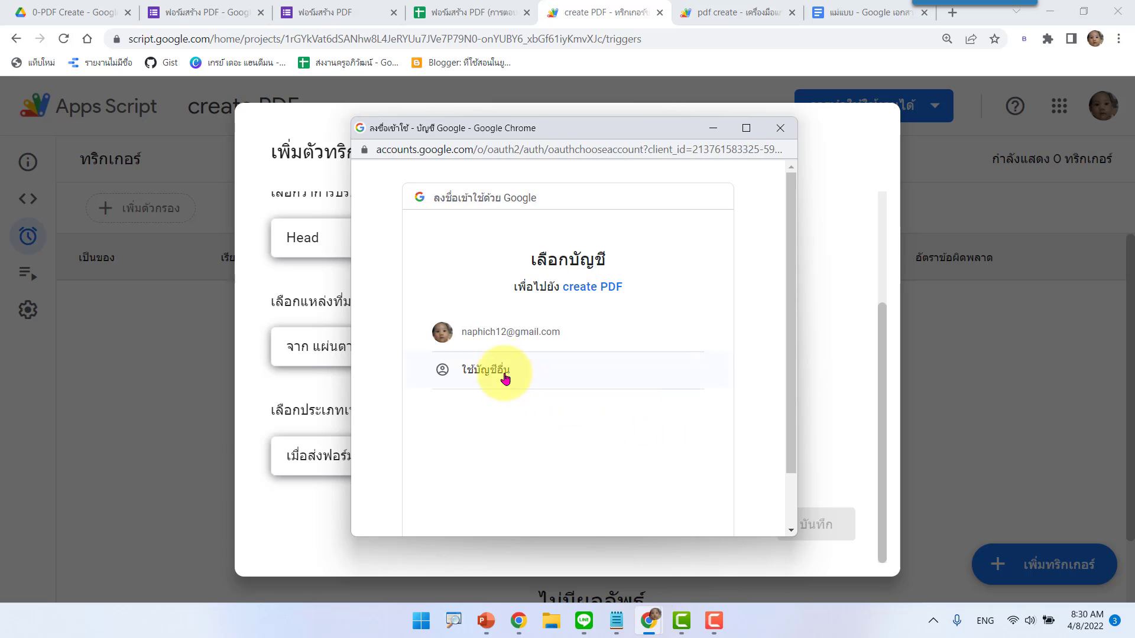
Authorise the account via Advanced, Go to create PDF (unsafe) and Allow, then return to the editor.
click(538, 332)
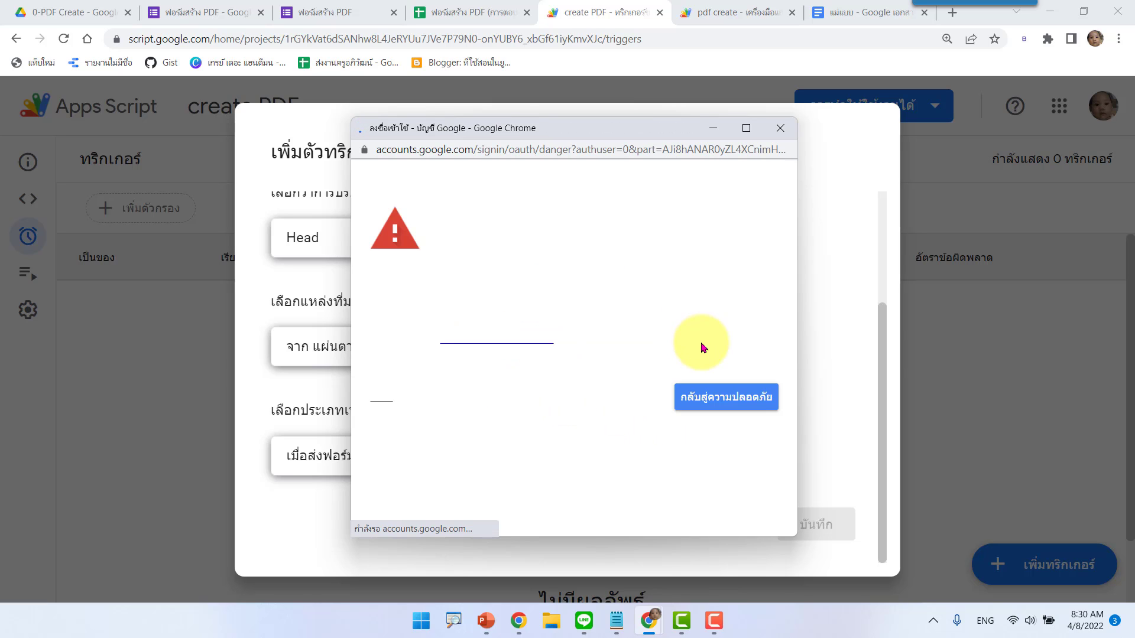
click(380, 402)
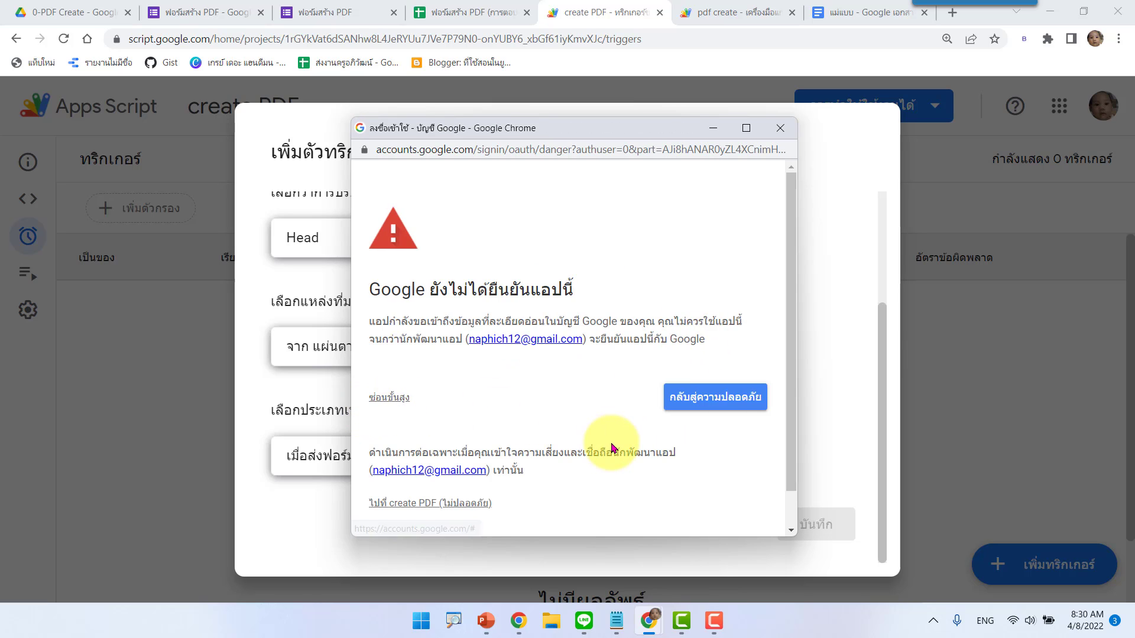
scroll(609, 449, down, 1)
click(451, 464)
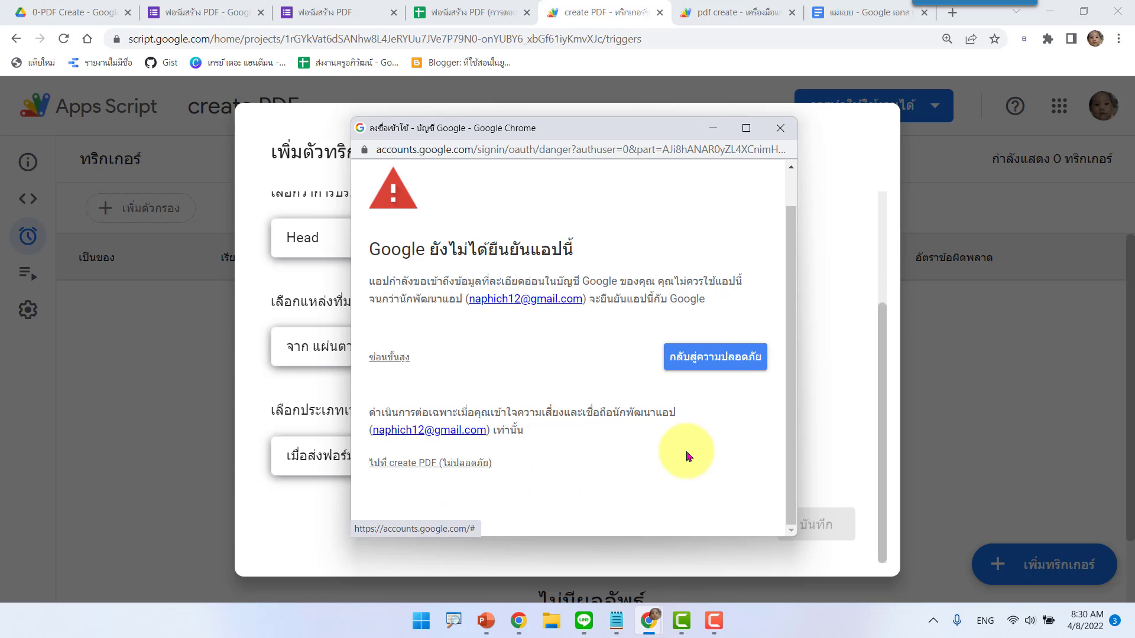
scroll(710, 440, down, 5)
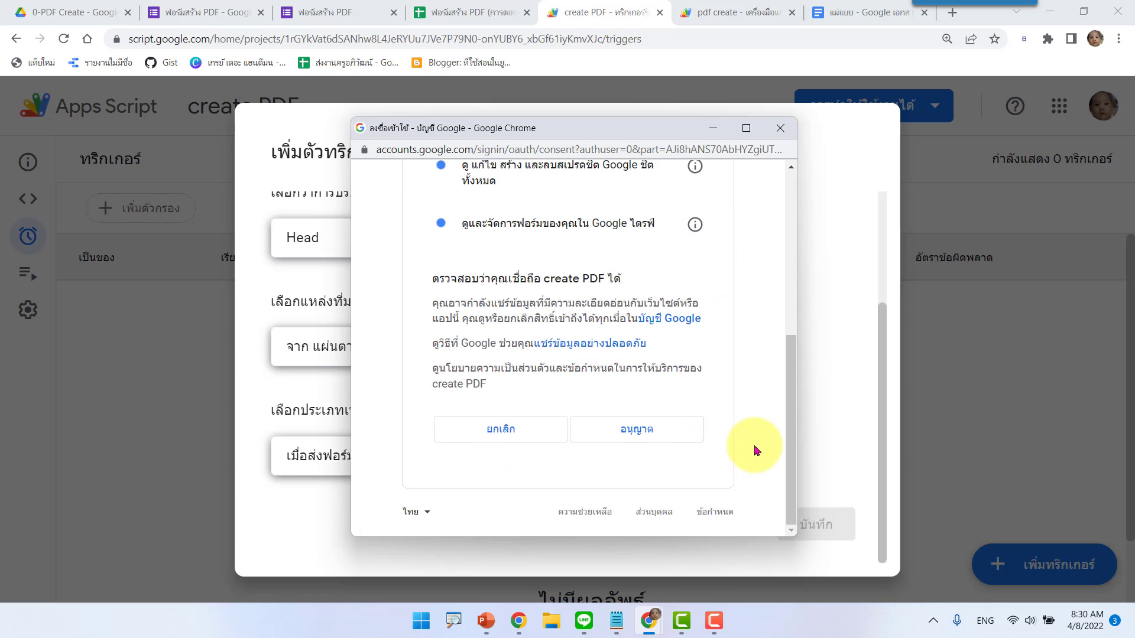
click(662, 426)
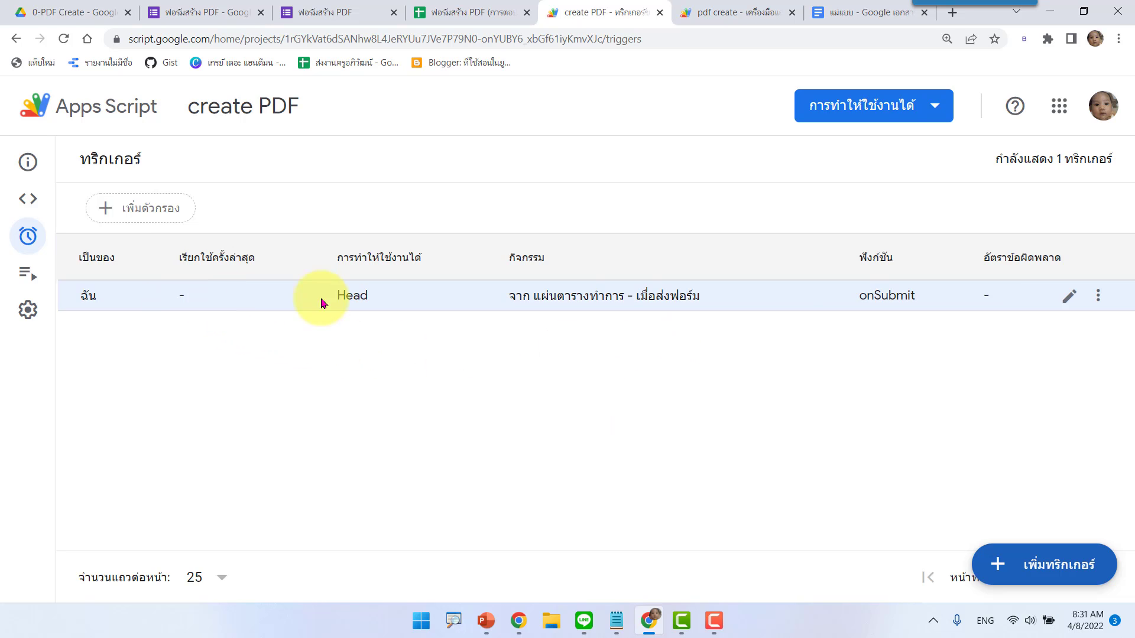
click(36, 206)
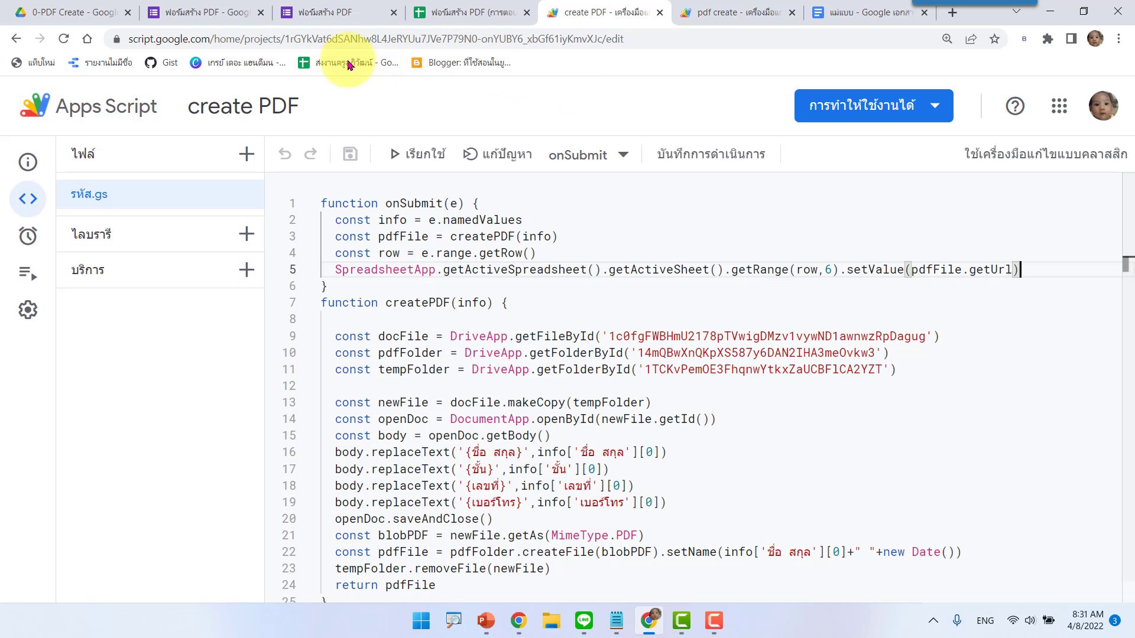
Reload the ฟอร์มสร้าง PDF form, enter a student's name, class ม.5/1, number 5, phone number, and submit.
click(311, 12)
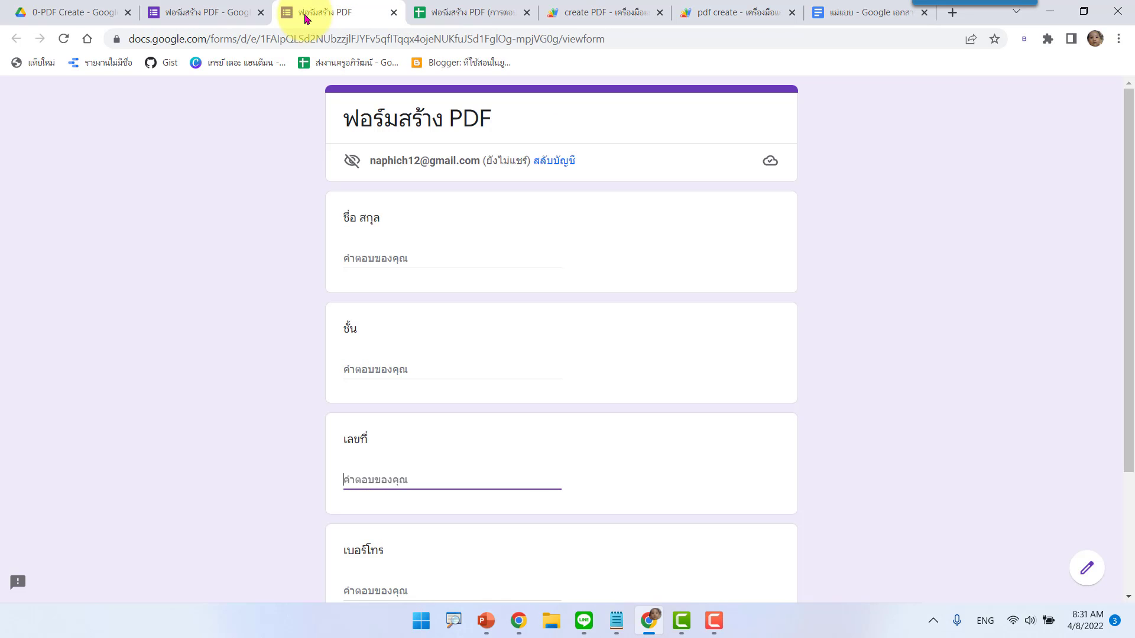
click(63, 39)
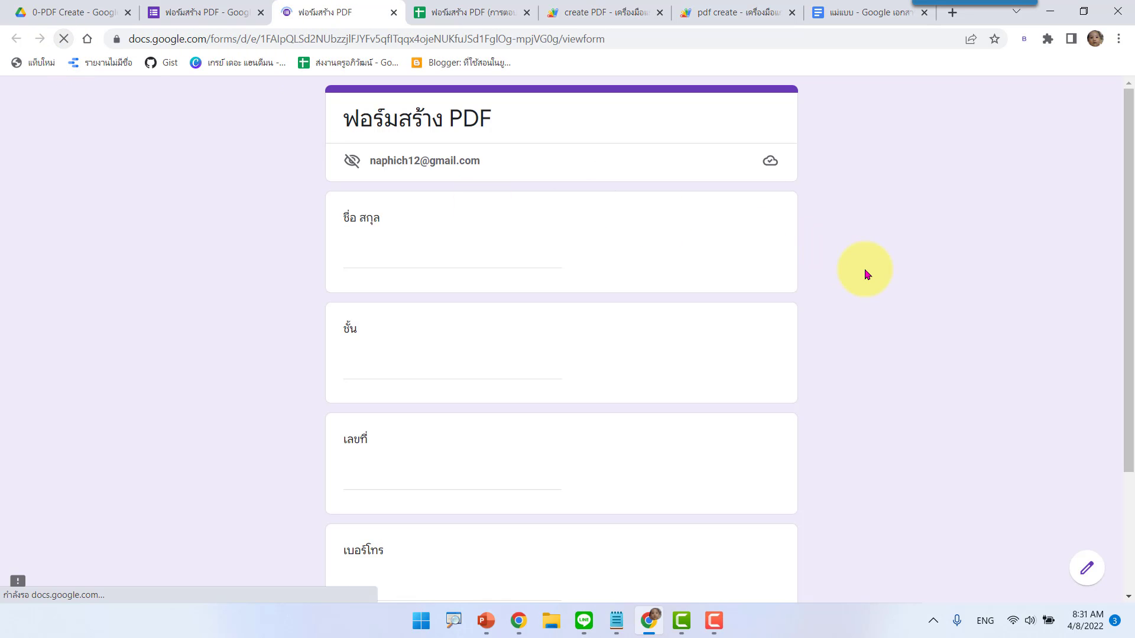
click(378, 255)
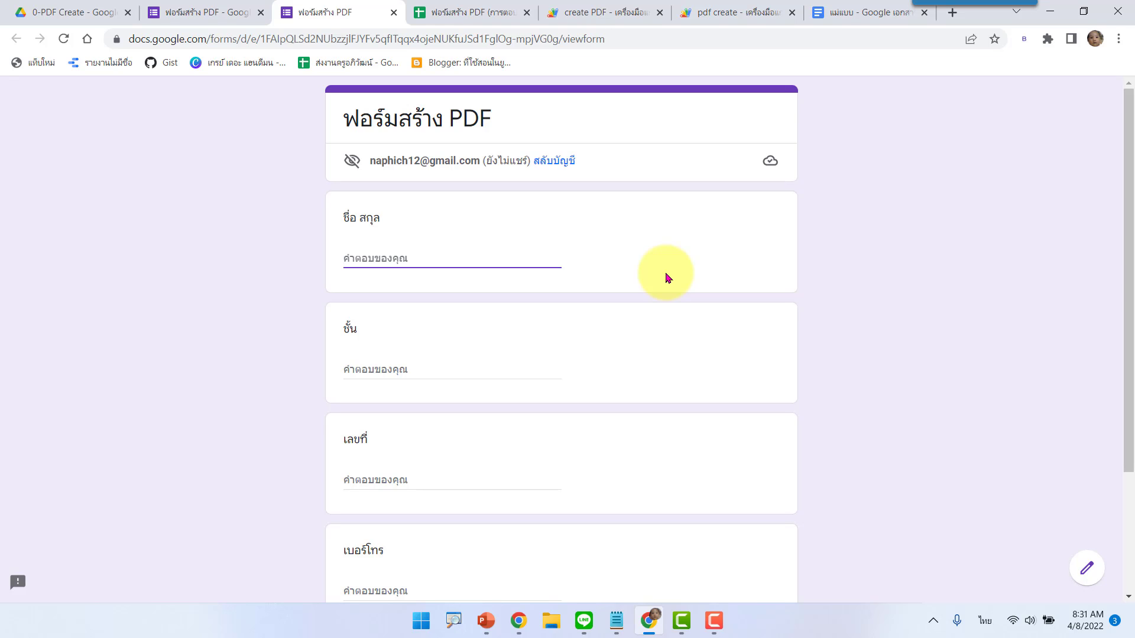
text(สมป)
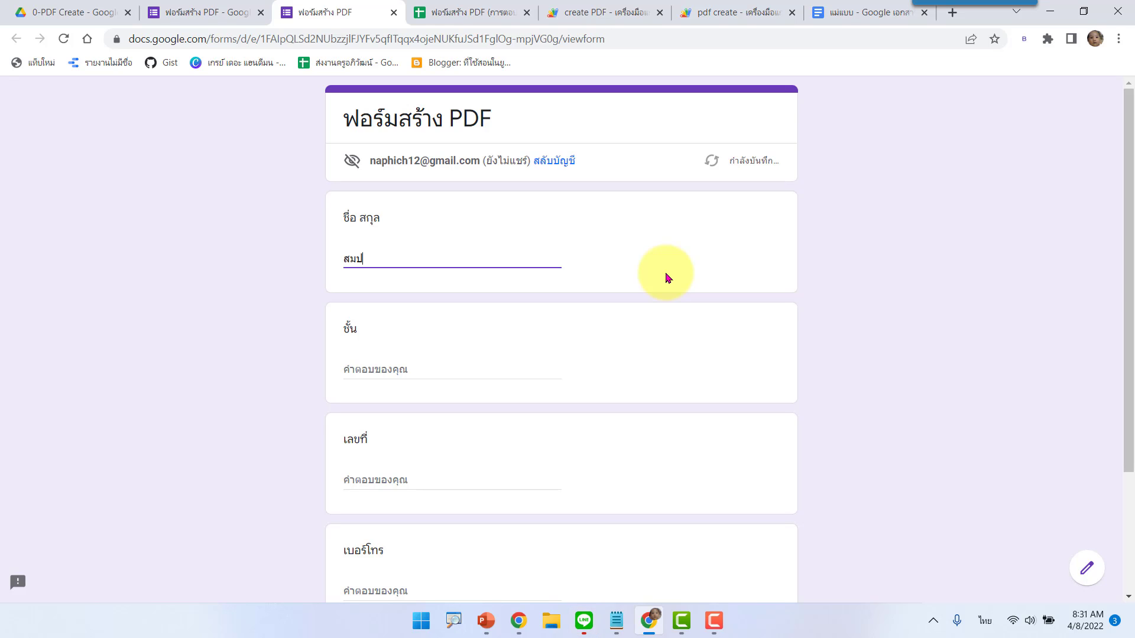
text(อง คนสวย)
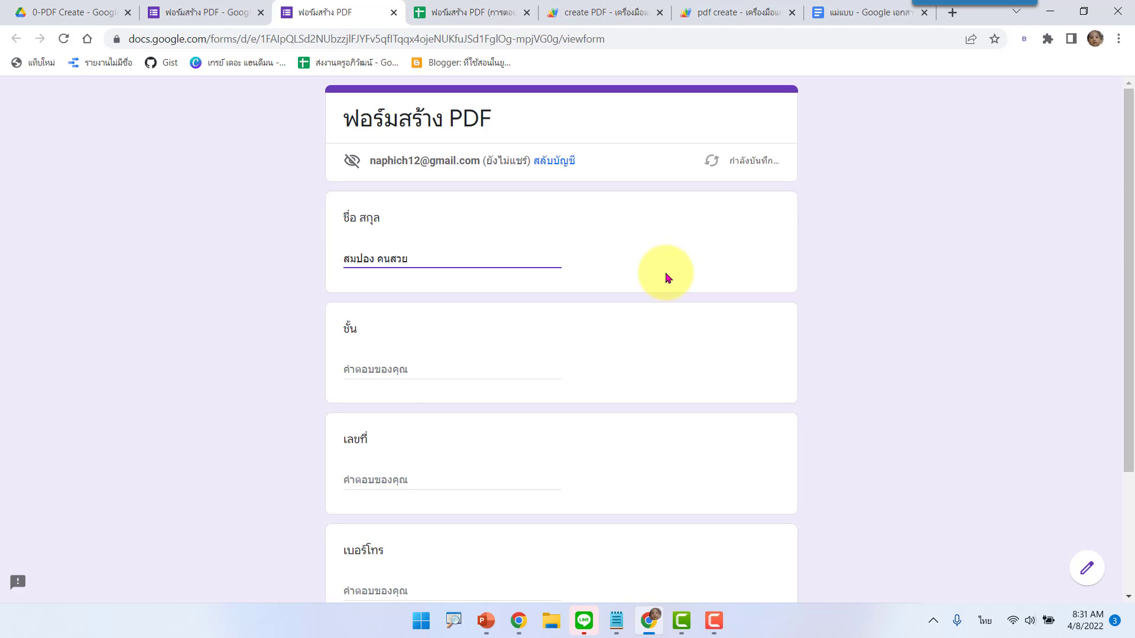
click(404, 376)
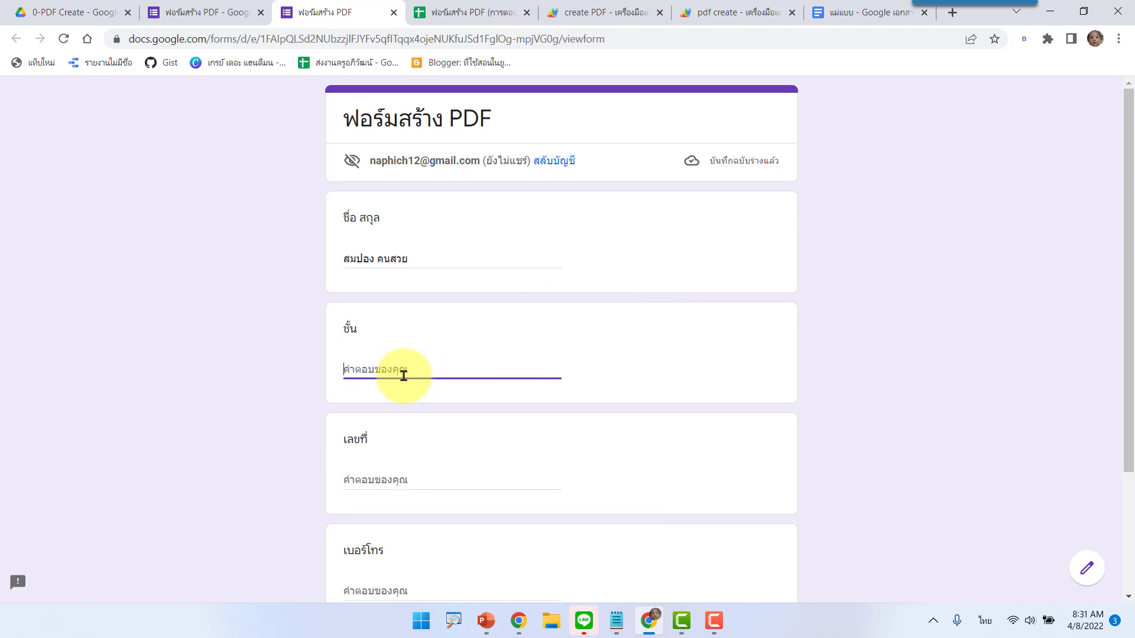
text(ม.5/1)
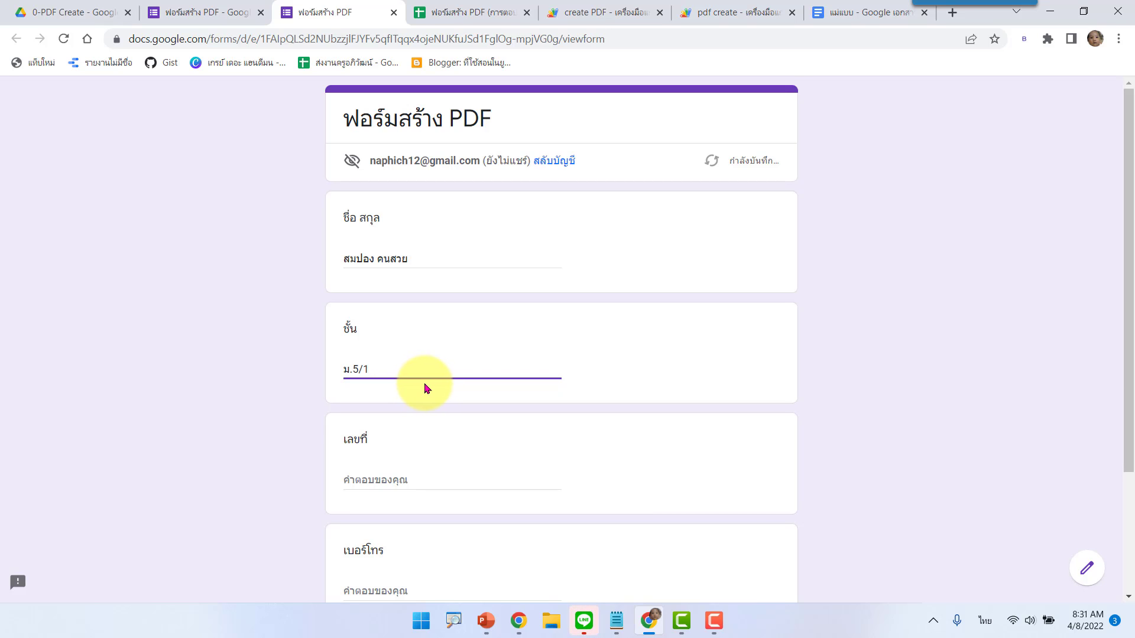
scroll(432, 385, down, 3)
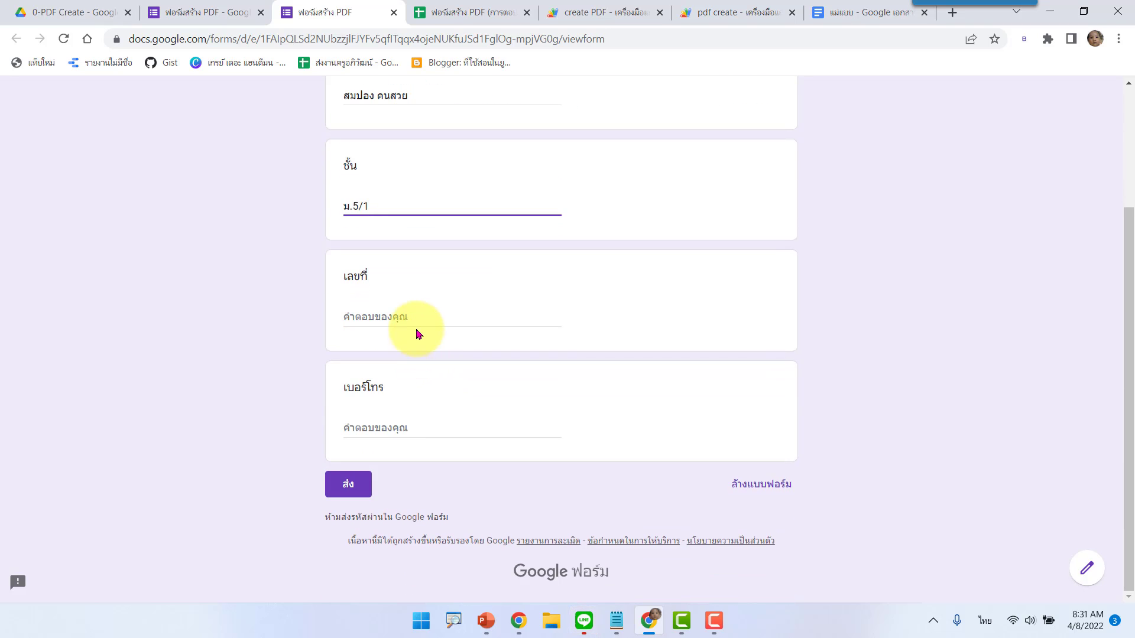
click(415, 314)
text(5)
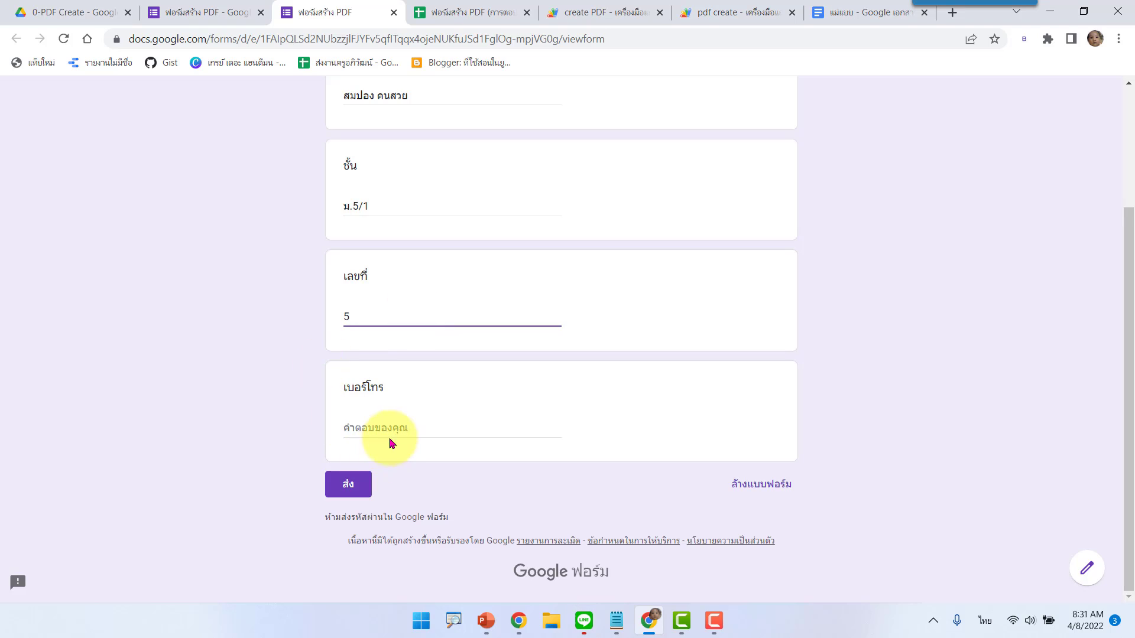
click(390, 430)
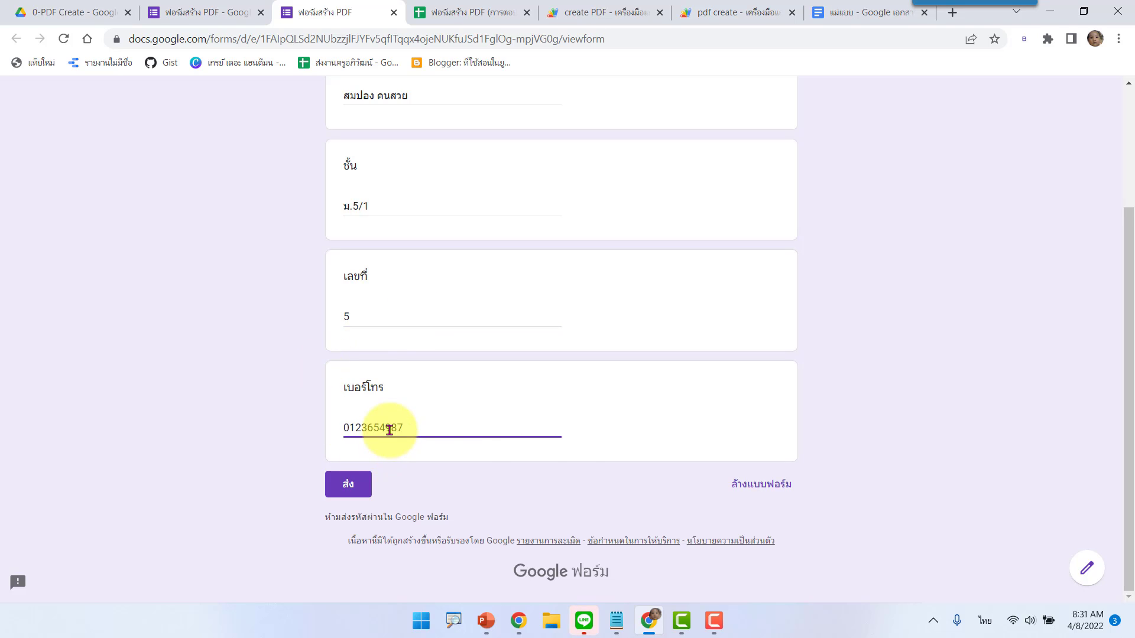
click(347, 486)
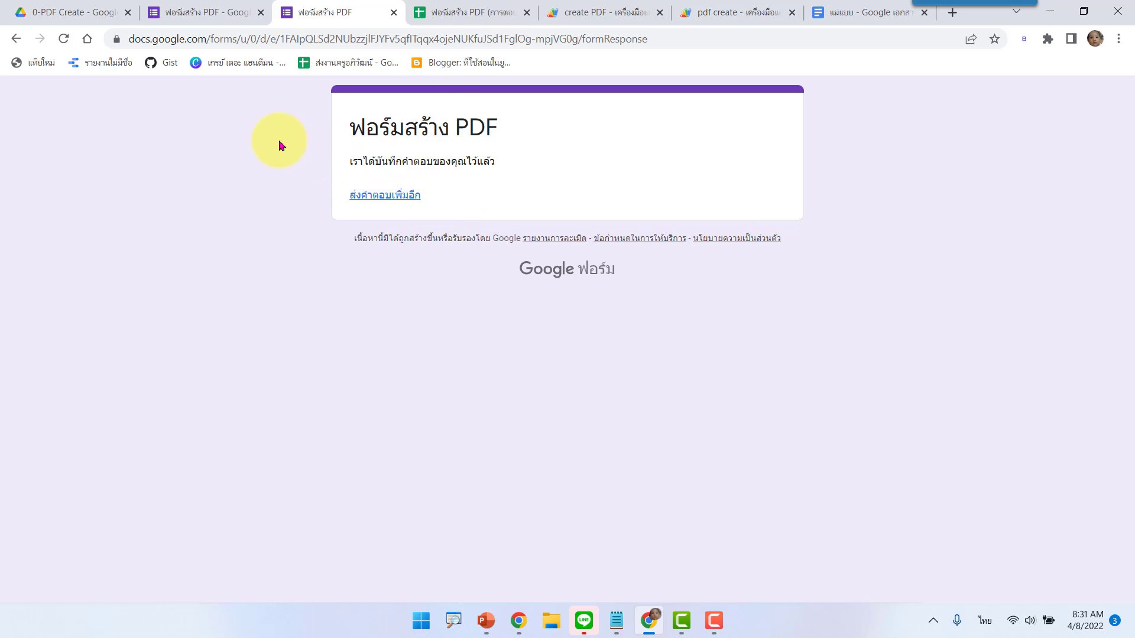
Open the PDF folder in 0-PDF Create and preview the newest generated PDF.
click(80, 14)
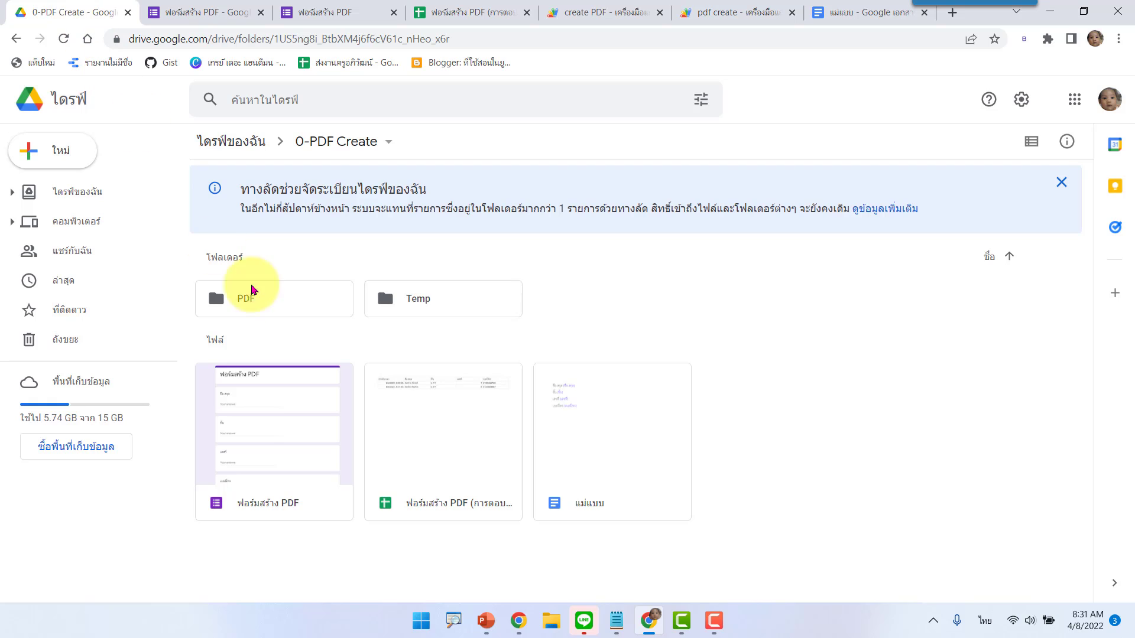
click(287, 300)
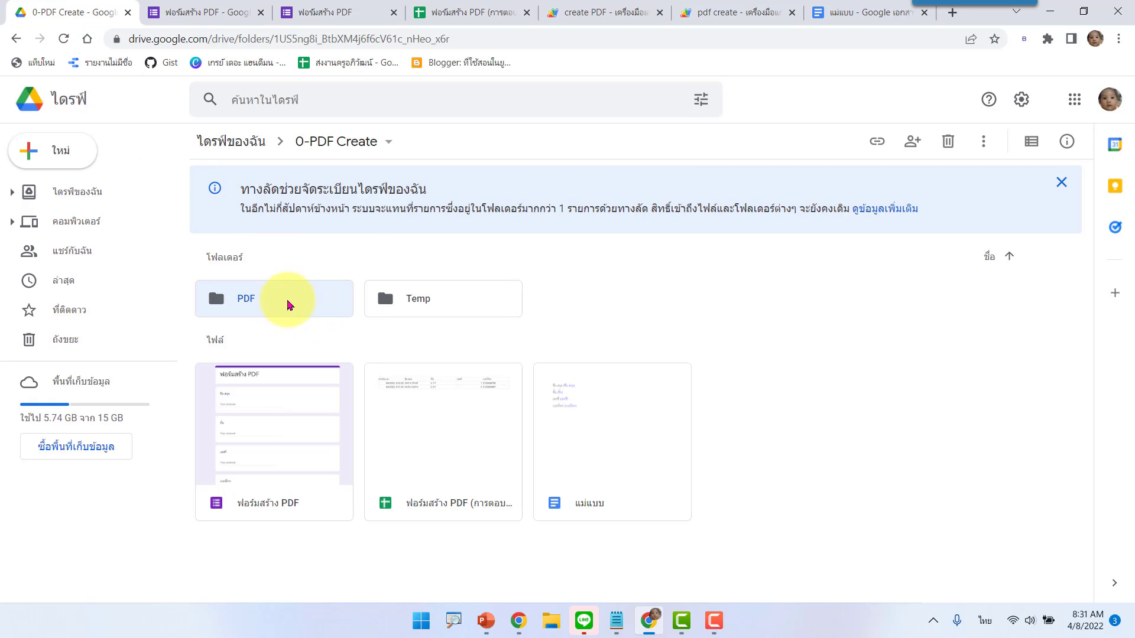
double_click(278, 302)
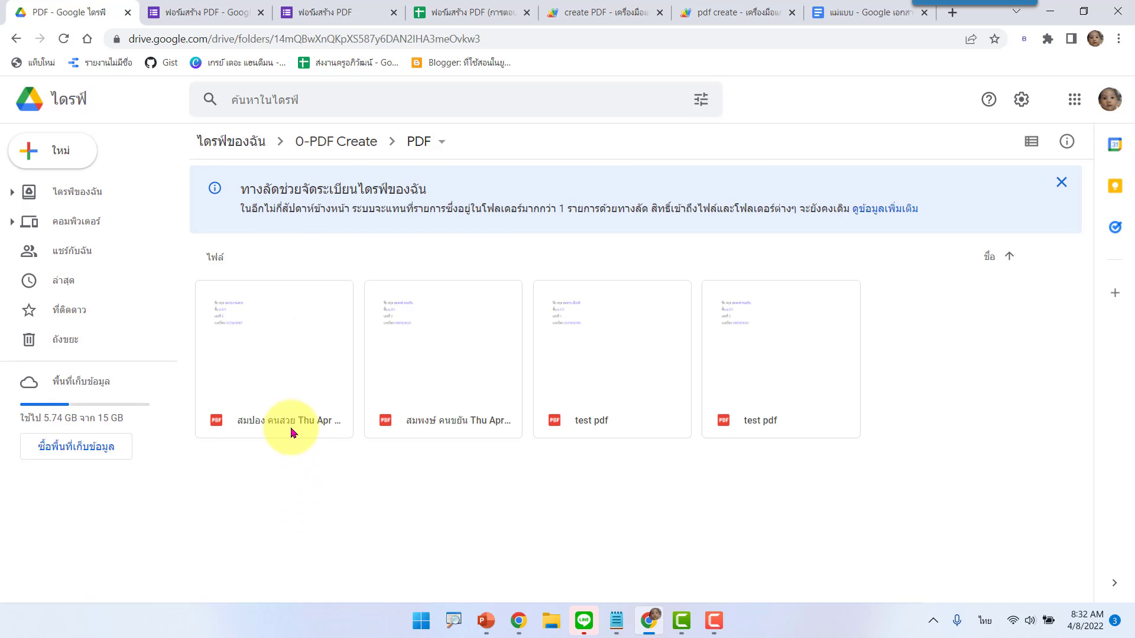
double_click(279, 392)
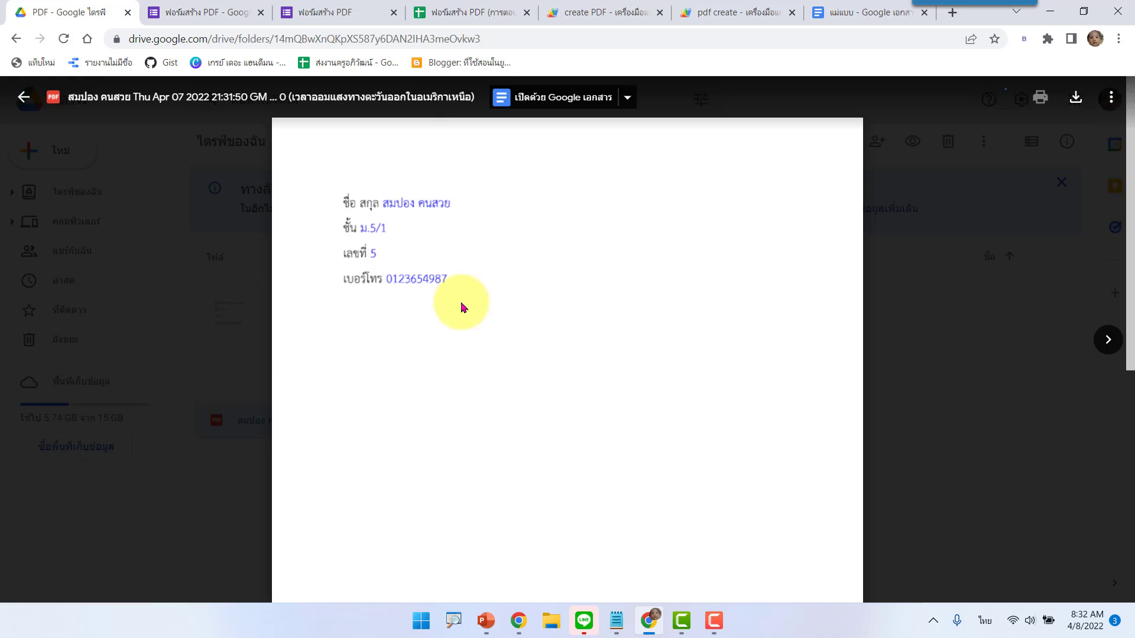
mouse_move(567, 373)
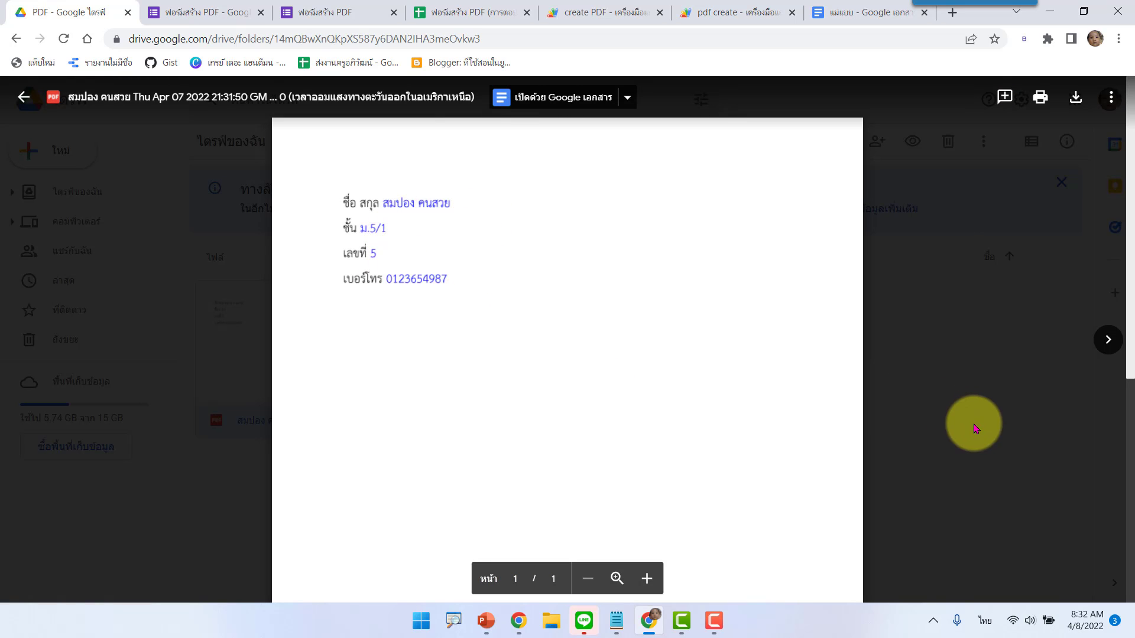
click(975, 429)
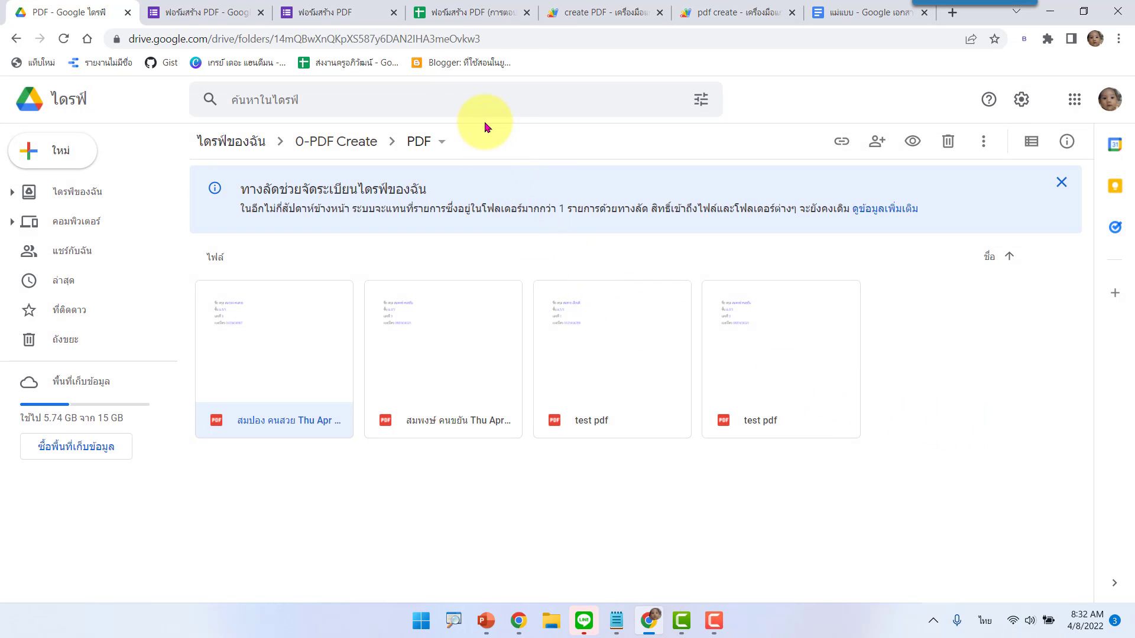
click(447, 13)
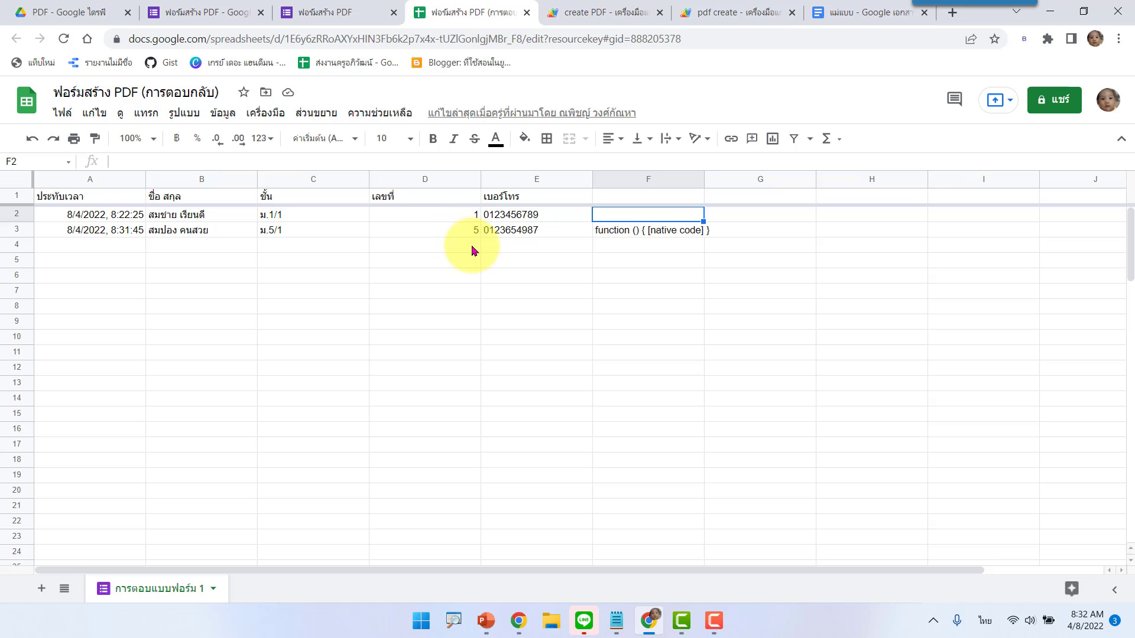
Inspect cell F3, which shows function text rather than the PDF link.
click(624, 235)
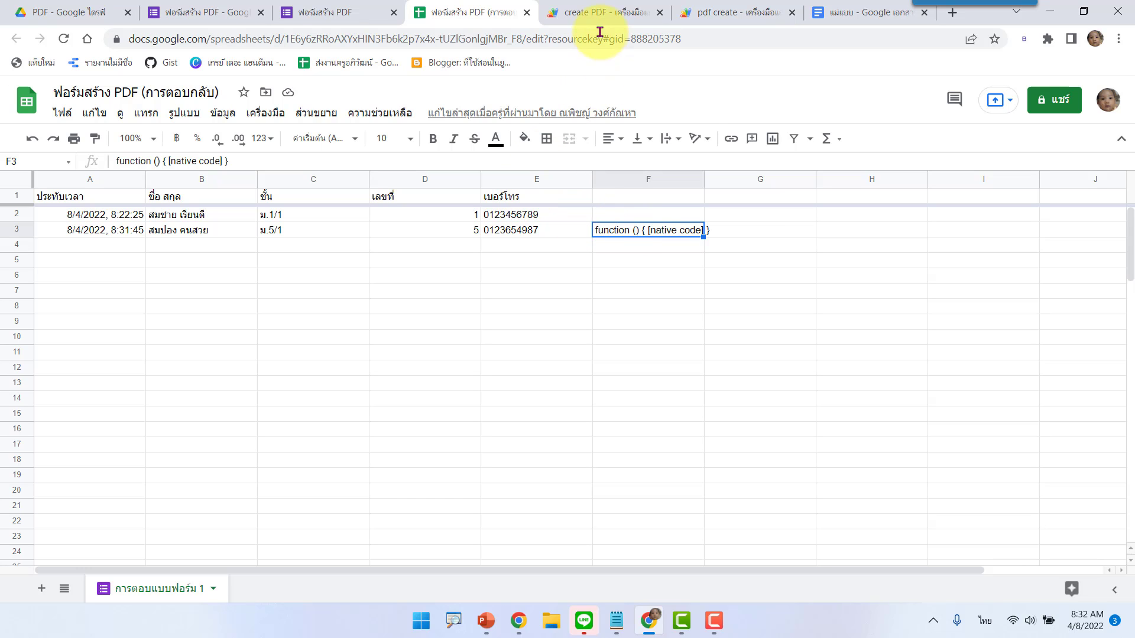
click(604, 13)
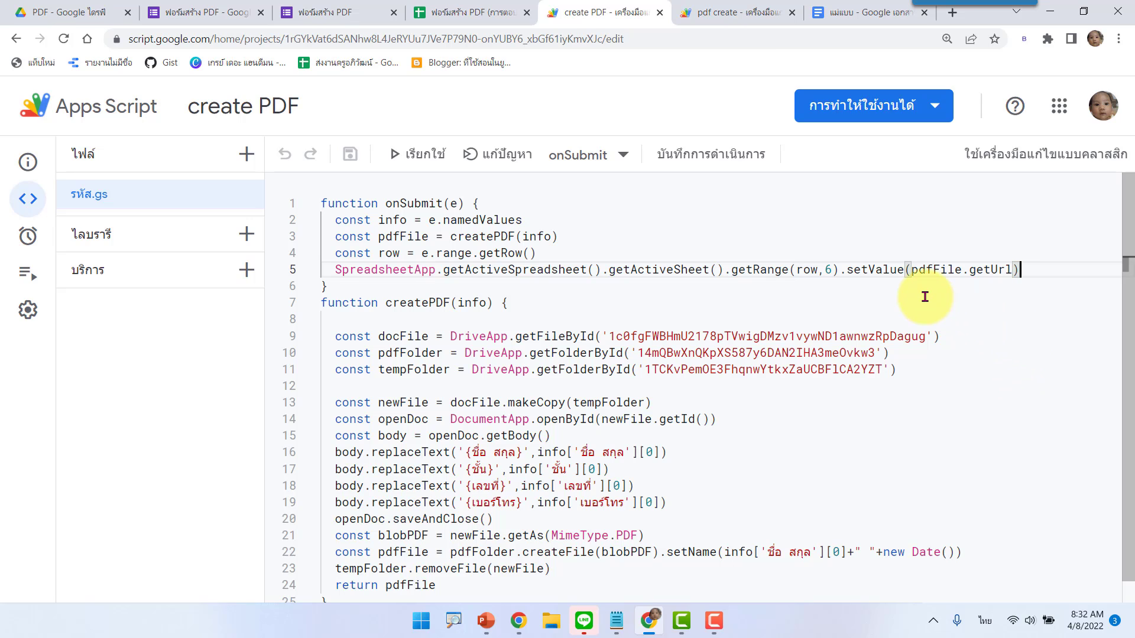
Change line 5 to pdfFile.getUrl() with parentheses and save the project.
click(1013, 269)
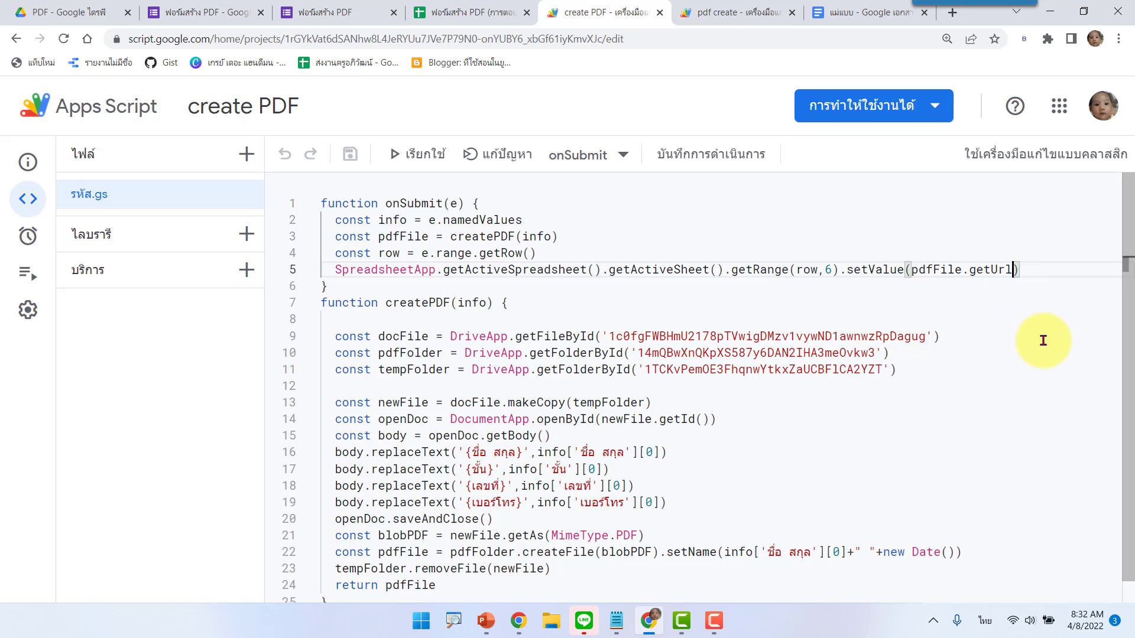
text(๖)
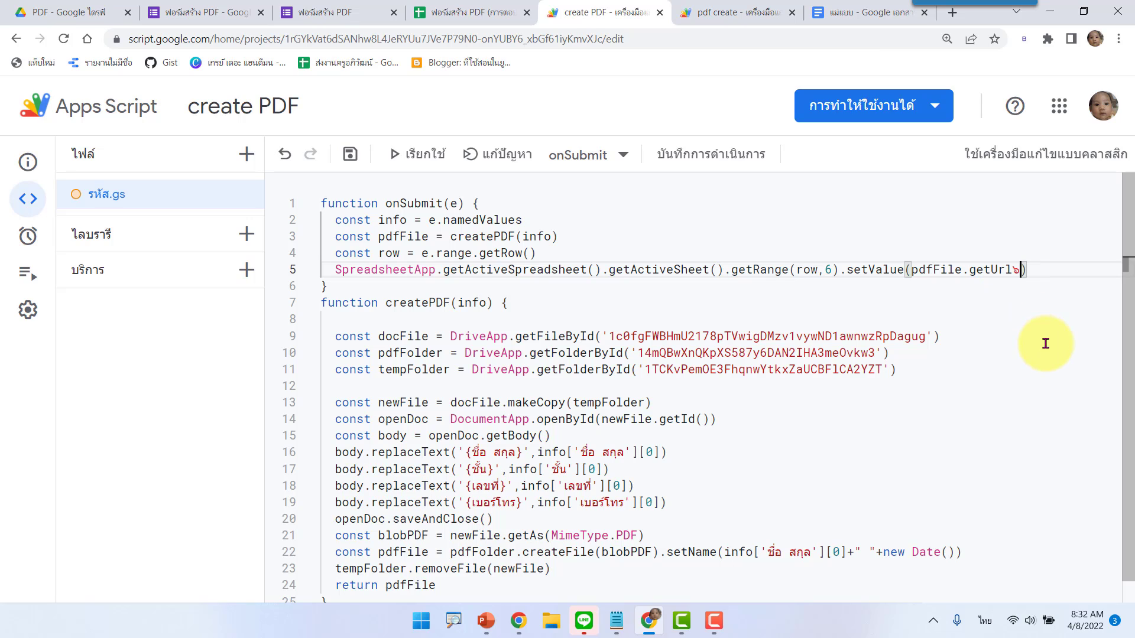
key(BackSpace)
key(alt+shift)
text(()
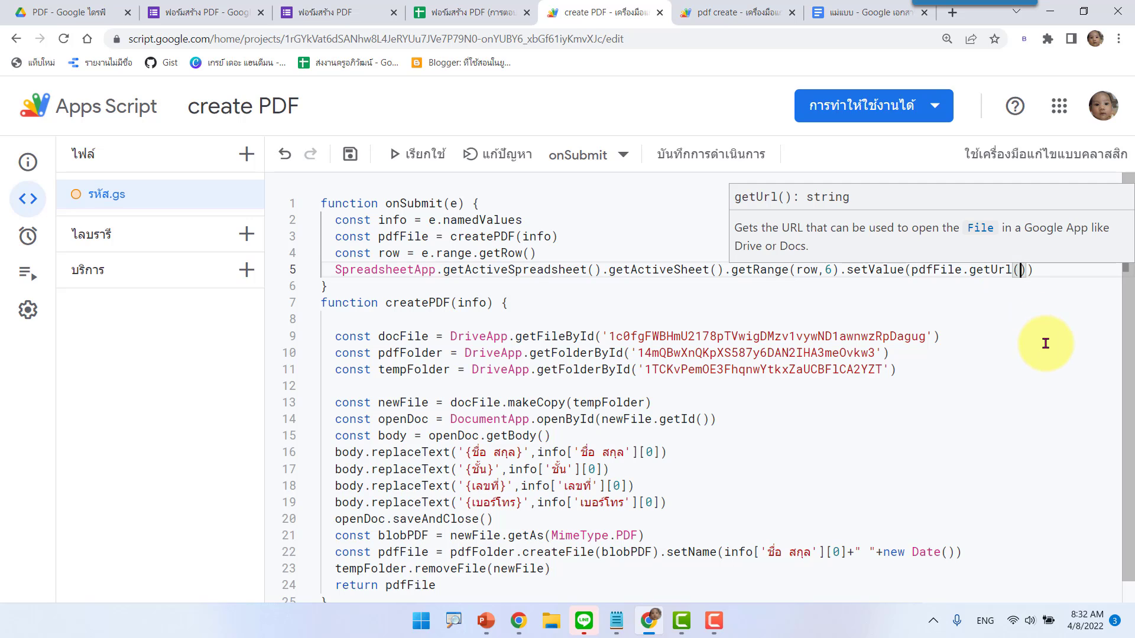
click(1041, 349)
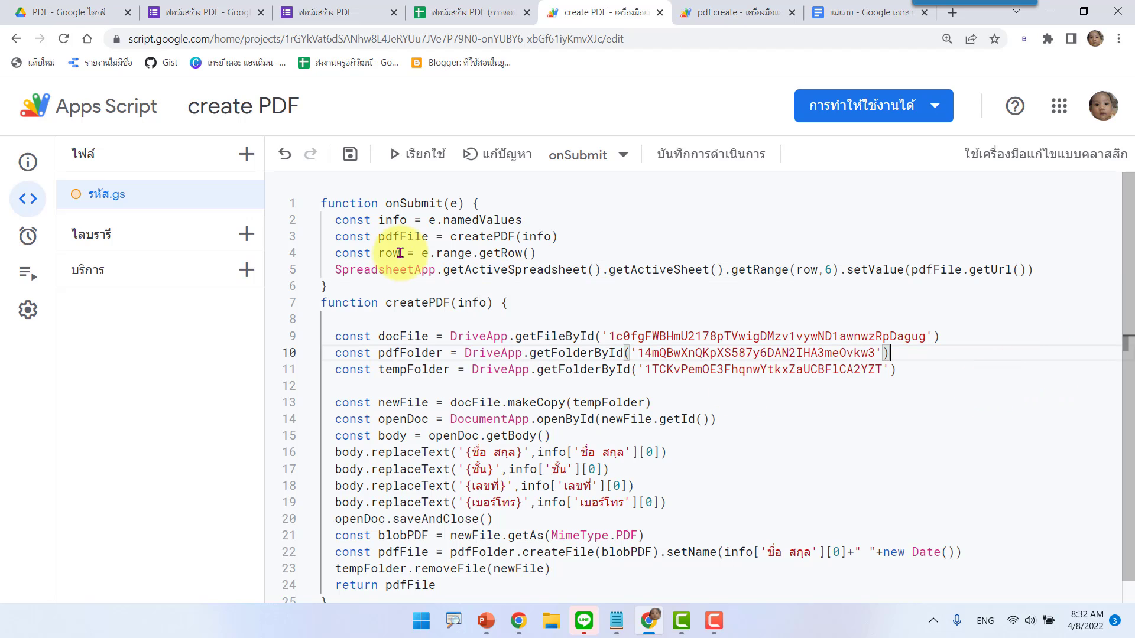
click(350, 168)
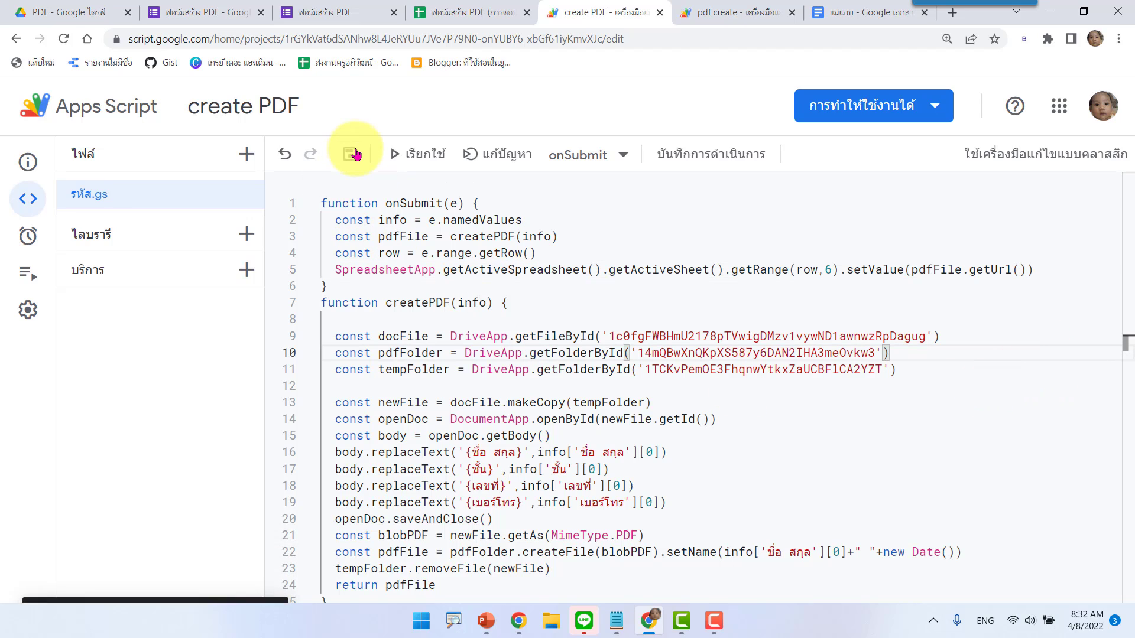
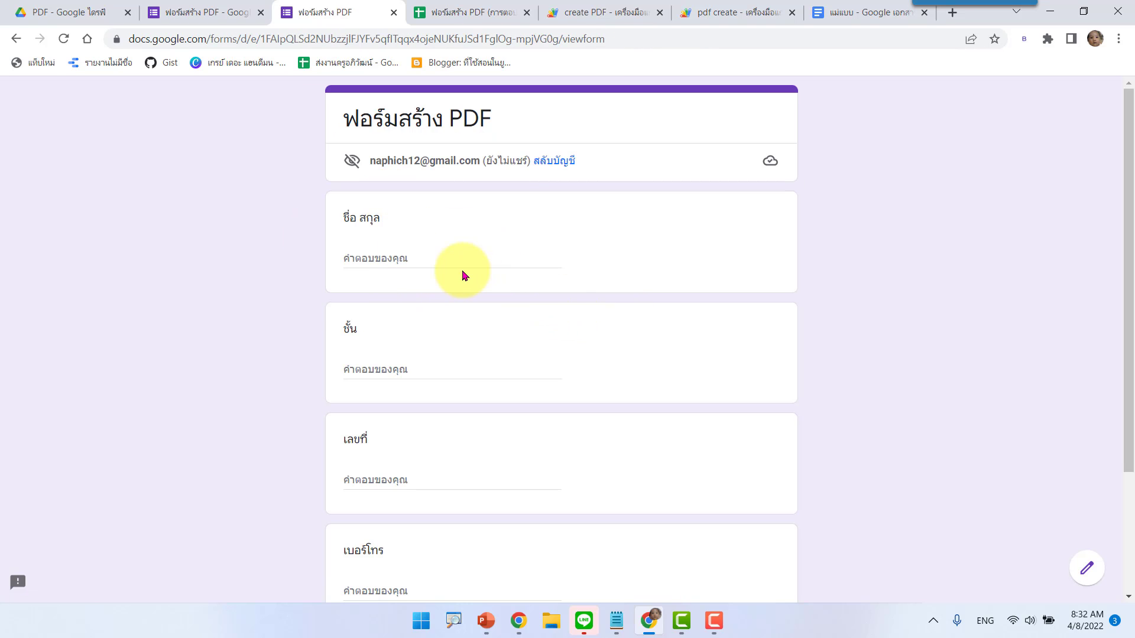
Fill in a student's name, class ม.4/1, number 4 and a phone number, then submit the form.
click(441, 258)
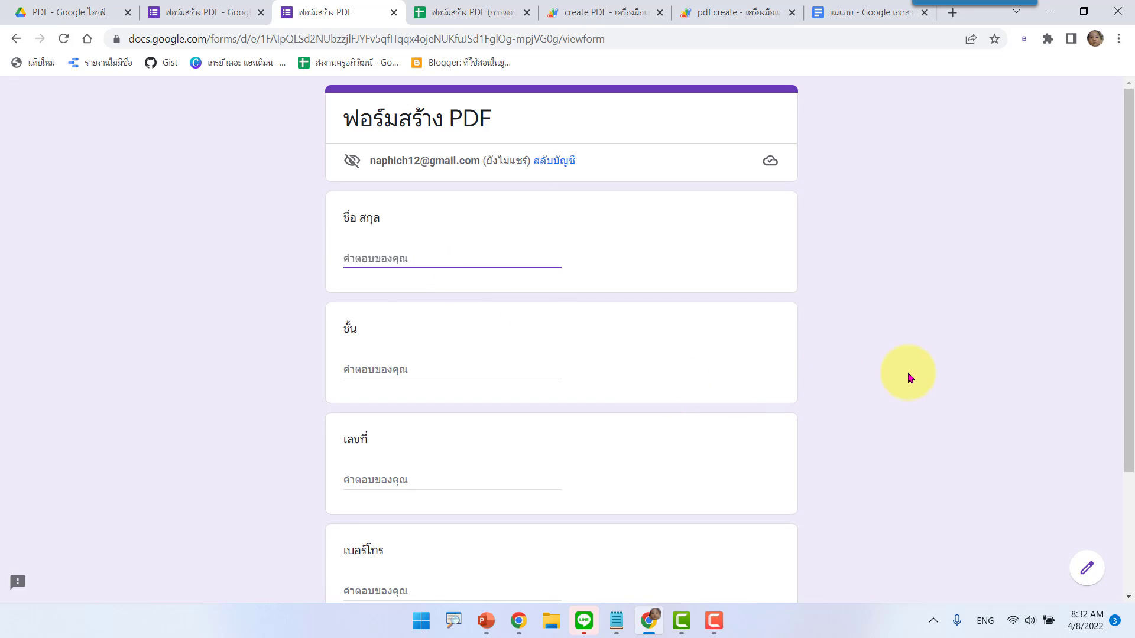
text(สม)
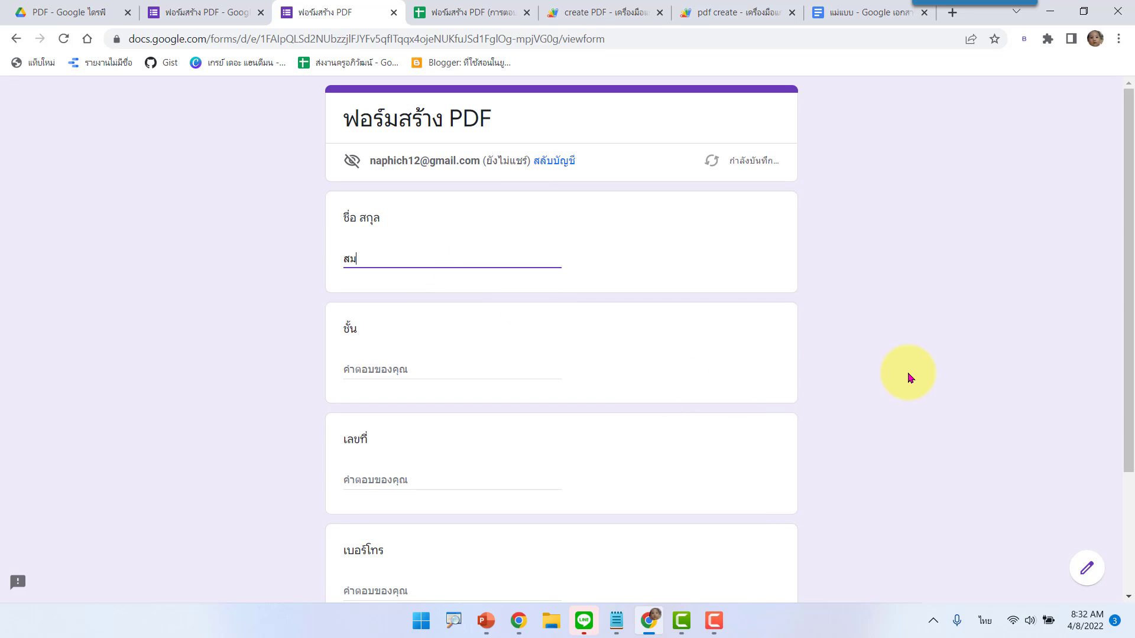
text(ศรี คนเก่ง)
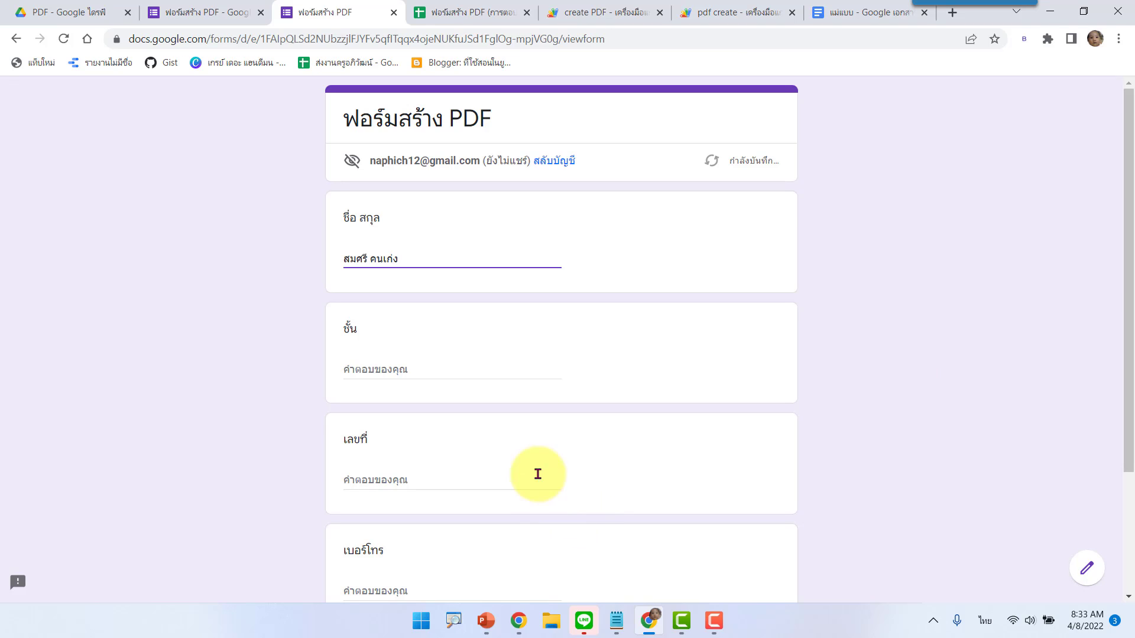
click(443, 372)
text(ม.4/1)
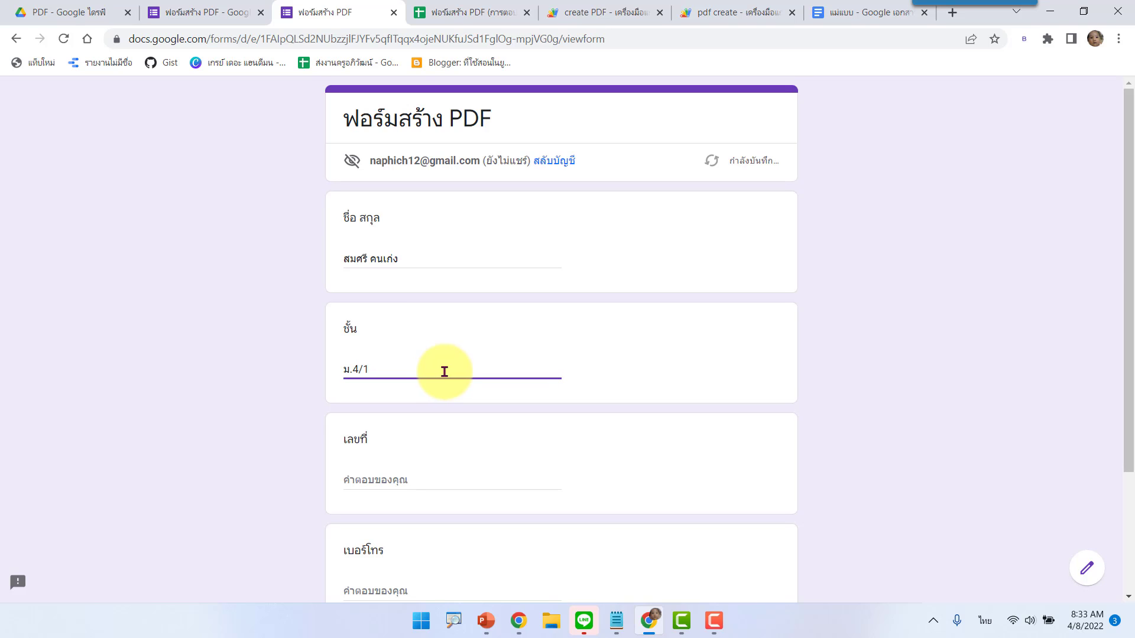
scroll(444, 371, down, 3)
click(413, 317)
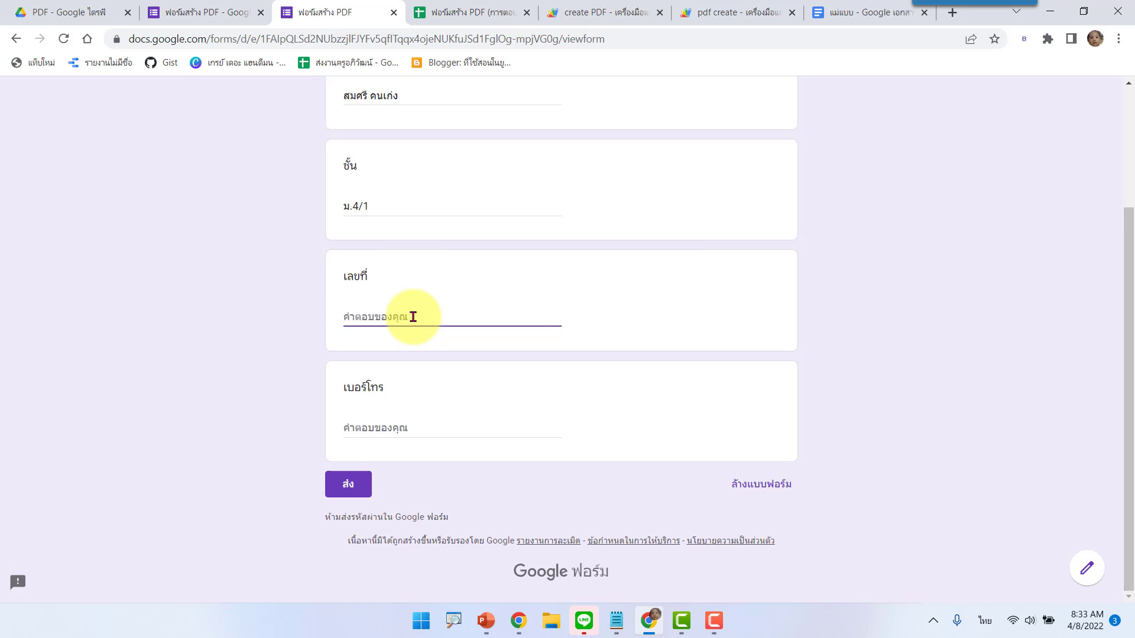
text(4)
click(389, 427)
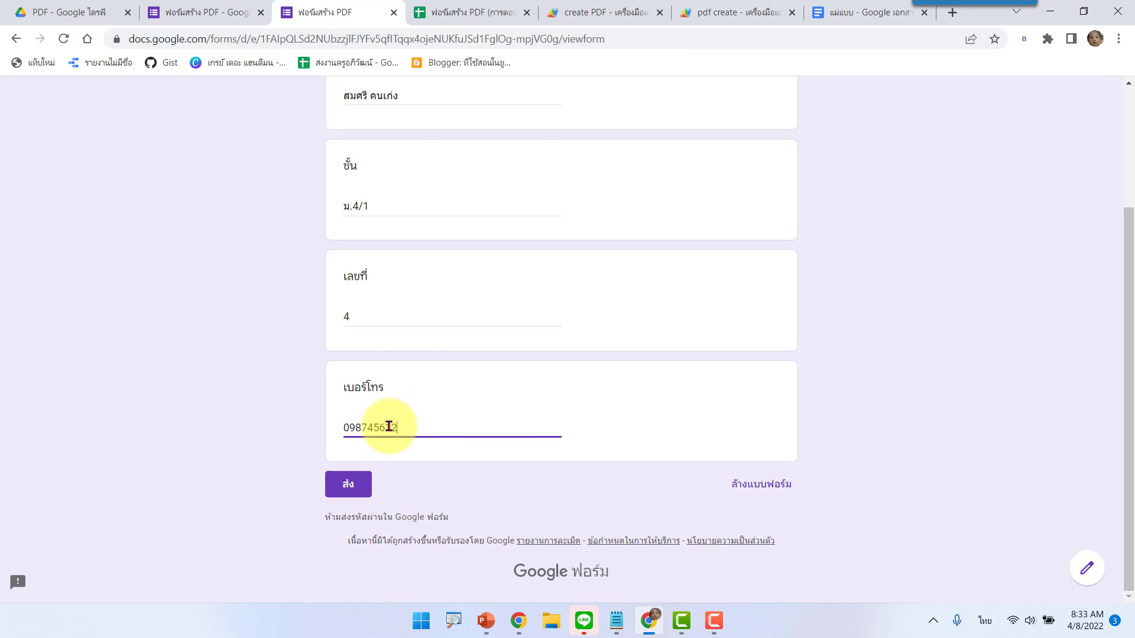
click(354, 490)
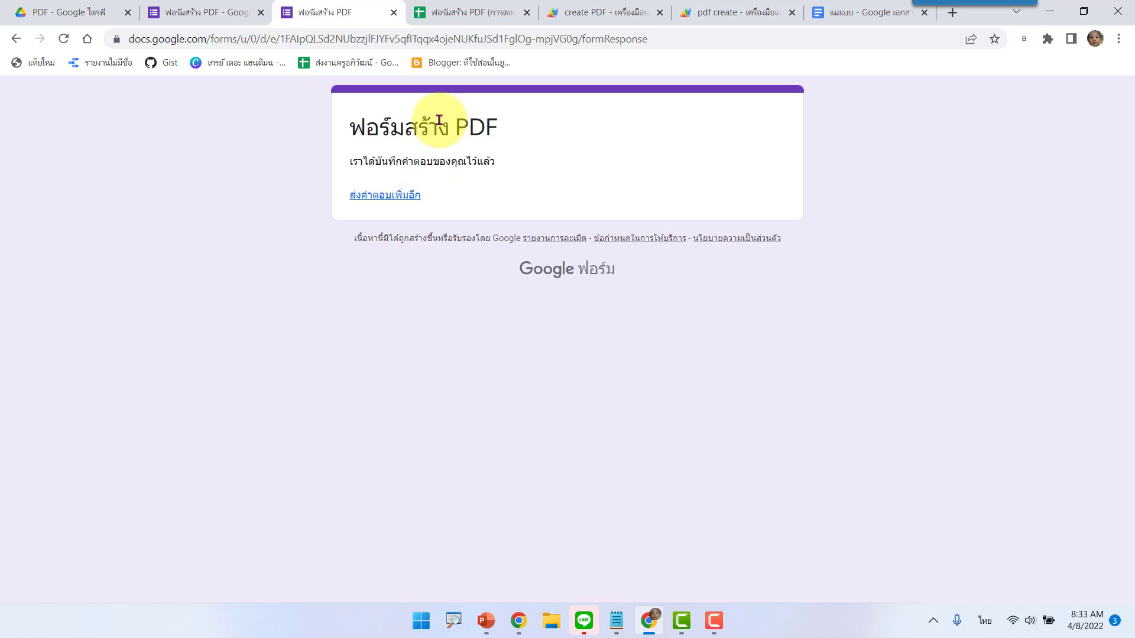
Open the PDF linked in F4 of the response sheet to check its details.
click(455, 15)
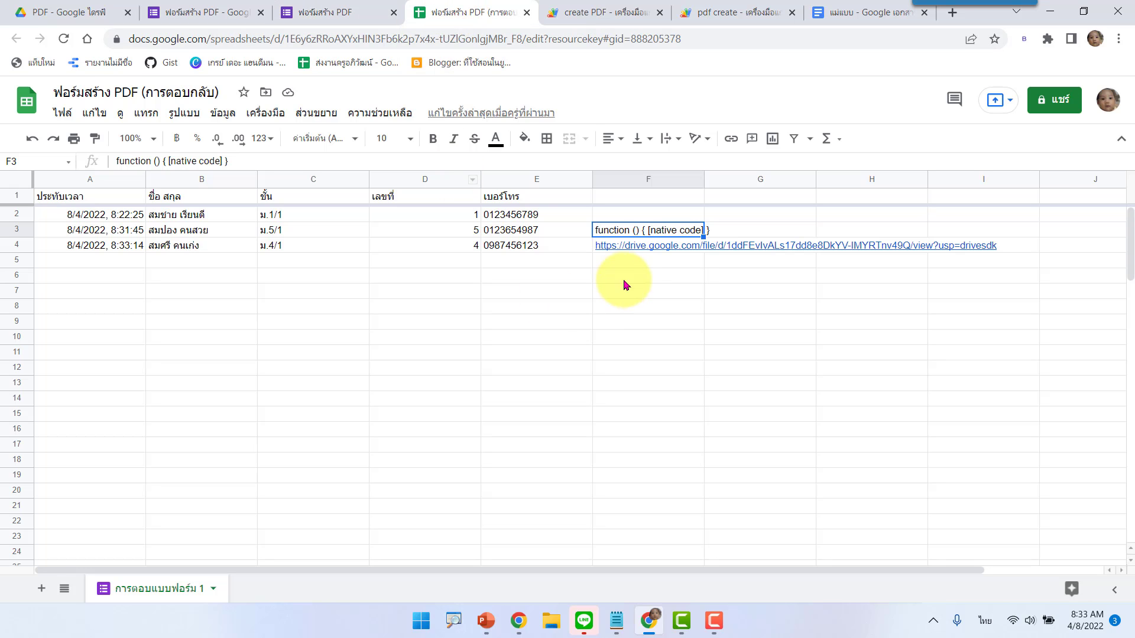
mouse_move(658, 248)
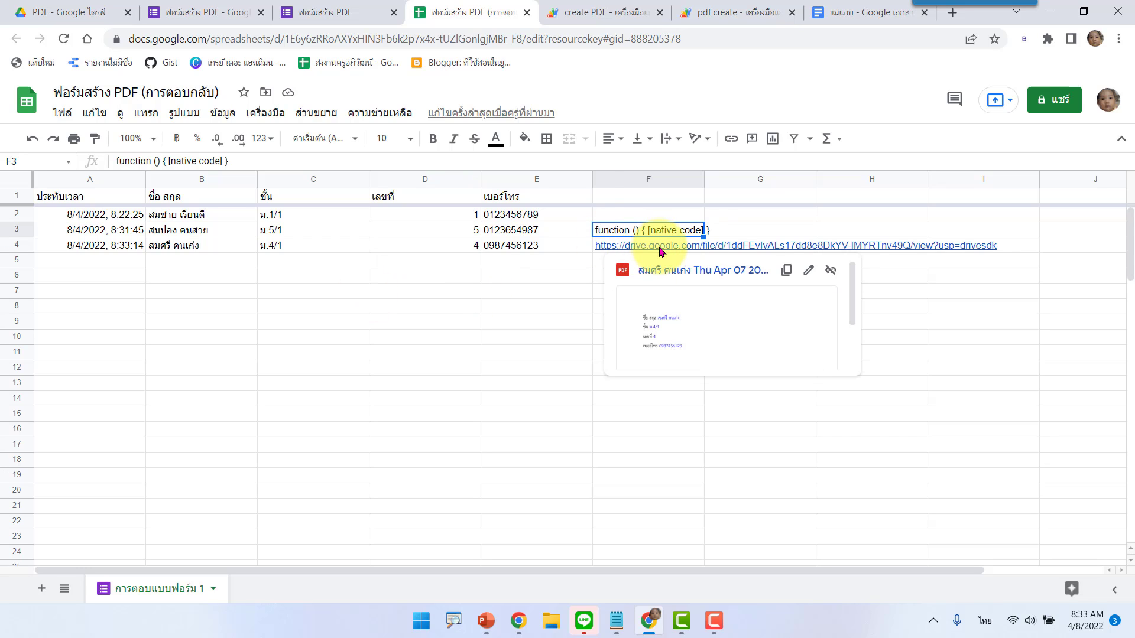
click(710, 277)
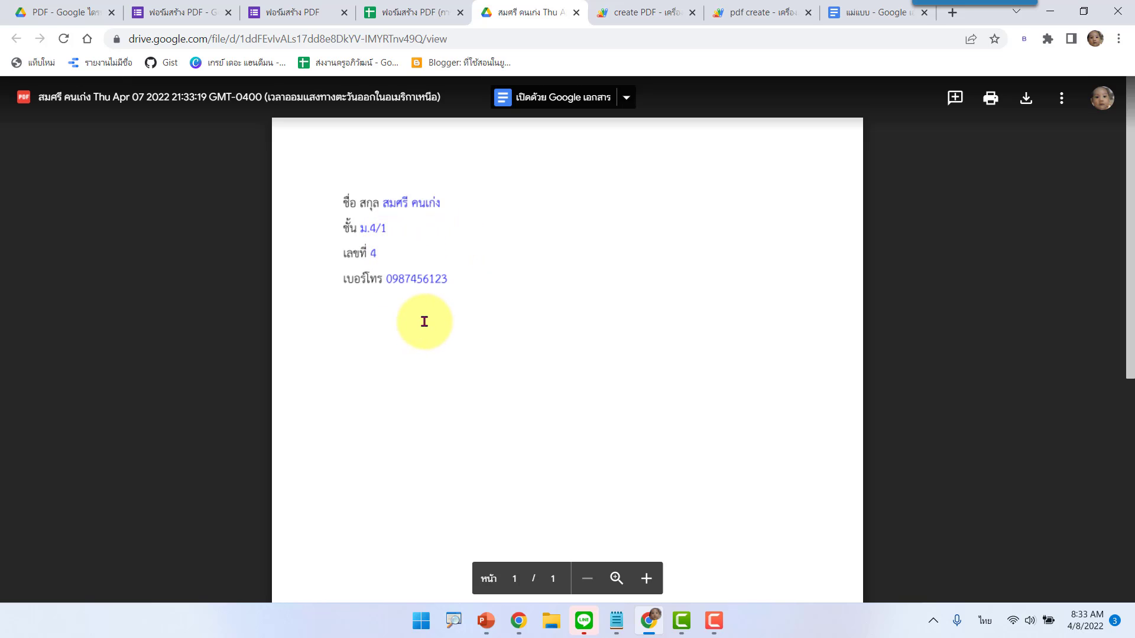
Find the new PDF in the PDF folder and check that Temp under 0-PDF Create is empty.
click(68, 12)
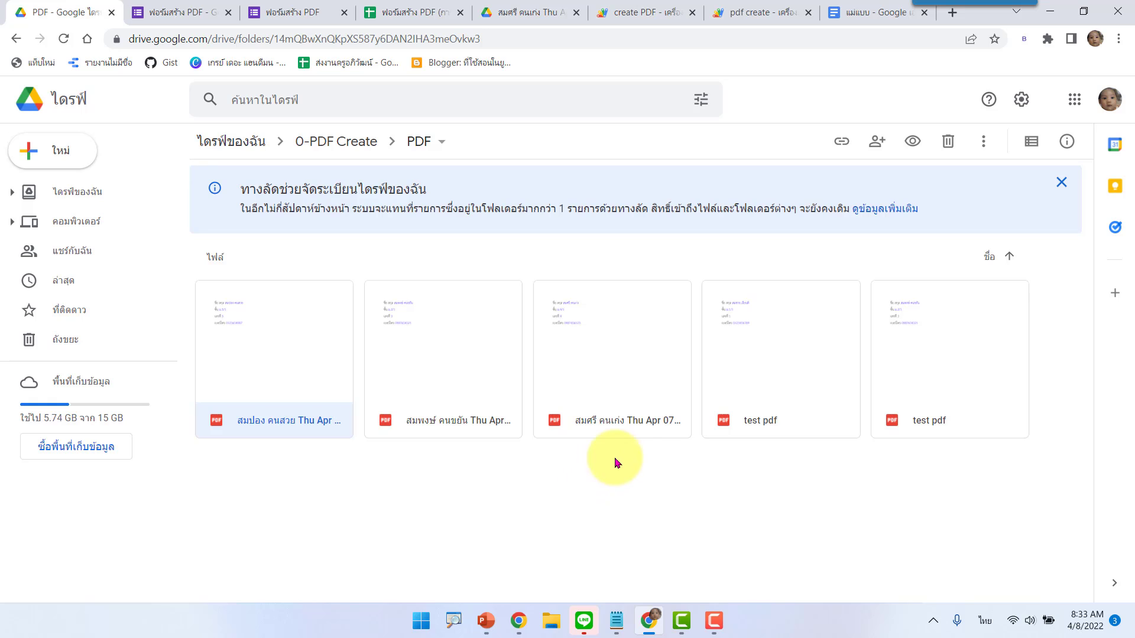
click(623, 410)
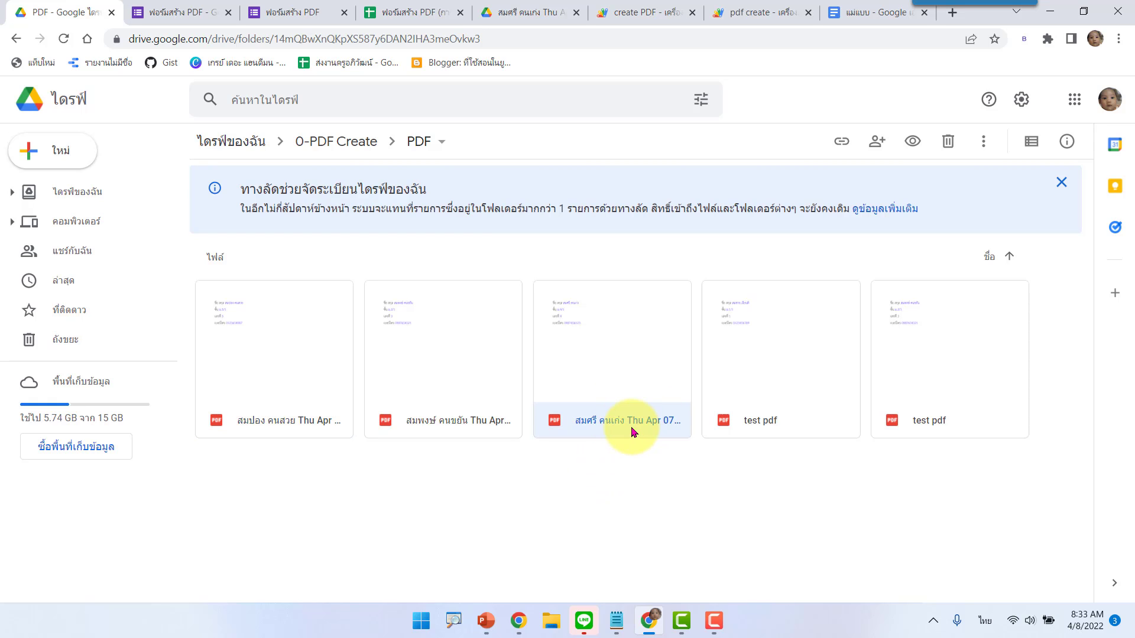
click(327, 151)
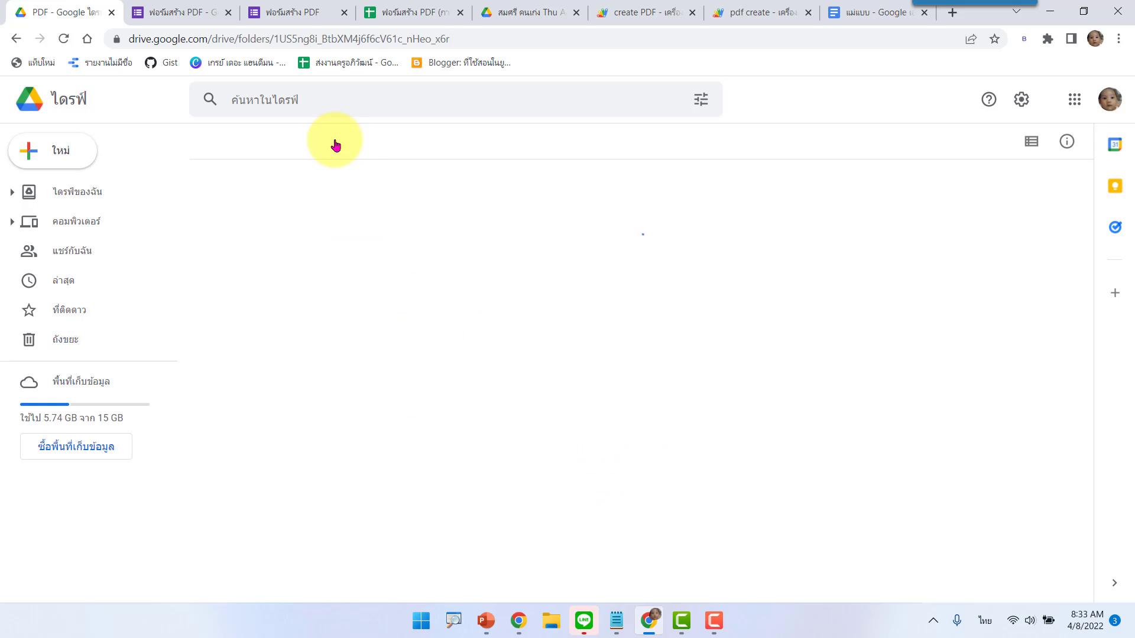
double_click(467, 307)
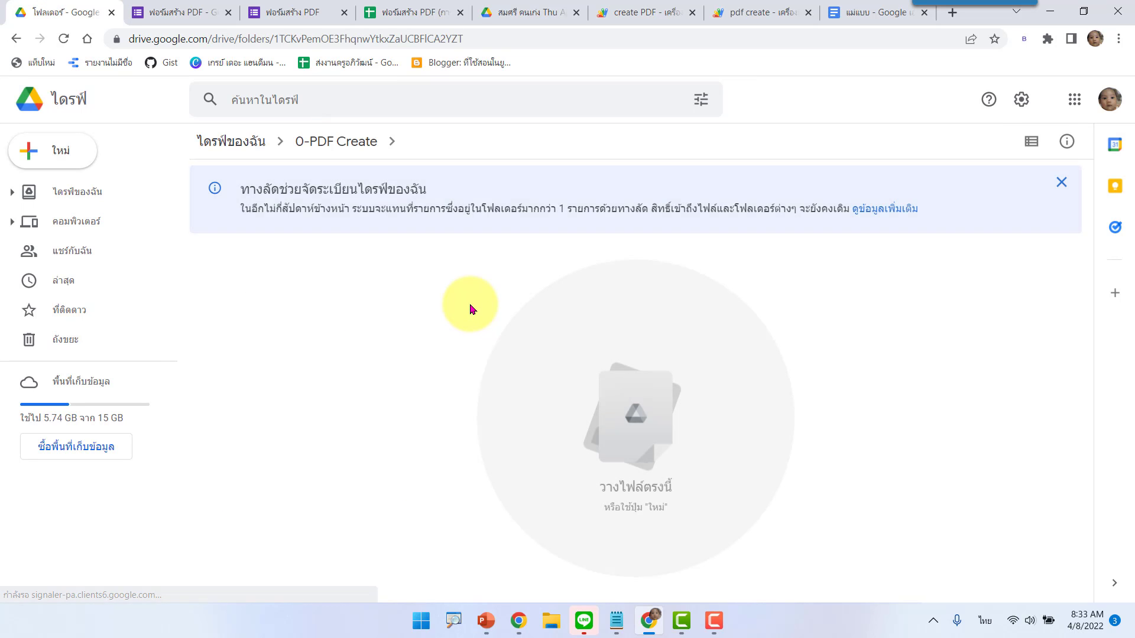
click(350, 148)
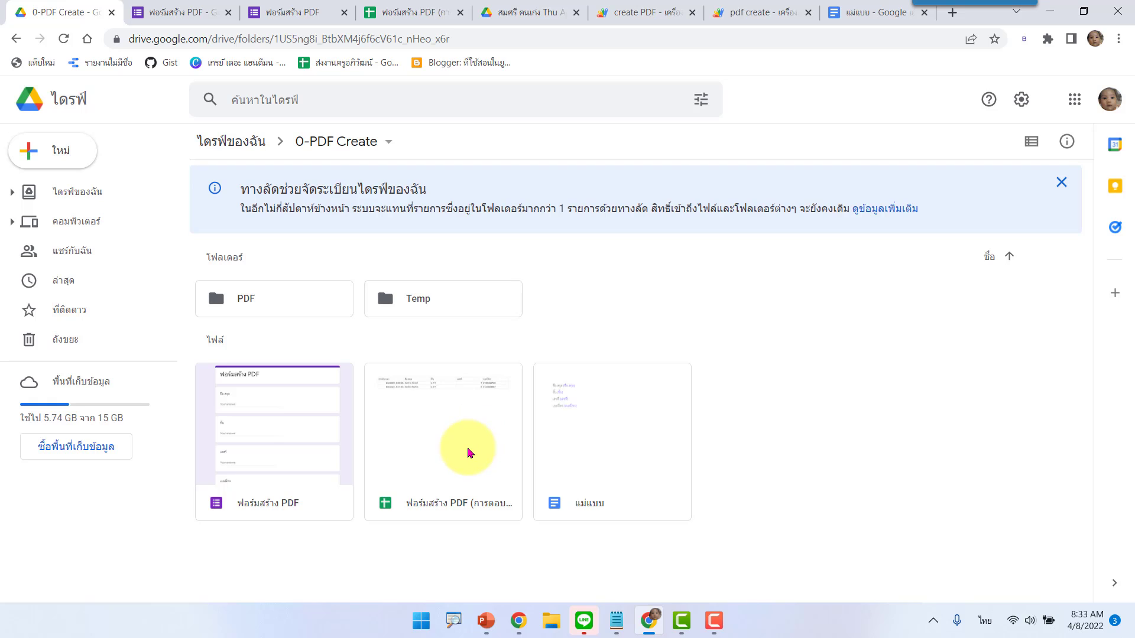
Check the form's collected responses and the generated PDF.
click(291, 13)
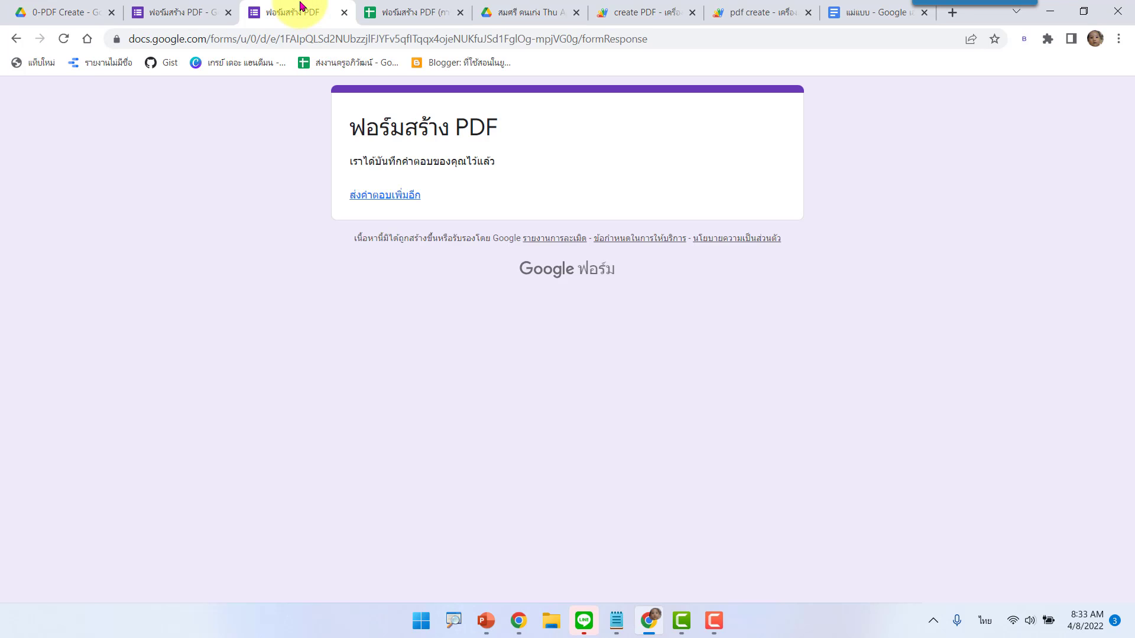
click(190, 12)
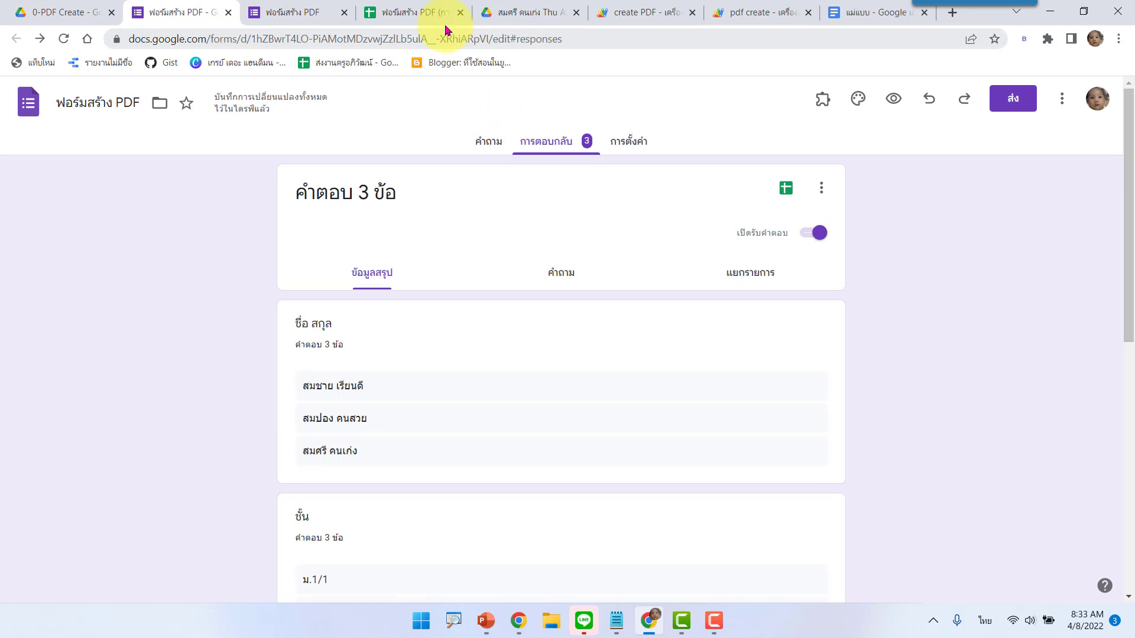
click(519, 13)
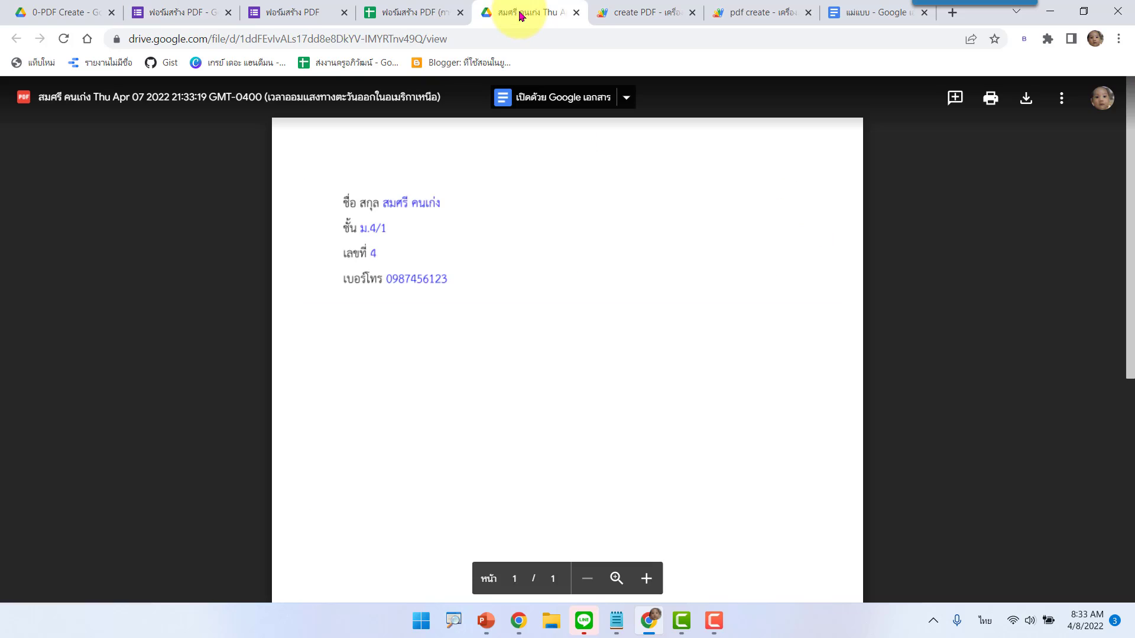
Review the onSubmit PDF script and the แม่แบบ template, ending on the response spreadsheet.
click(644, 13)
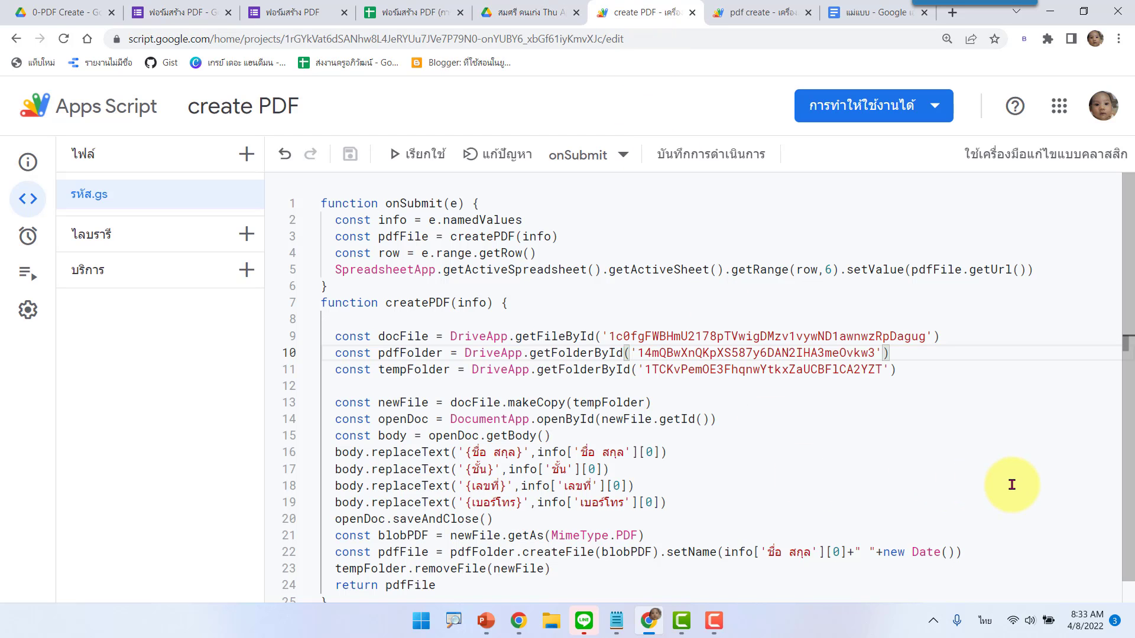
scroll(1130, 447, down, 1)
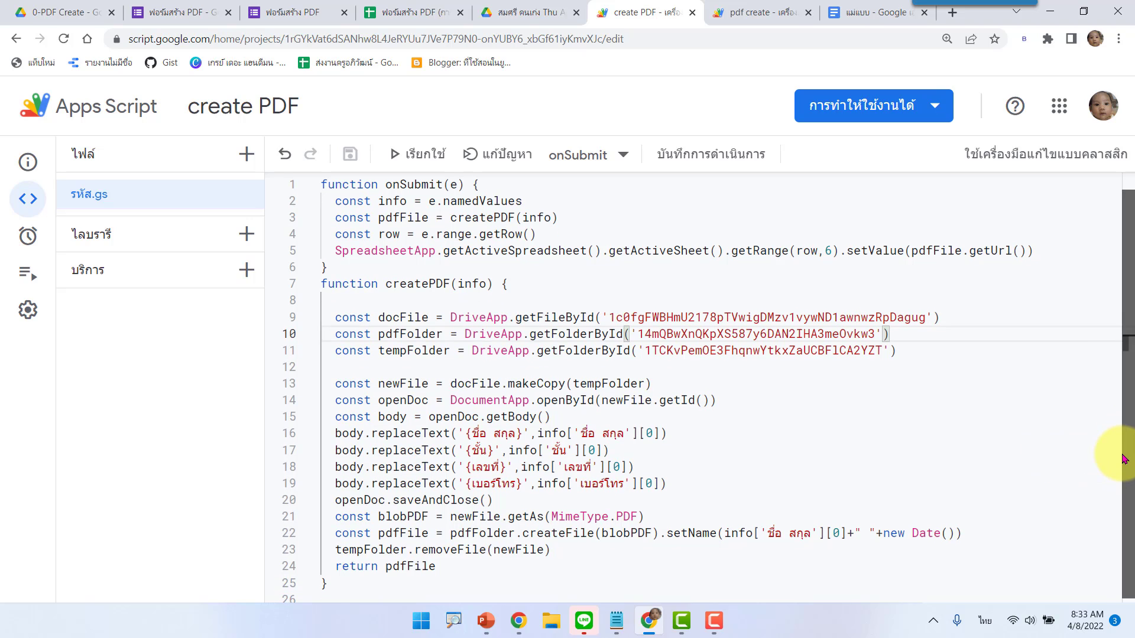
scroll(1125, 455, up, 1)
scroll(1123, 458, up, 1)
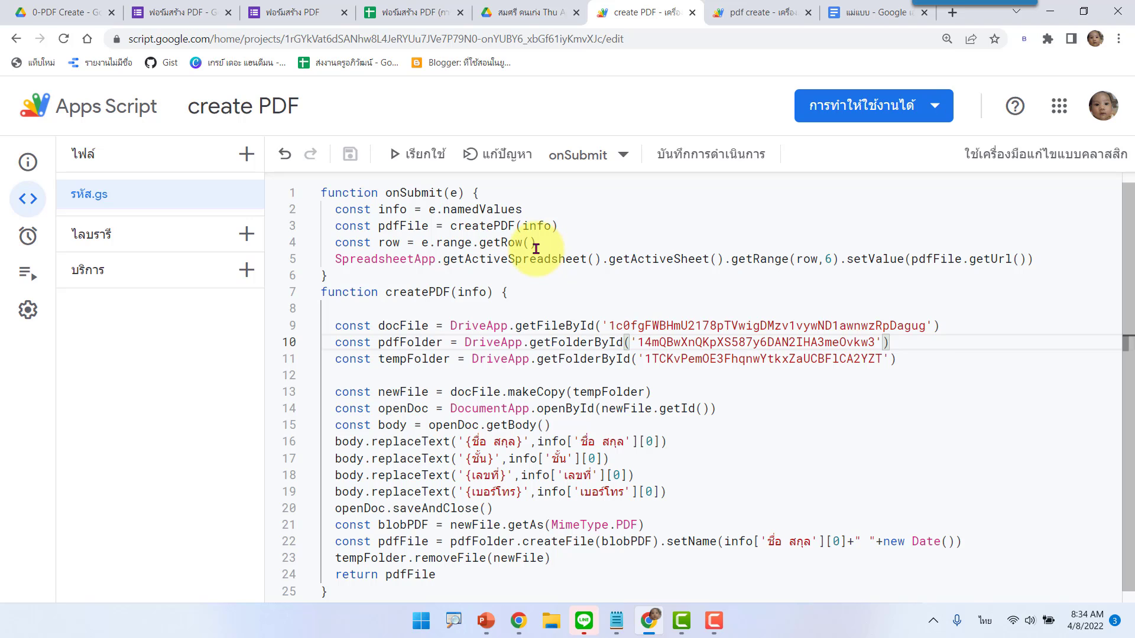
click(866, 13)
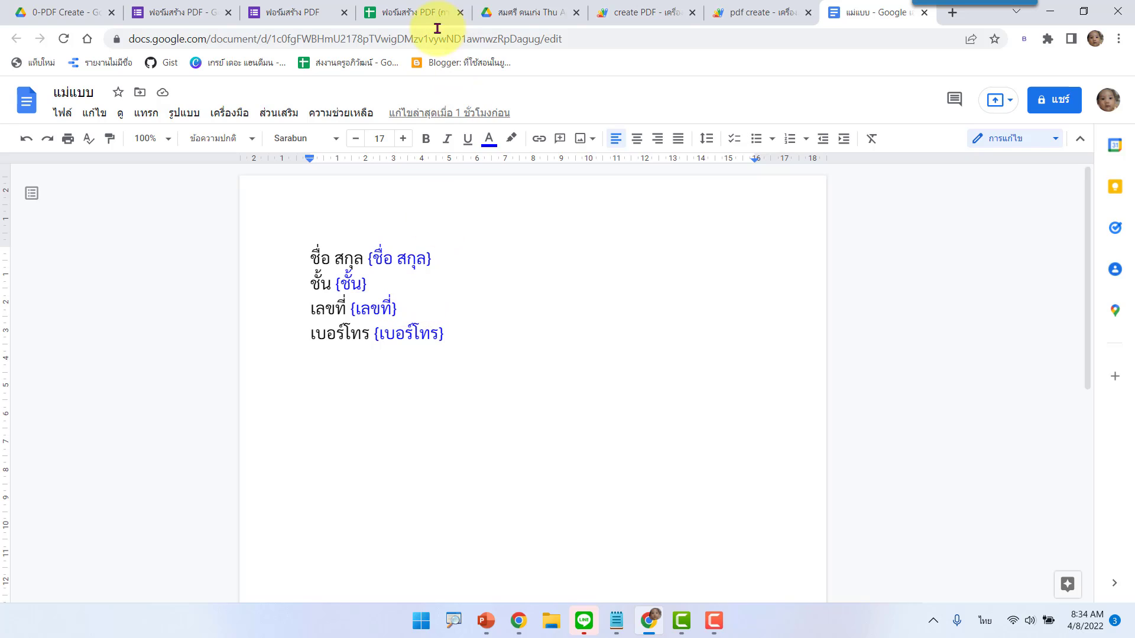
click(418, 12)
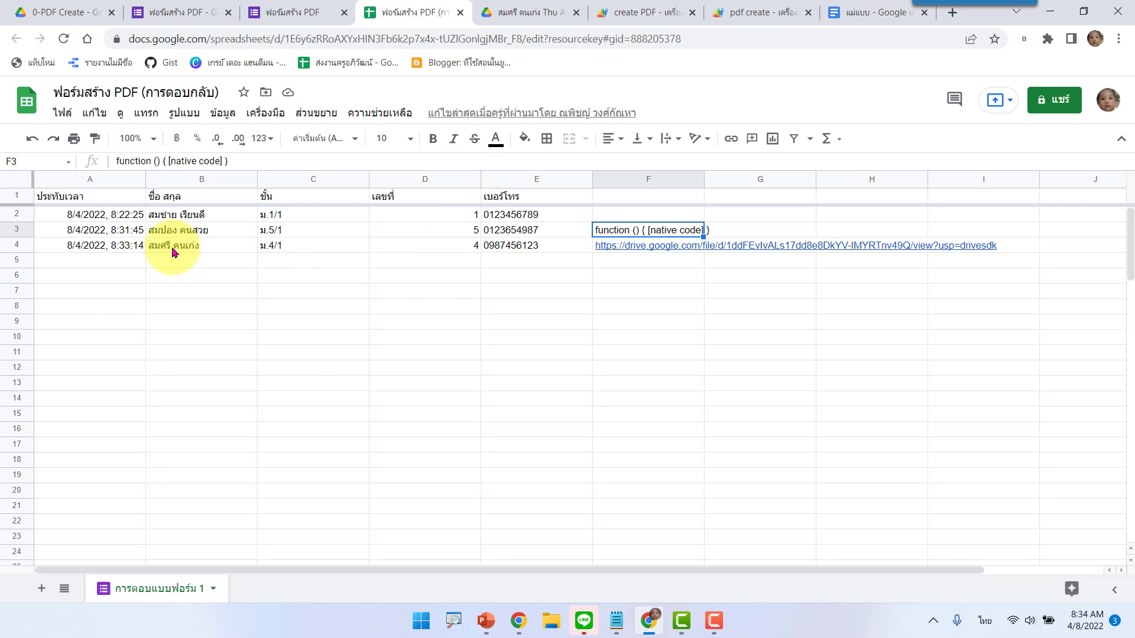